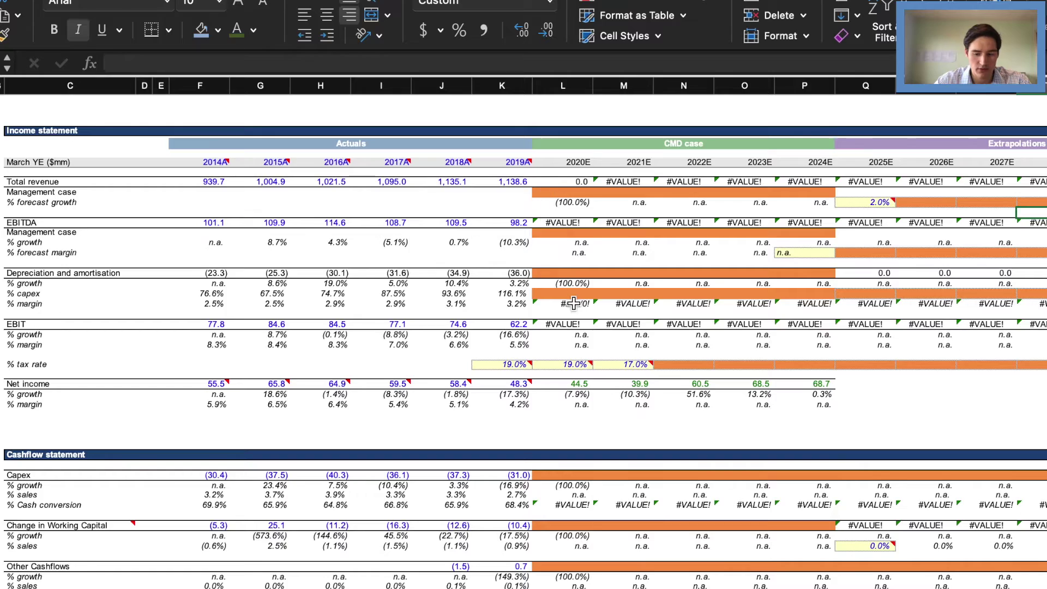
- Link the 2020E revenue management case to the FY20 revenue on the Company fin forecasts sheet
scroll(574, 303, right, 8)
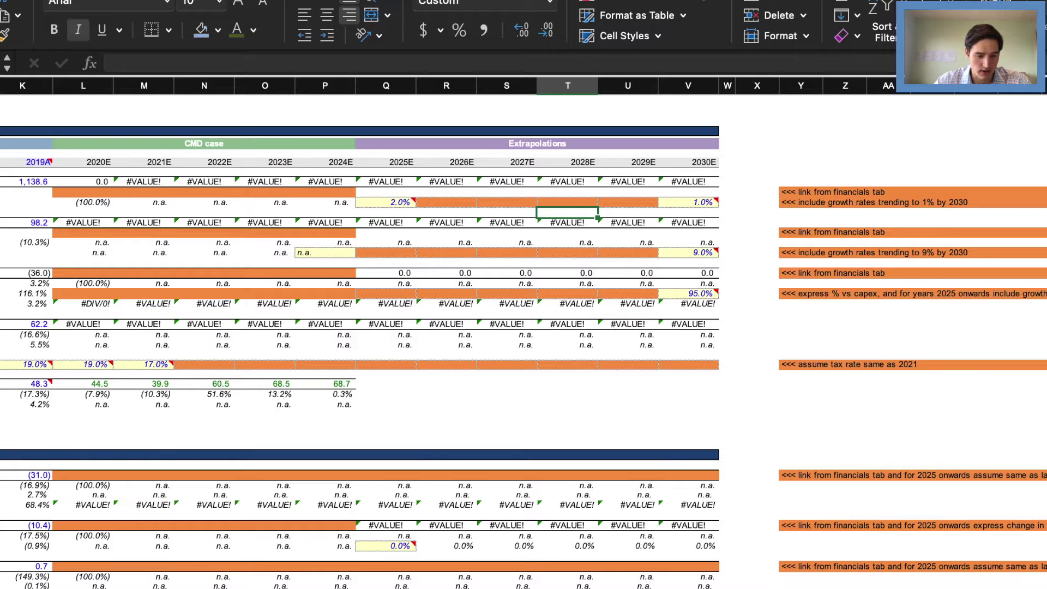
click(352, 588)
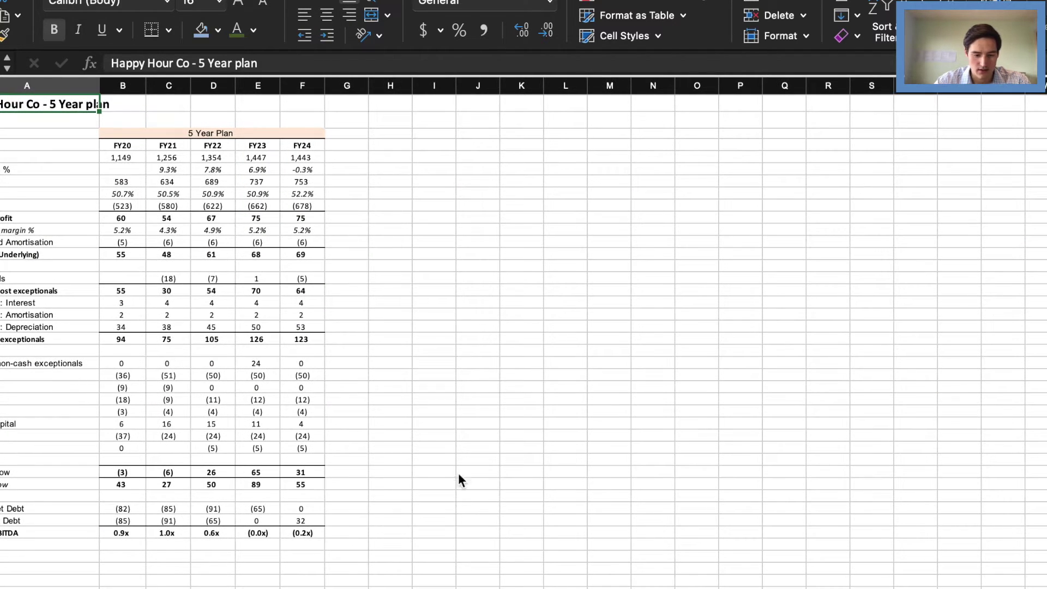
click(463, 588)
scroll(501, 431, left, 8)
click(562, 192)
text(=)
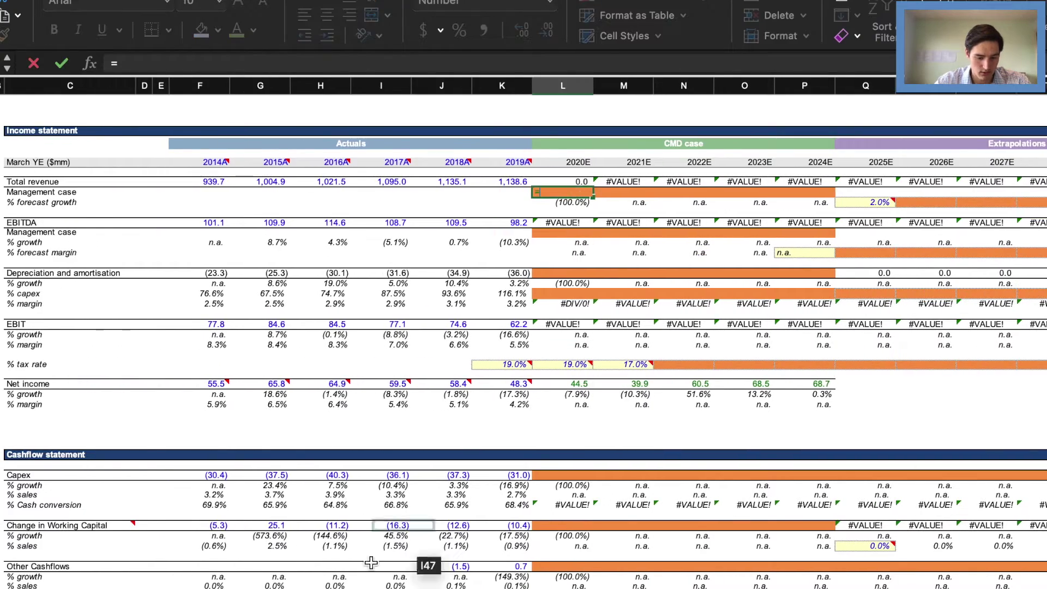
click(353, 587)
click(134, 157)
key(Return)
- Copy the 2020E revenue management case link across 2021E to 2024E
key(Up)
key(super+c)
key(Right)
key(shift+Right)
key(shift+Right)
key(shift+Right)
key(super+v)
- Enter =AVERAGE(Q13,S13) as the 2026E revenue forecast growth, averaging the adjacent years' rates
scroll(505, 299, right, 6)
click(583, 203)
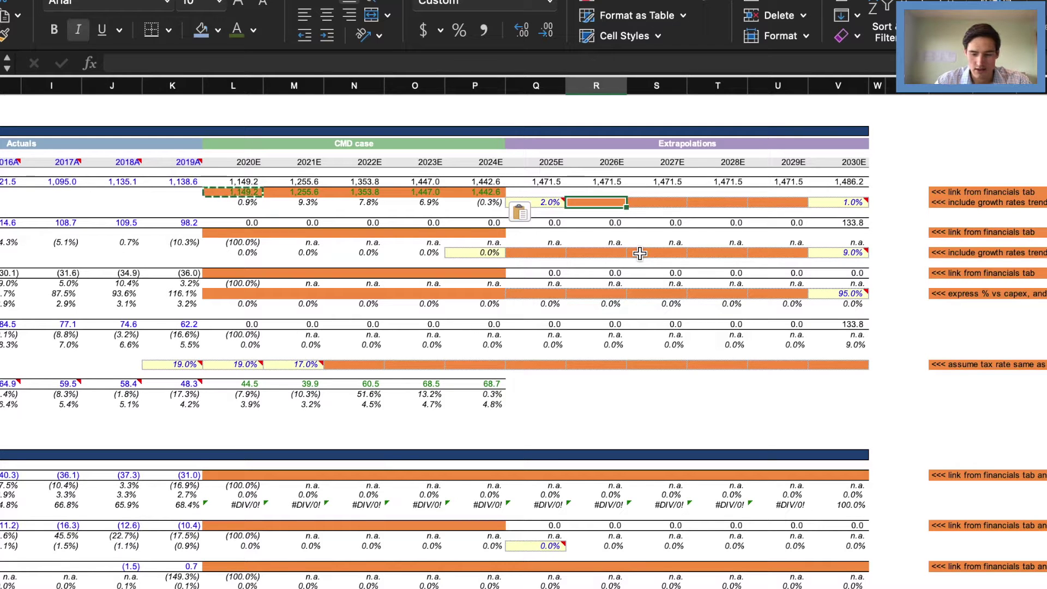
scroll(709, 229, right, 2)
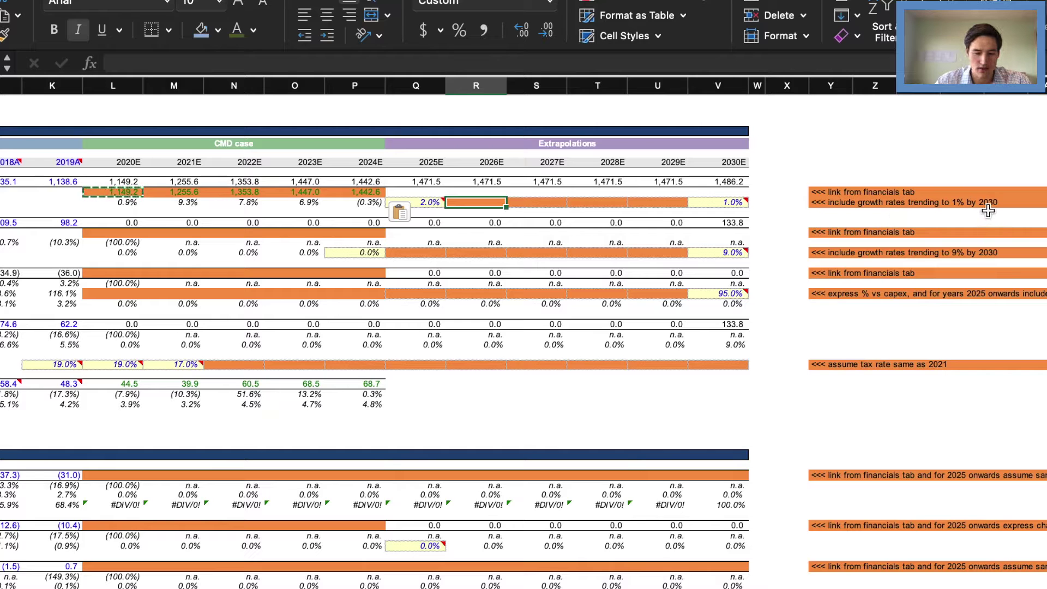
scroll(802, 241, left, 1)
key(super+v)
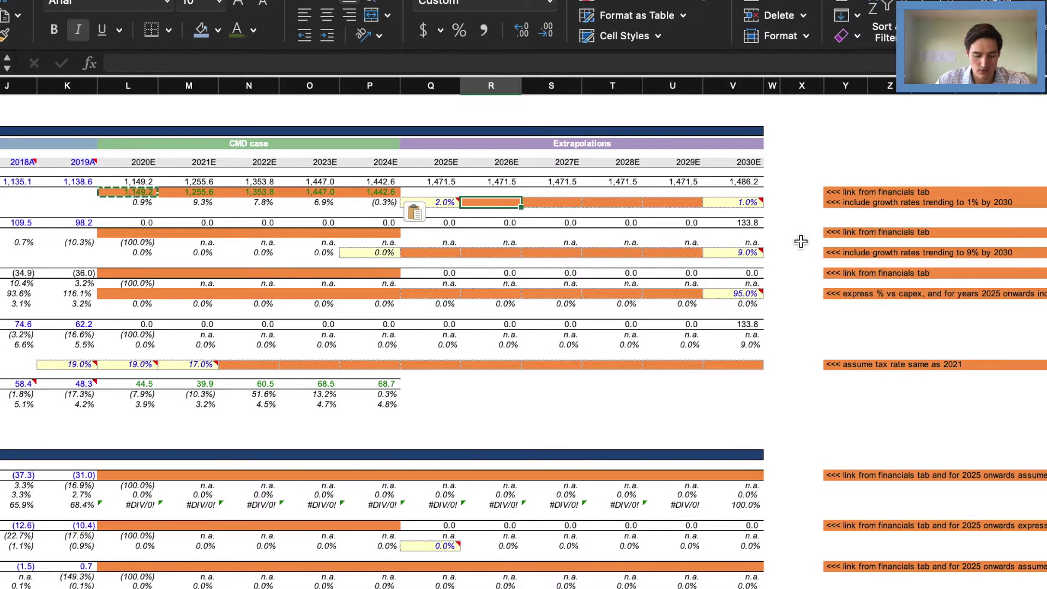
text(=averae)
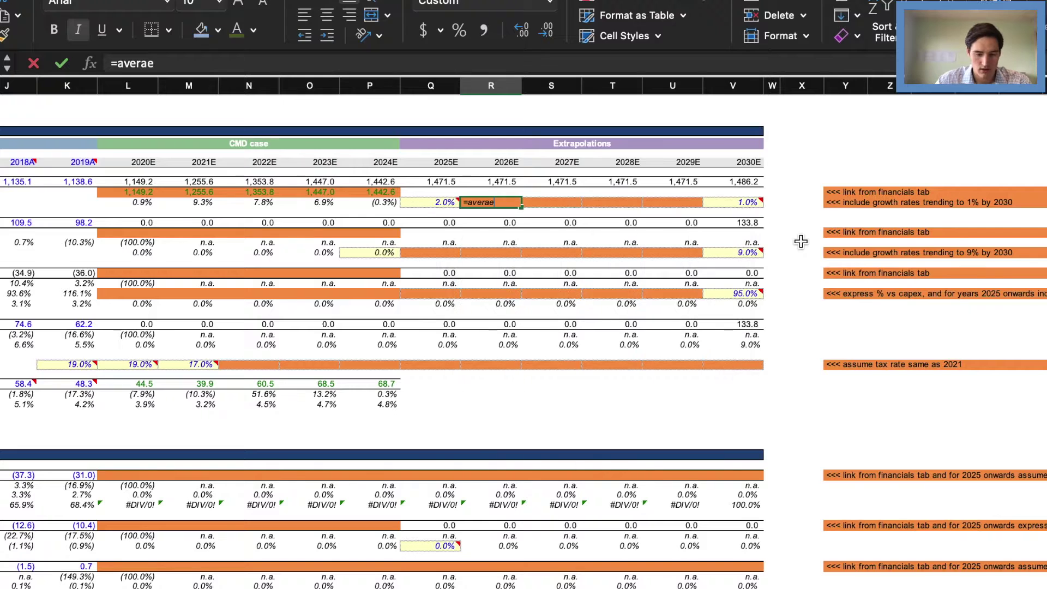
key(BackSpace)
text(ge()
key(Left)
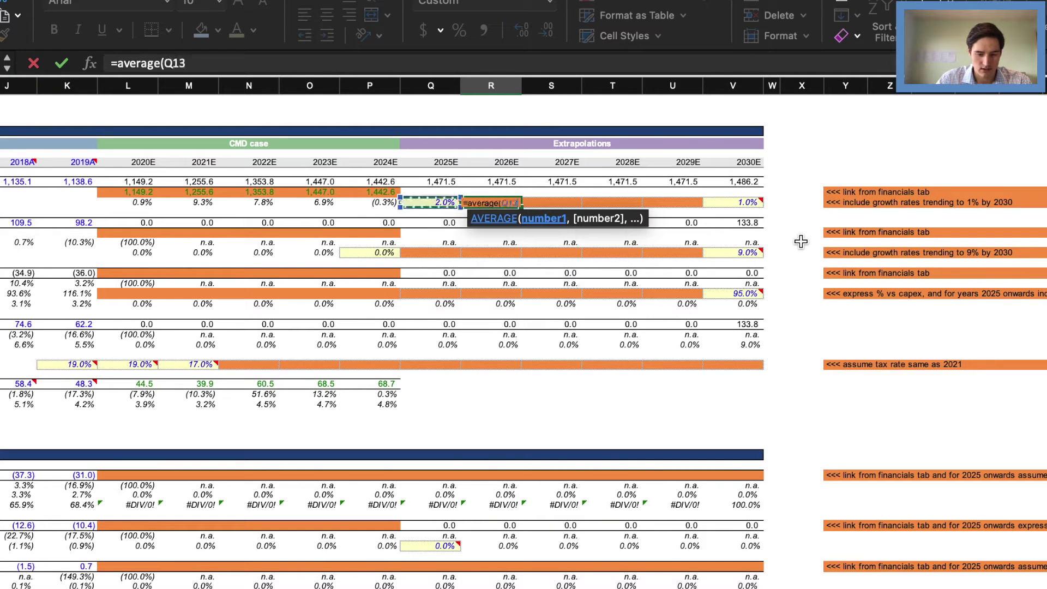
text(,S13))
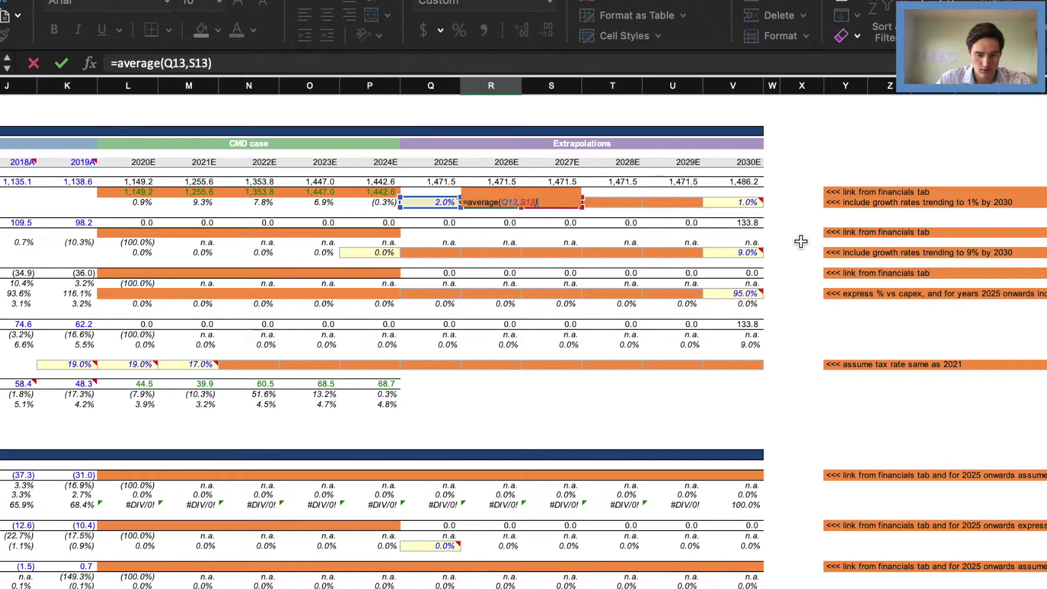
key(Return)
key(Up)
- Copy the averaging growth formula from 2026E into 2027E through 2029E
key(super+c)
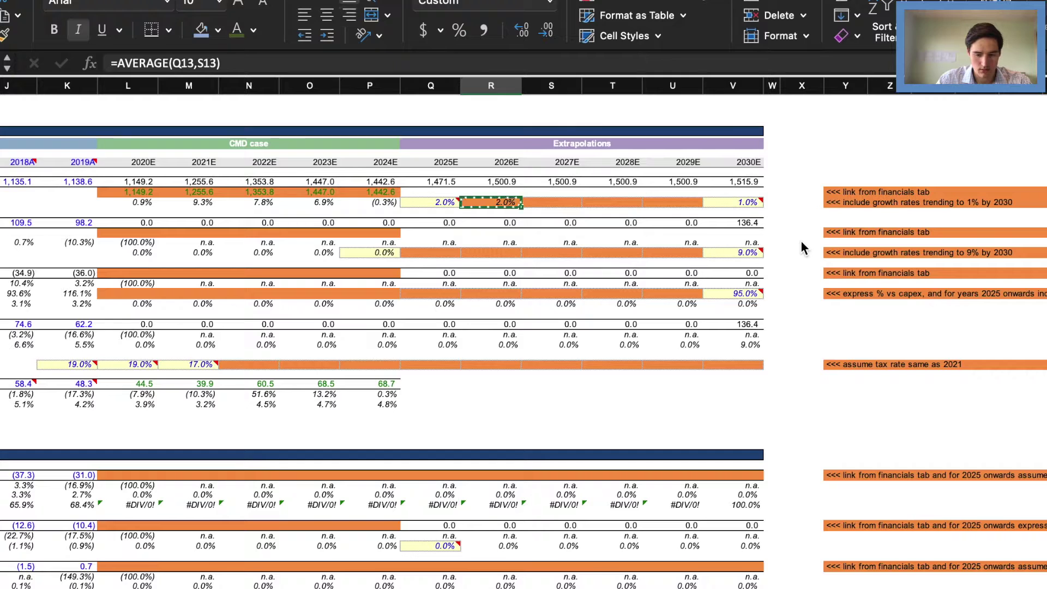
key(Right)
key(shift+Right)
key(shift+Right)
key(super+v)
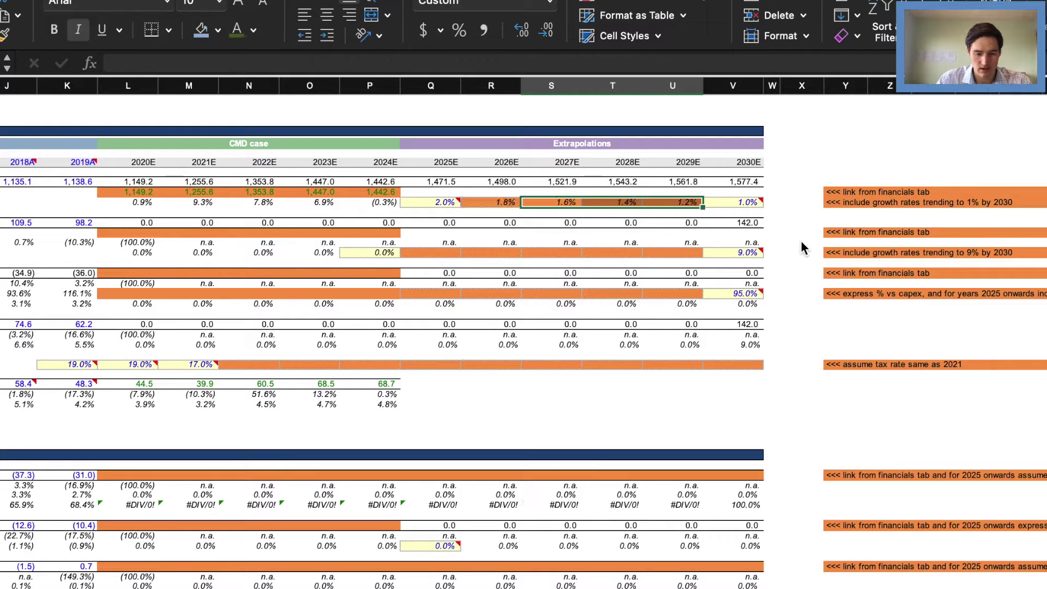
- Review the revenue growth rates and their averaging formulas between 2026E and 2030E
key(Left)
key(super+c)
key(Right)
key(Right)
key(Right)
key(Right)
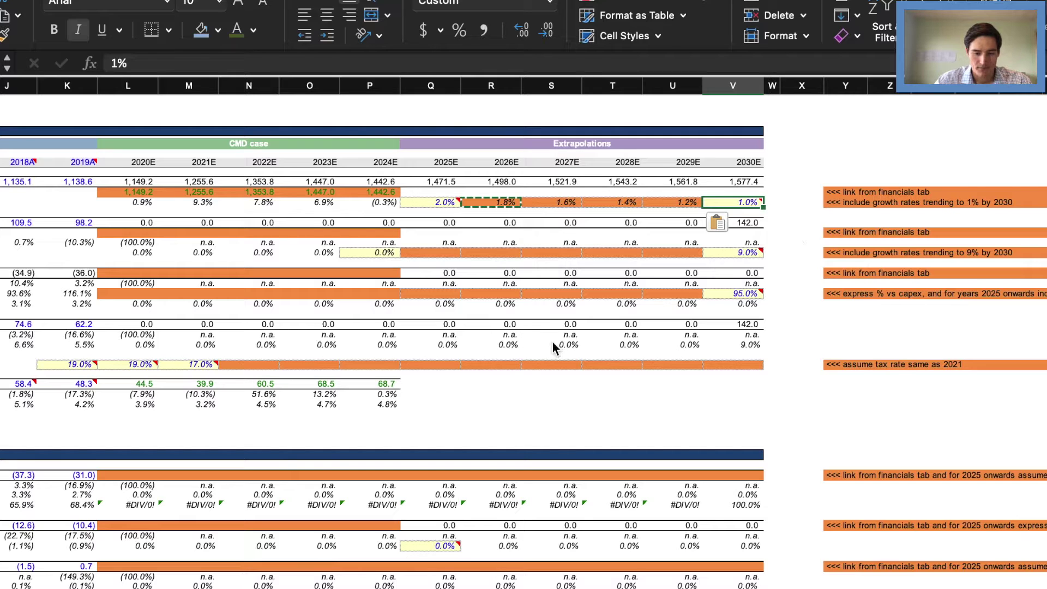
key(Left)
key(Left)
key(Left)
key(Escape)
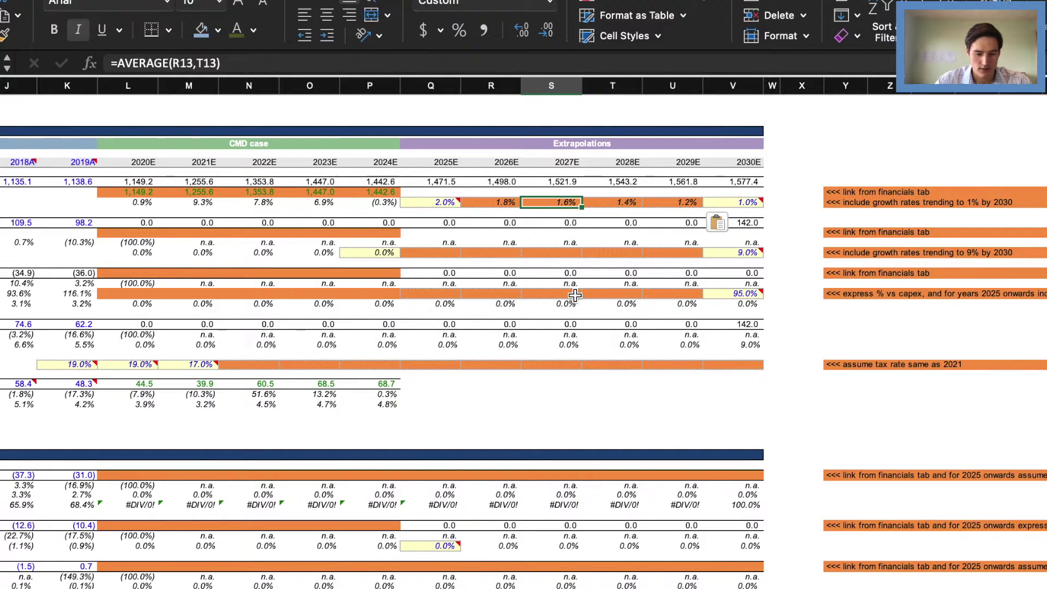
- Set the 2020E EBITDA management case to 'Company fin forecasts'!B20 minus the exceptionals in 'Company fin forecasts'!B15
scroll(573, 296, left, 6)
scroll(573, 296, left, 3)
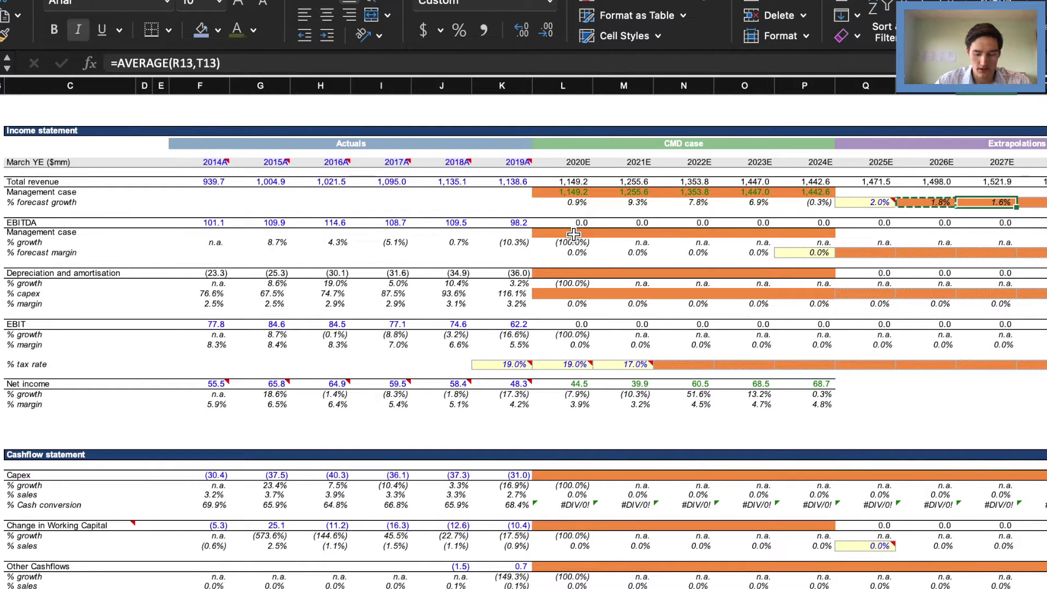
click(574, 234)
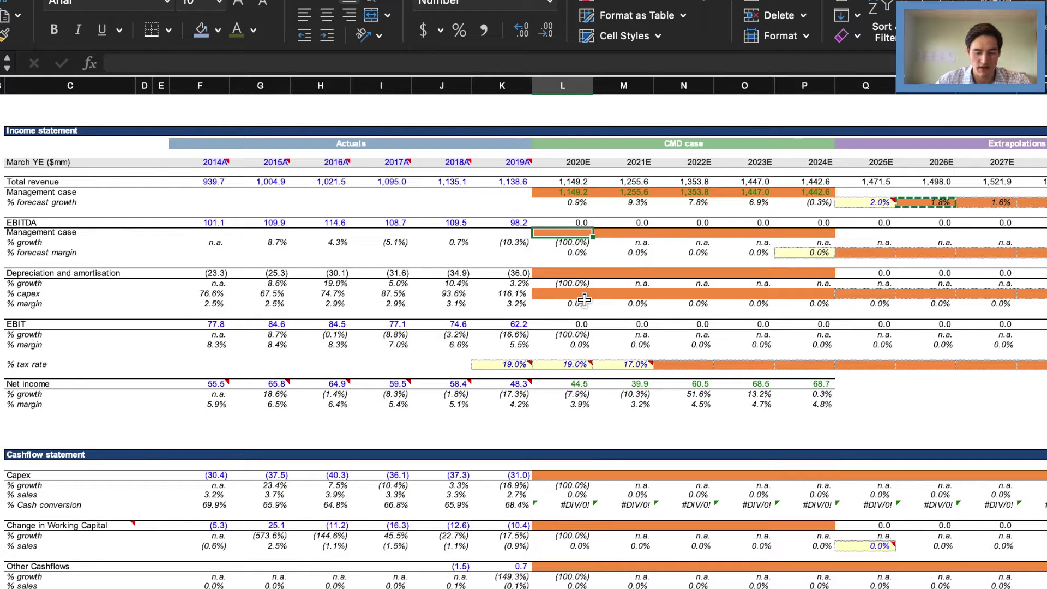
text(=)
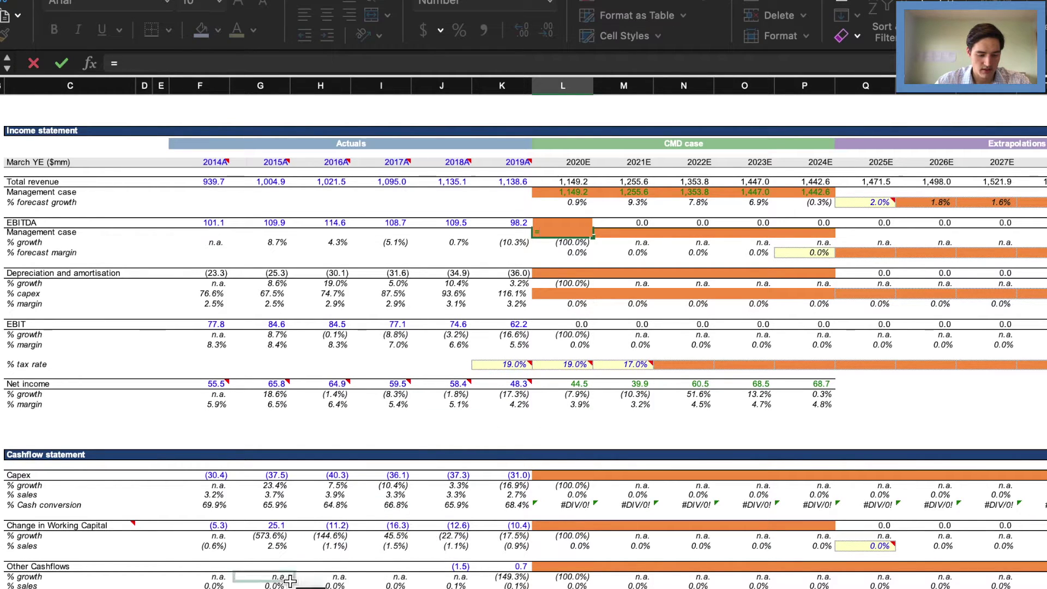
click(291, 587)
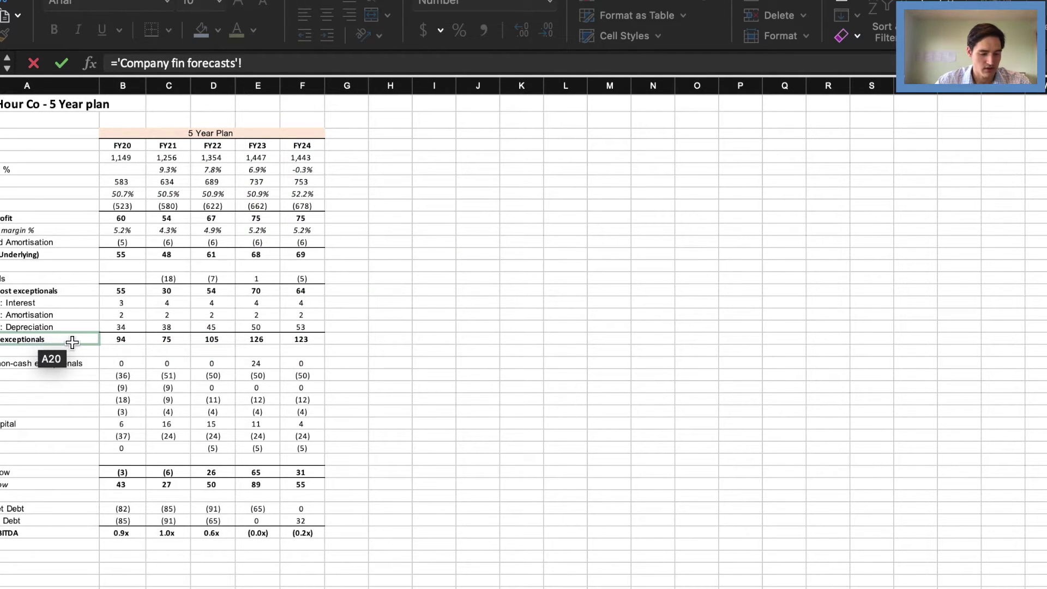
click(124, 342)
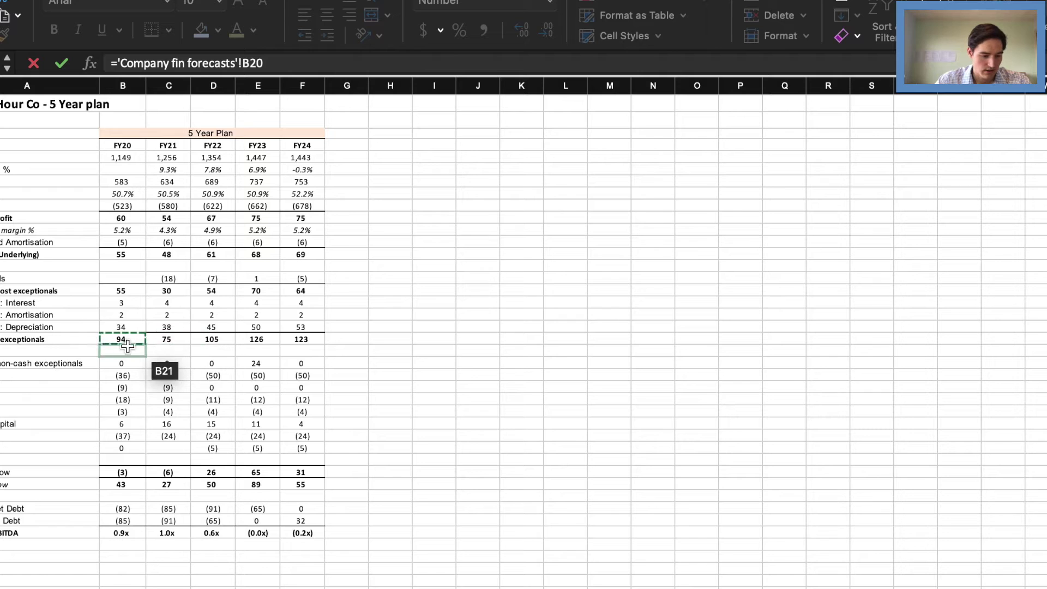
text(-)
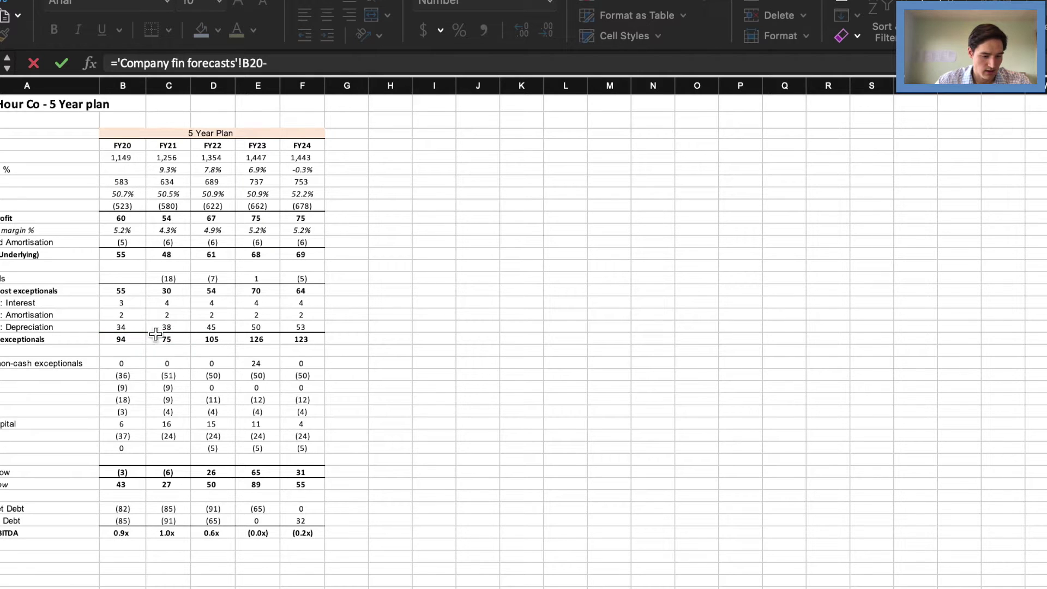
click(127, 279)
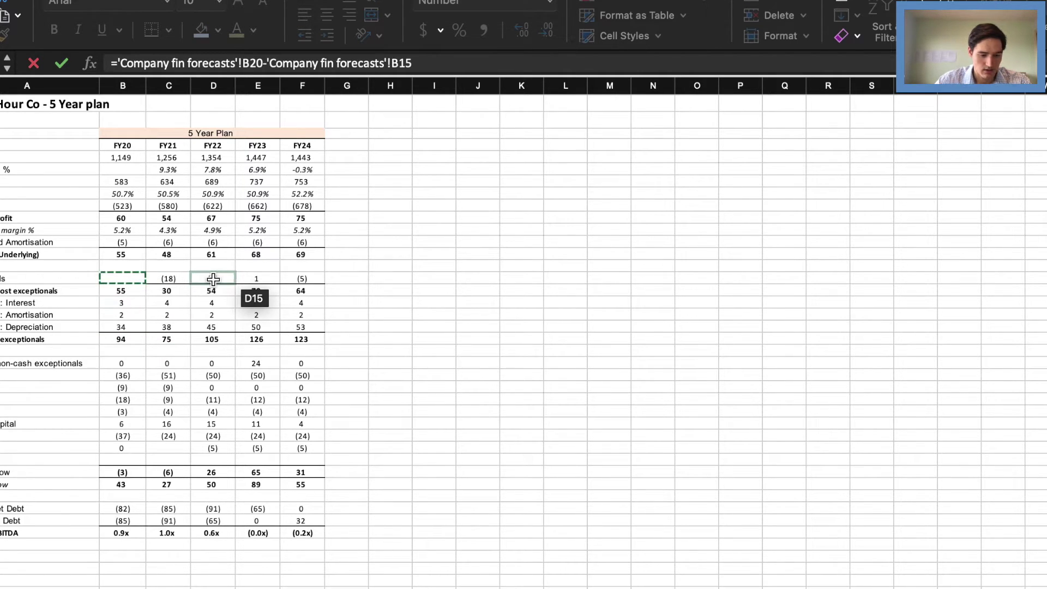
key(Return)
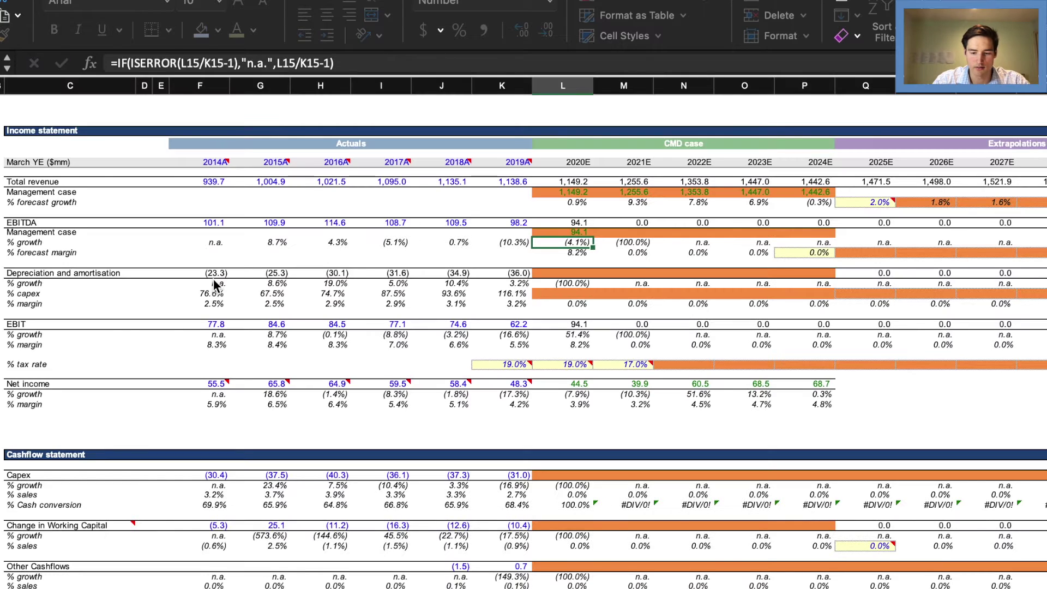
- Copy the 2020E EBITDA management case formula across 2021E to 2024E
key(Up)
key(super+c)
key(Right)
key(shift+Right)
key(shift+Right)
key(shift+Right)
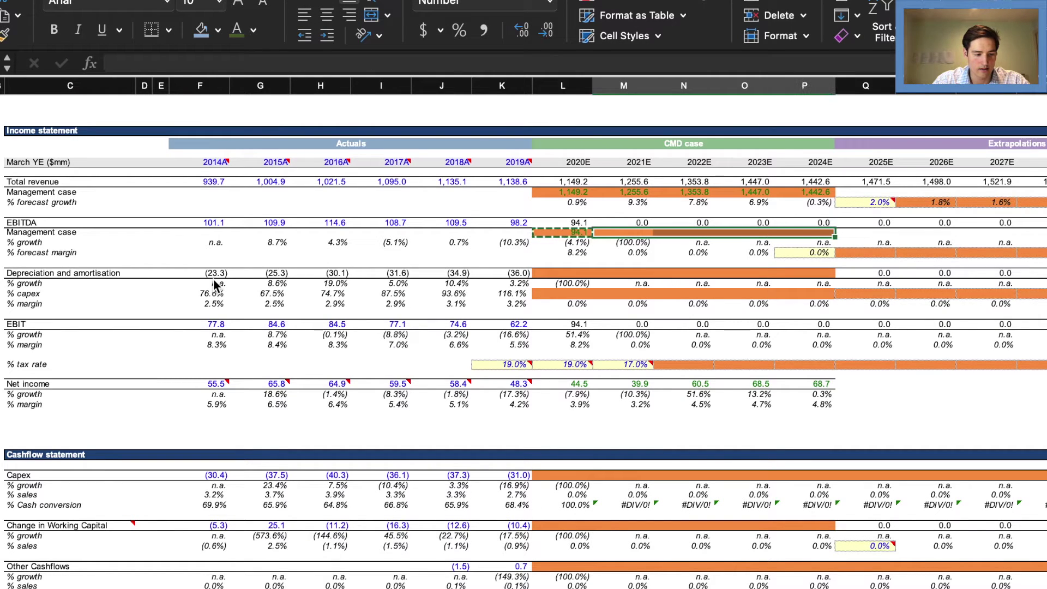
key(Return)
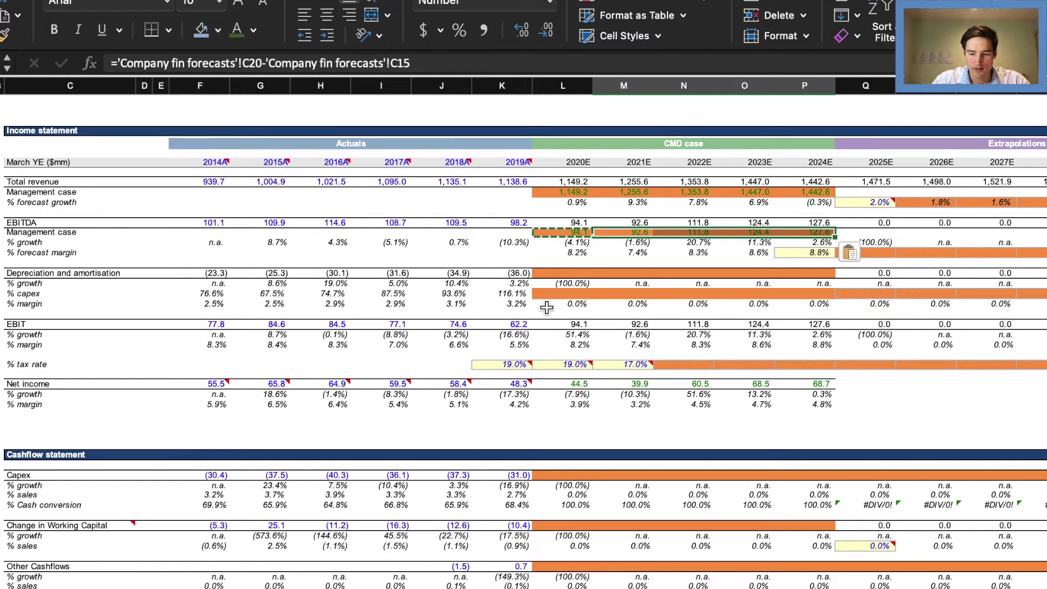
key(Escape)
- Enter =AVERAGE(P18,R18) as the 2025E EBITDA forecast margin, averaging the adjacent years' margins
scroll(711, 332, right, 1)
scroll(711, 331, right, 5)
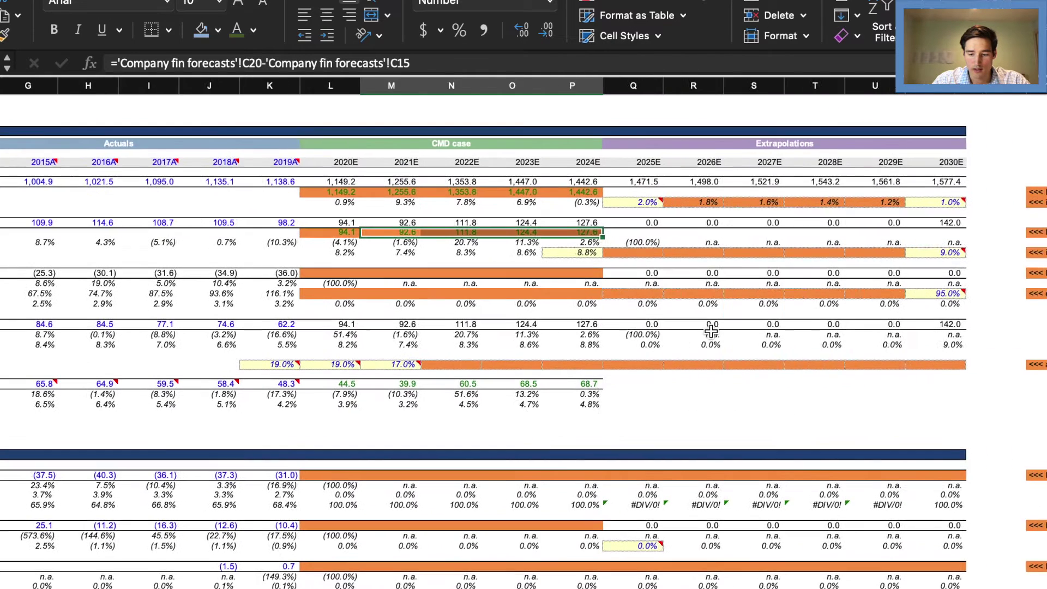
scroll(711, 331, right, 2)
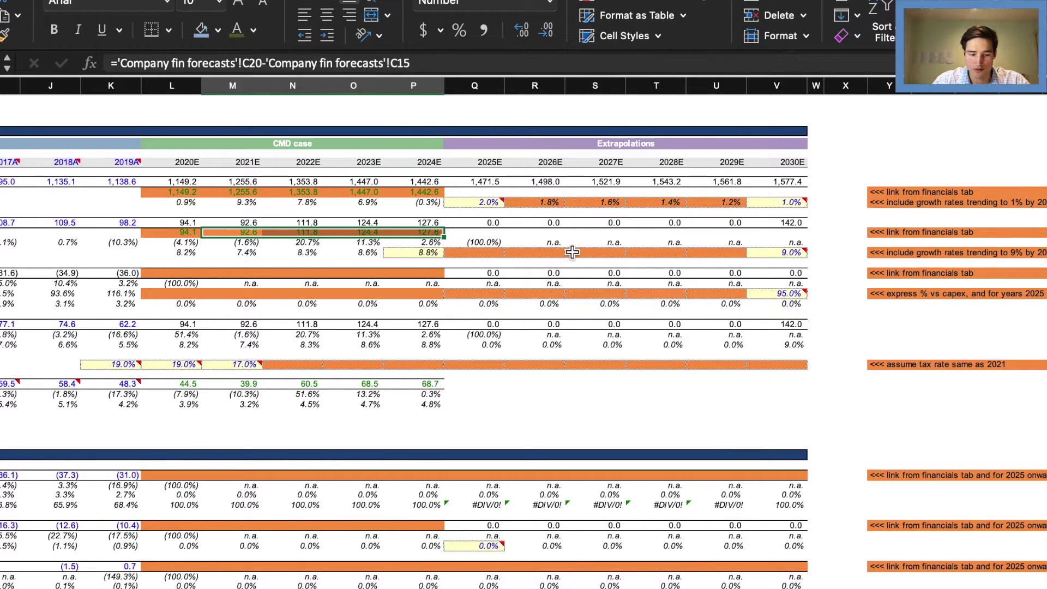
click(487, 254)
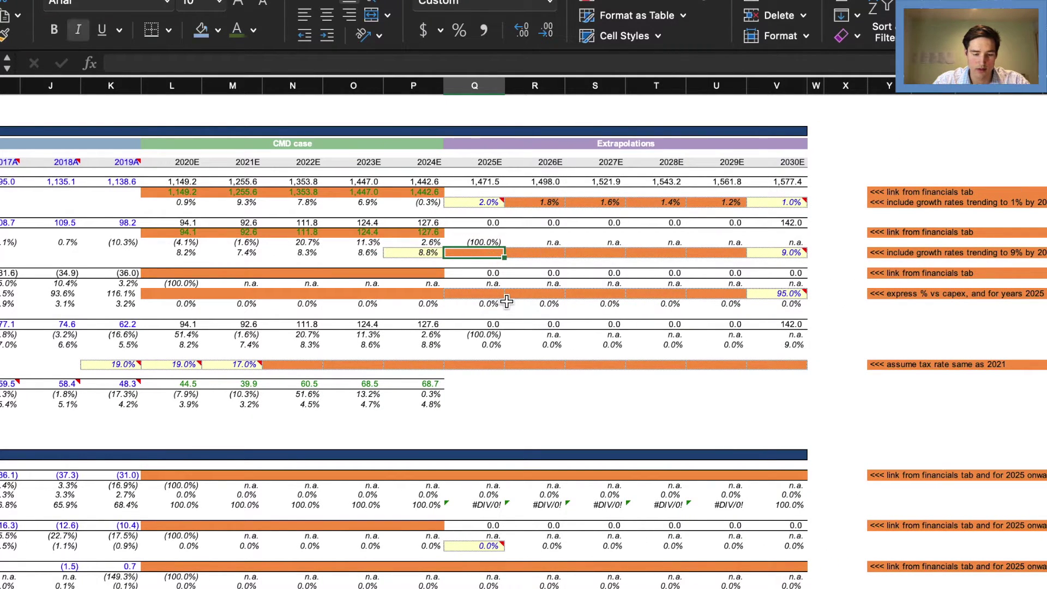
text(=ave)
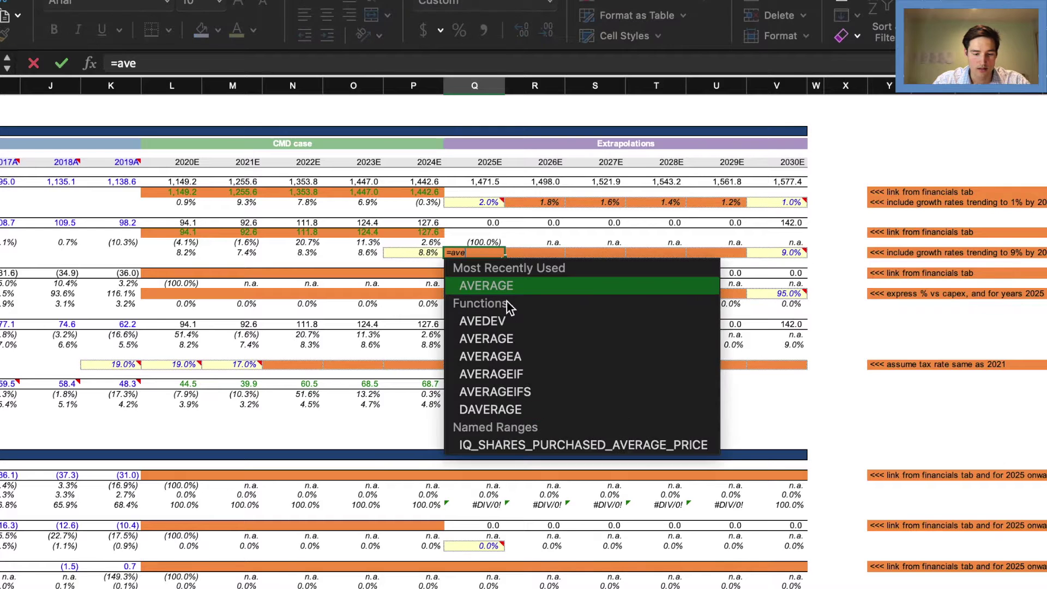
text(rage()
key(Left)
text(,)
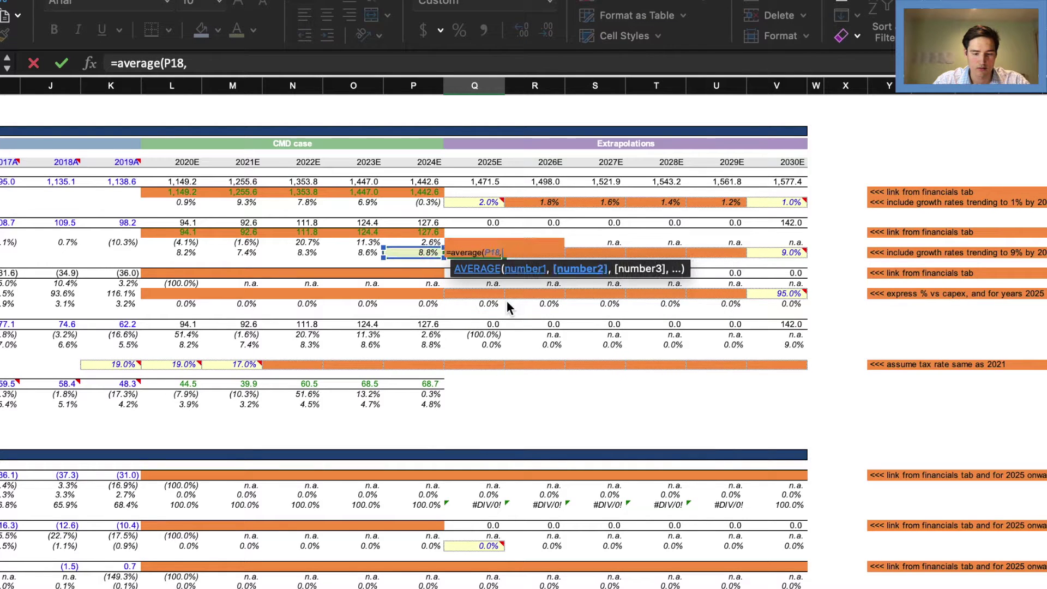
key(Right)
text())
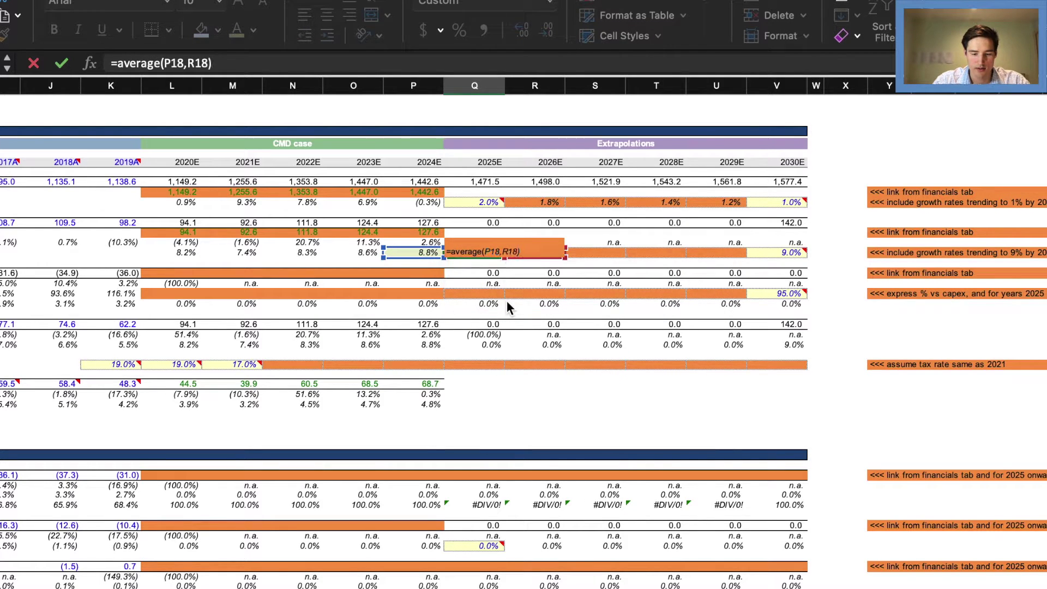
key(Return)
- Copy the averaging margin formula from 2025E into 2026E through 2029E
key(Up)
key(super+c)
key(Right)
key(shift+Right)
key(shift+Right)
key(shift+Right)
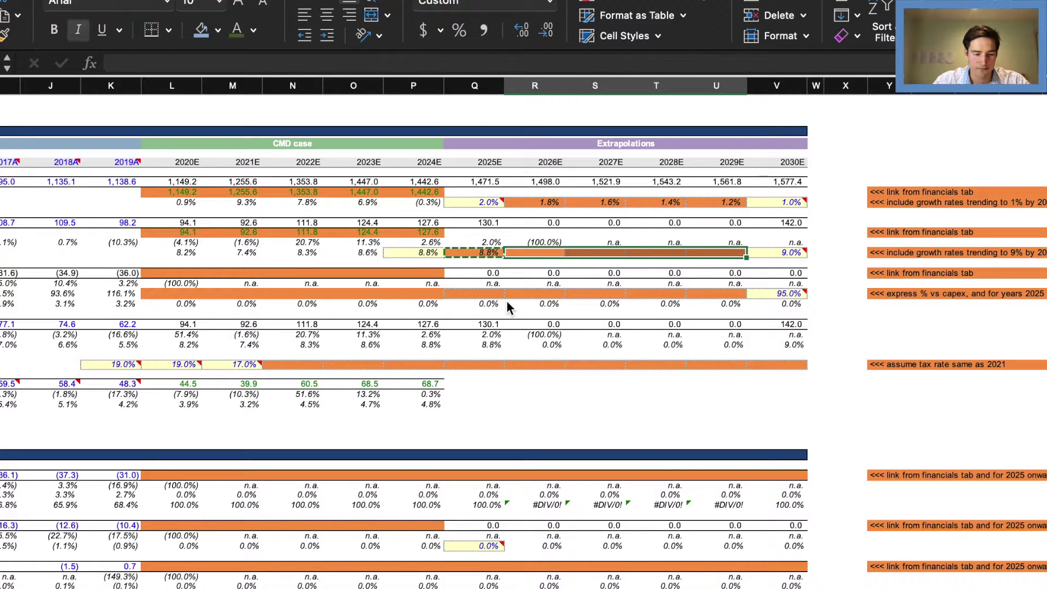
key(super+v)
- Examine the Depreciation and amortisation row from the forecast years back through the actuals to its label
key(Down)
key(Left)
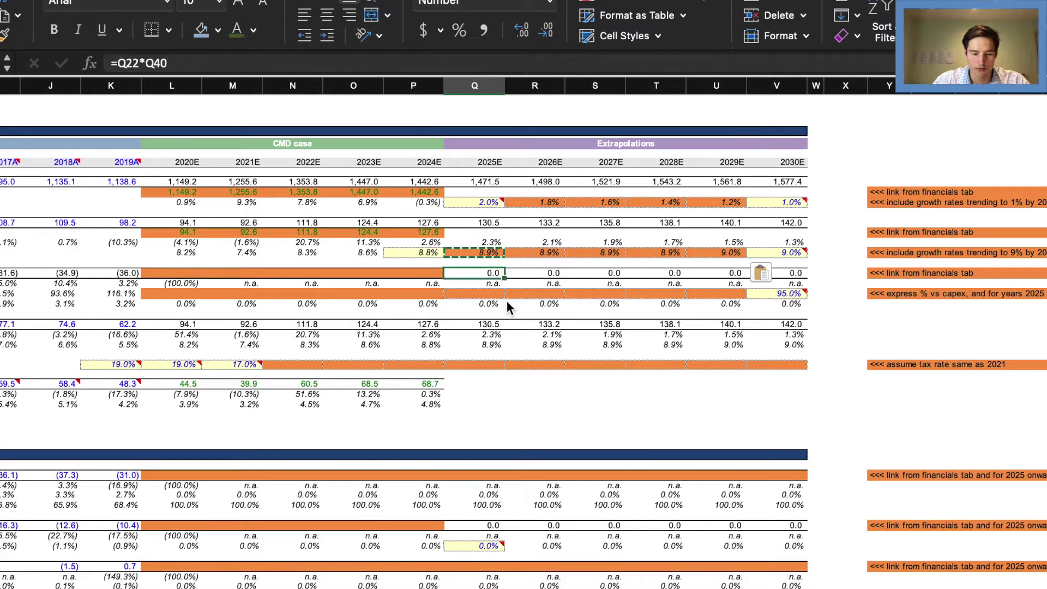
key(Down)
key(Left)
key(Up)
key(Escape)
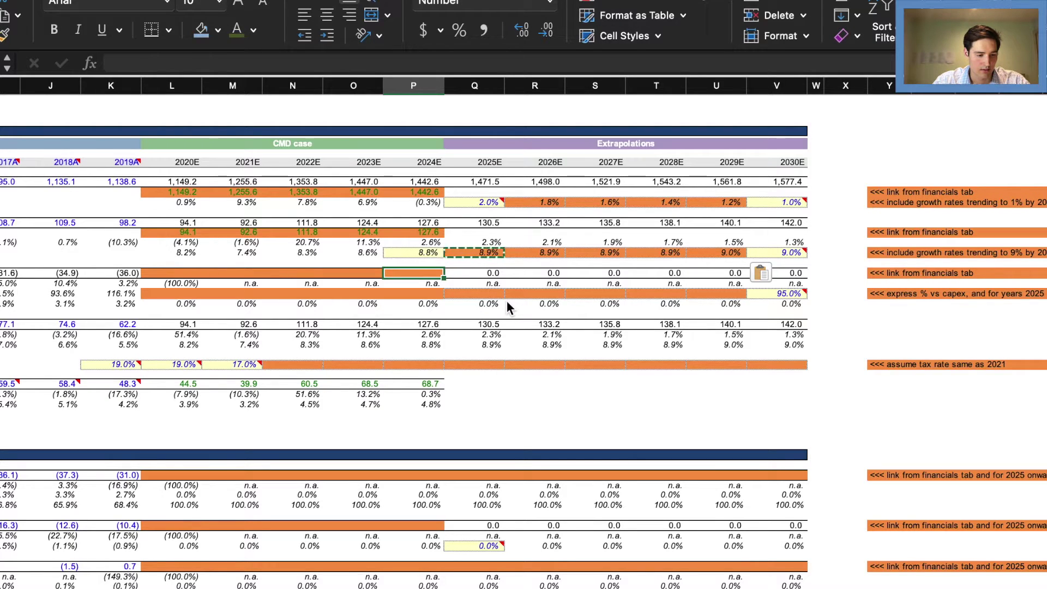
key(Left)
key(Left)
key(Left)
key(Left)
key(Left)
key(Left)
key(Left)
key(Left)
key(Left)
key(Left)
key(Left)
key(Left)
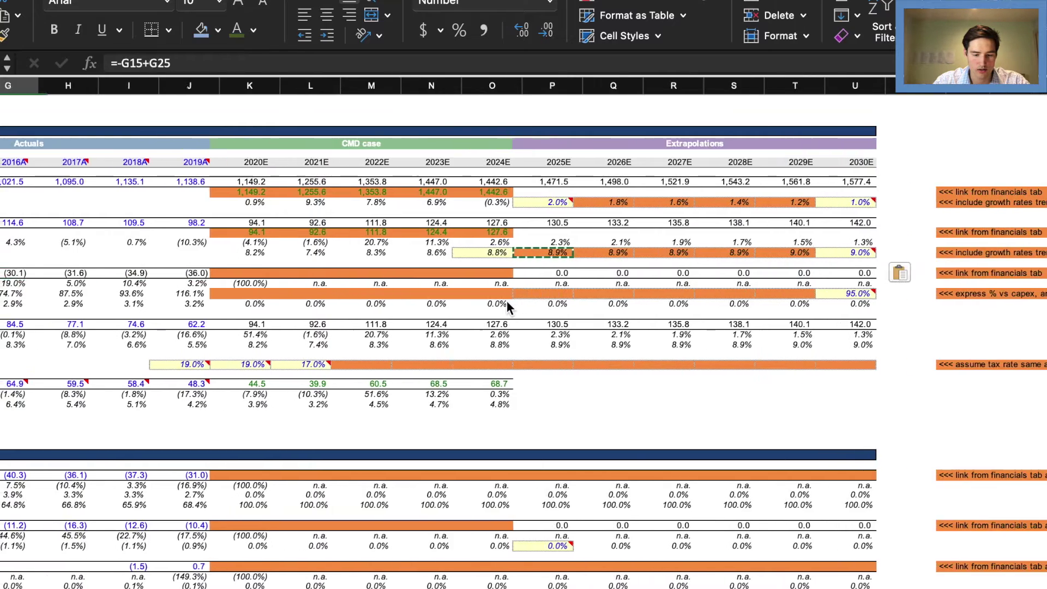
key(Left)
key(Left)
key(Left)
- Link 2020E Depreciation and amortisation to the sum of FY20 amortisation and depreciation, cells B18 and B19 of the 'Company fin forecasts' sheet
key(Right)
key(Right)
key(Right)
key(Right)
key(Right)
key(Right)
key(Right)
key(Right)
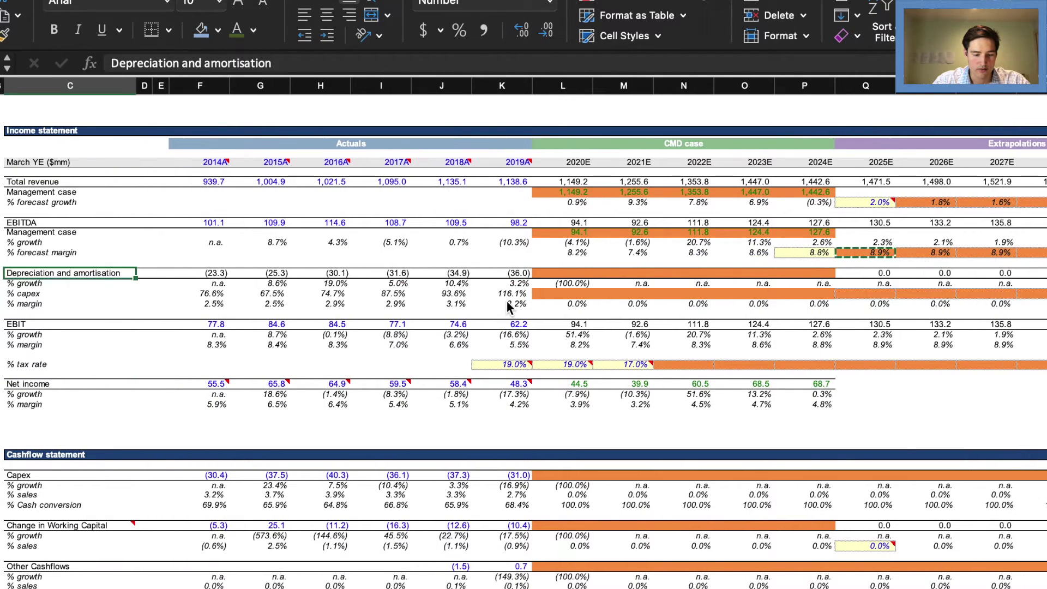
key(Right)
key(Right)
key(Right)
text(=)
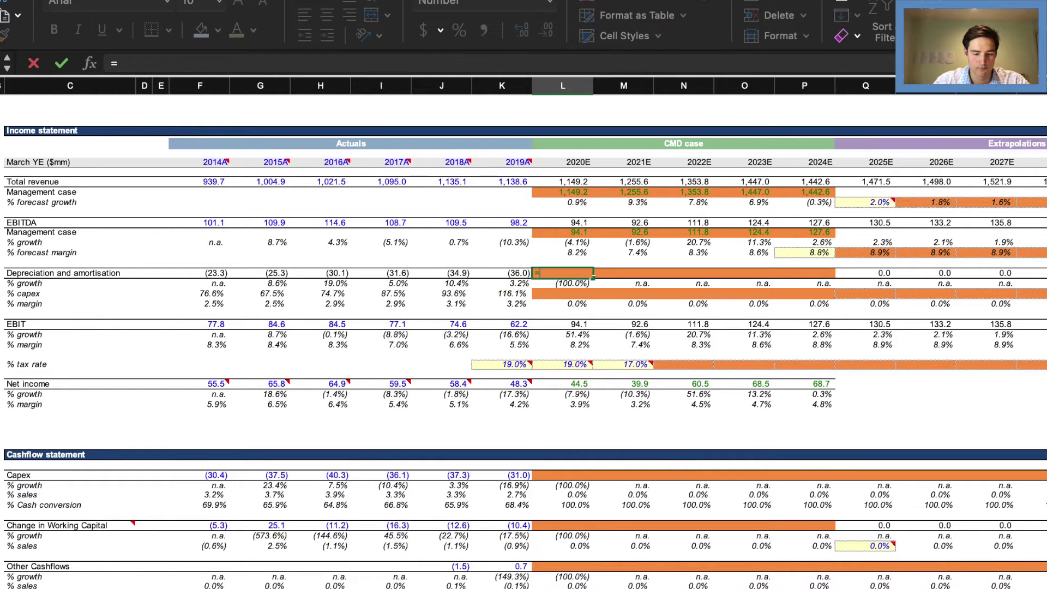
click(180, 587)
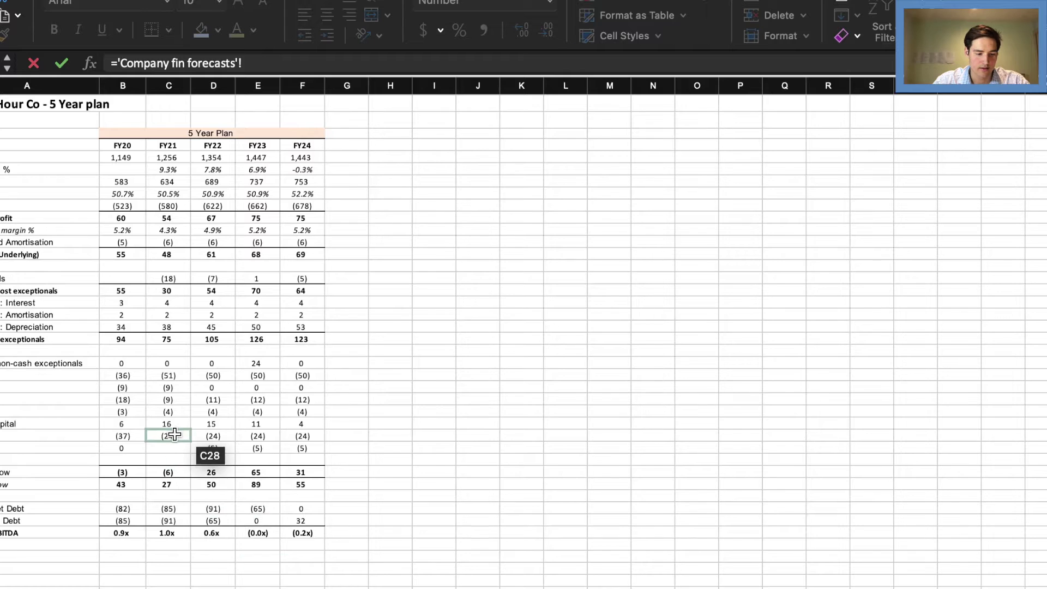
click(132, 314)
text(+)
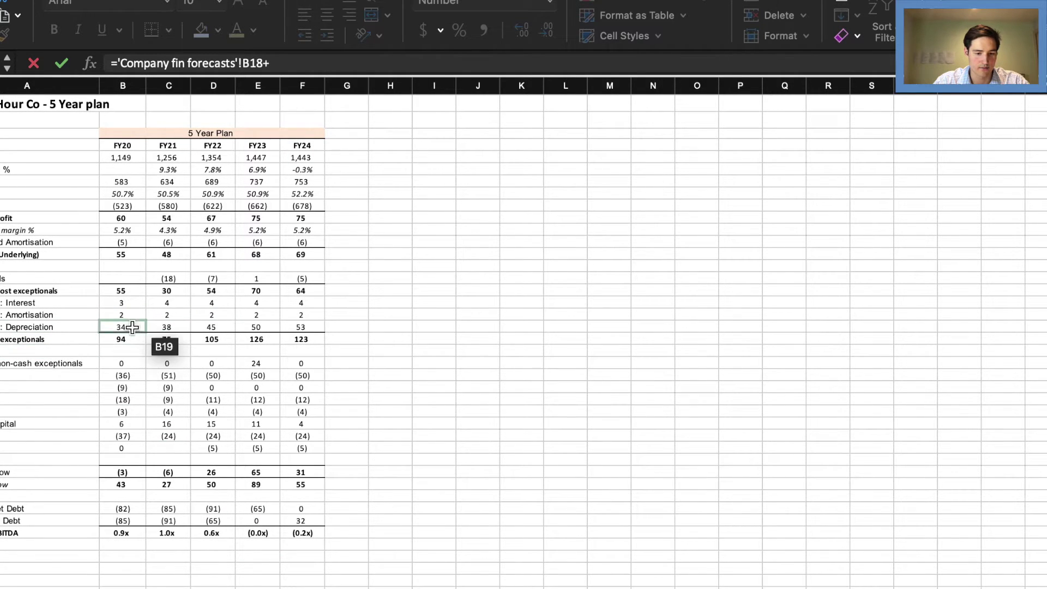
click(132, 327)
key(Return)
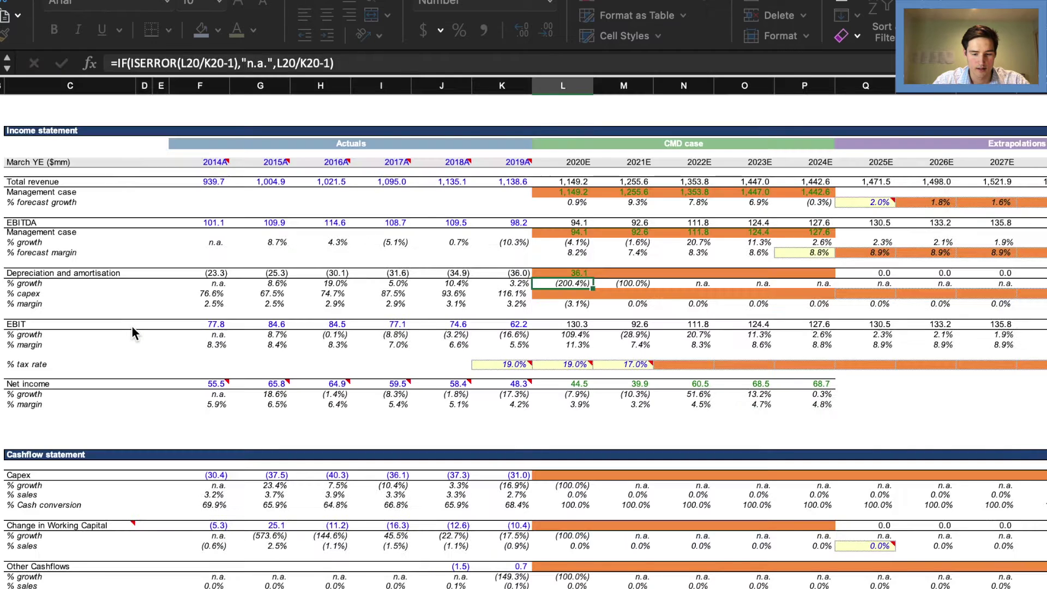
- Copy the 2020E Depreciation and amortisation formula across 2021E to 2024E
key(Up)
key(super+c)
key(Right)
key(shift+Right)
key(shift+Right)
key(shift+Right)
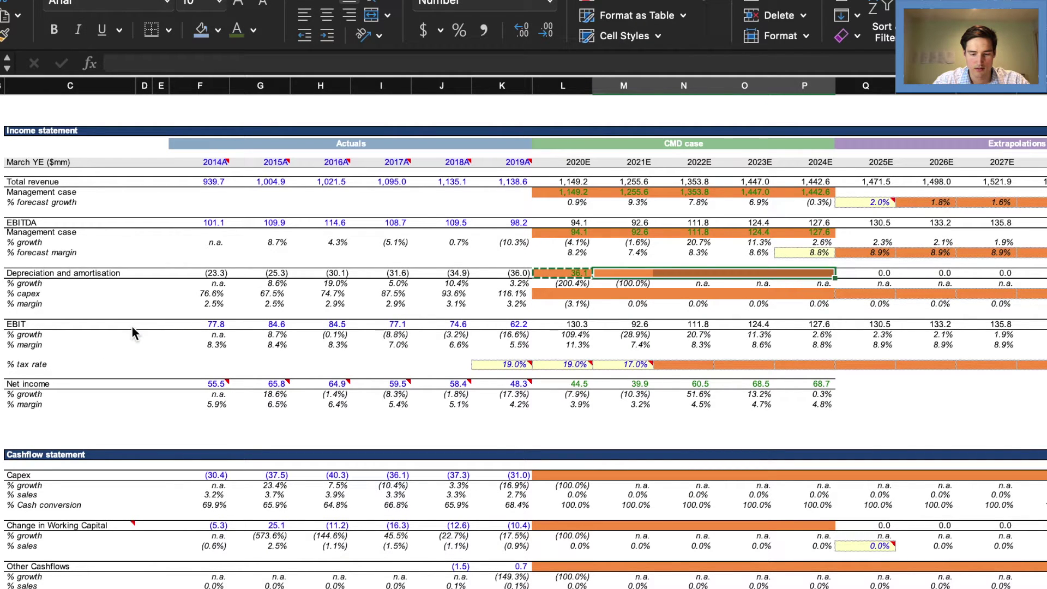
key(super+v)
- Examine the depreciation % capex row, the capex row and the assumption notes beside the income statement
key(Down)
key(Down)
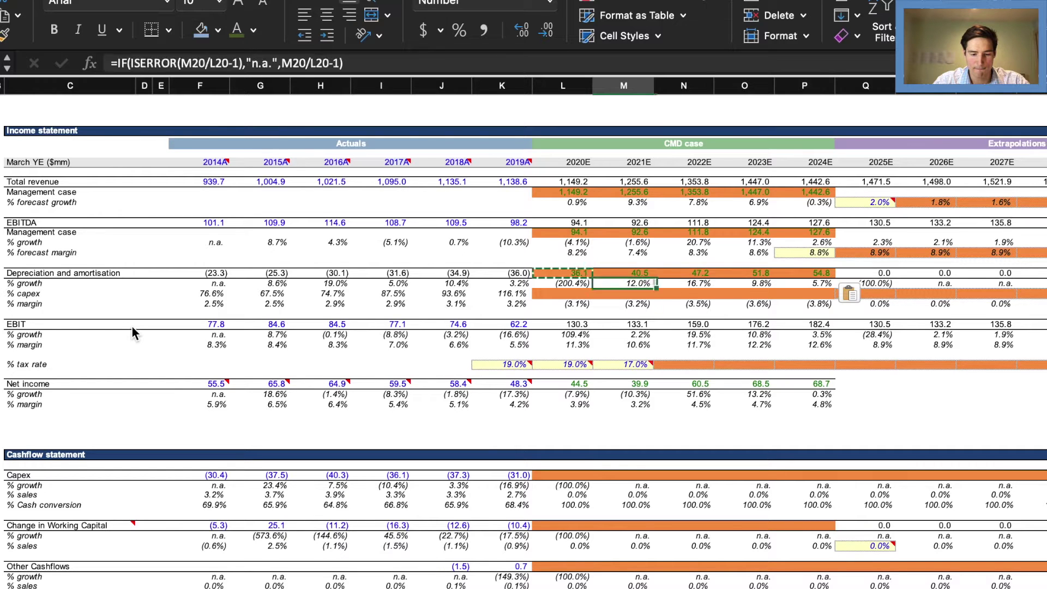
key(Left)
scroll(489, 420, right, 3)
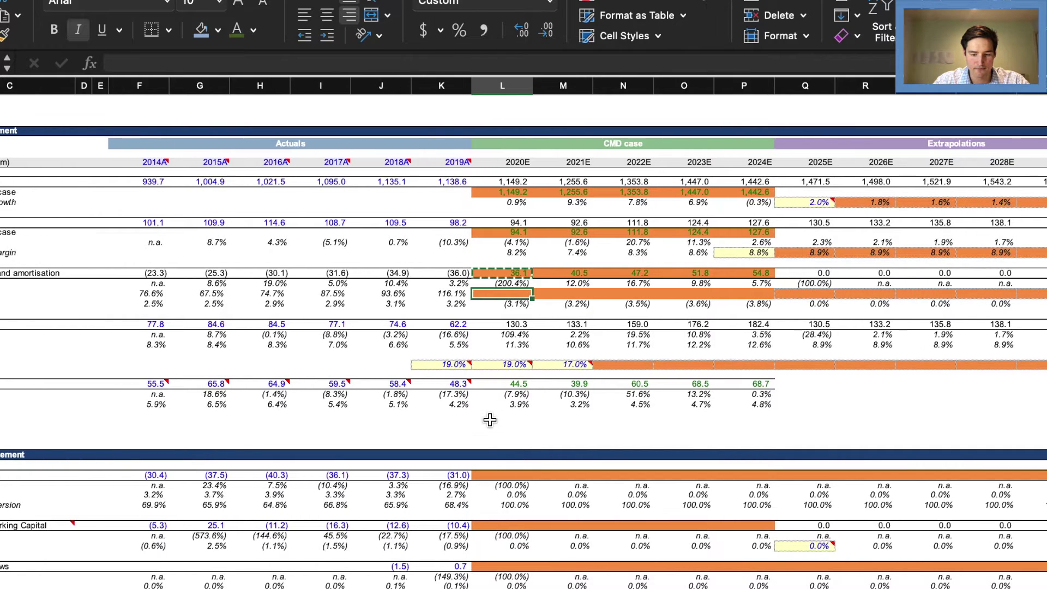
scroll(490, 420, right, 1)
key(Escape)
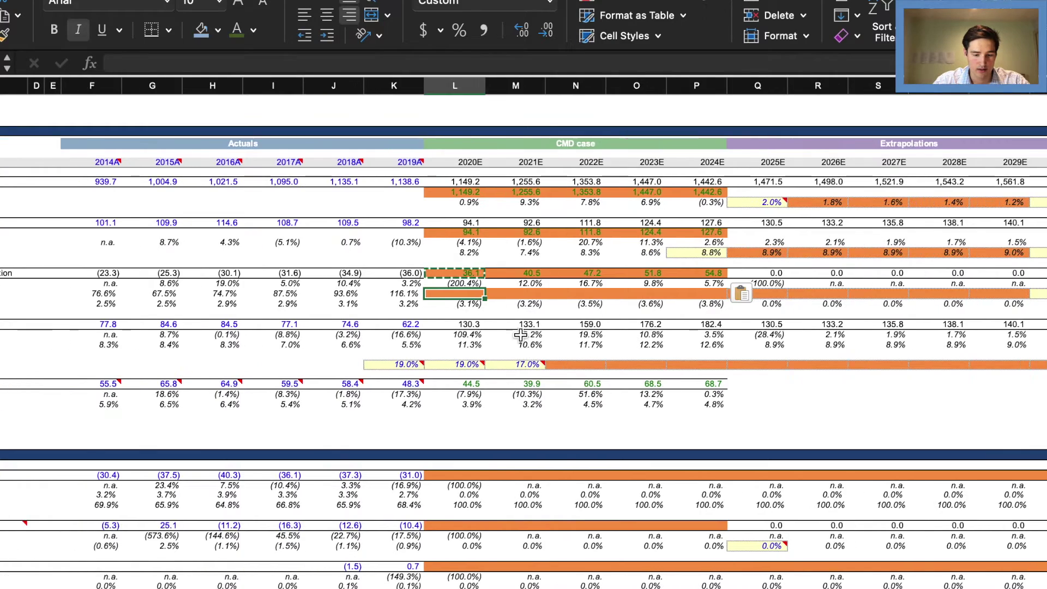
scroll(502, 389, left, 3)
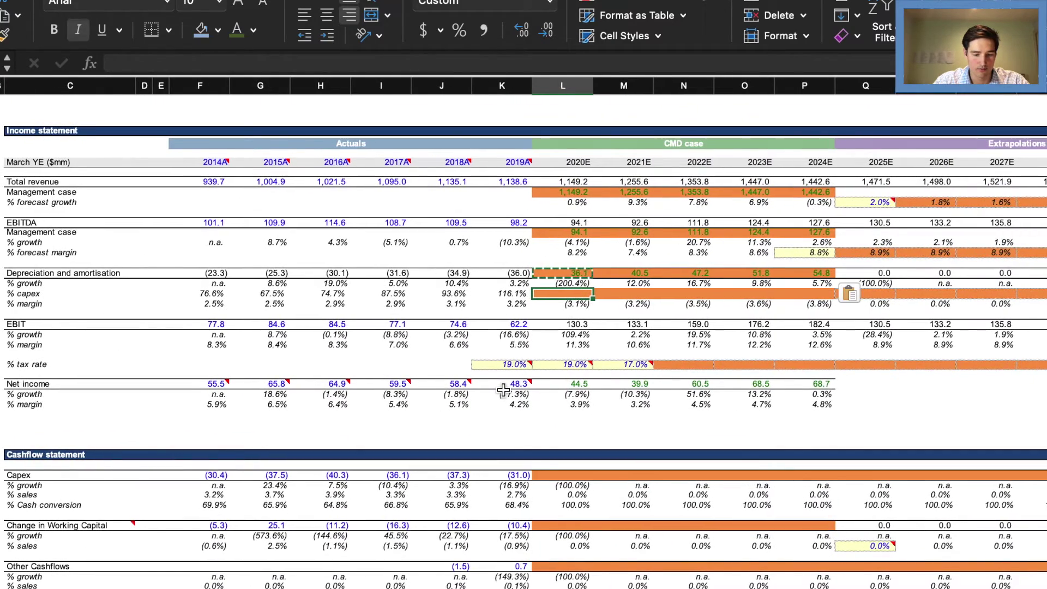
scroll(573, 377, down, 2)
scroll(610, 394, left, 1)
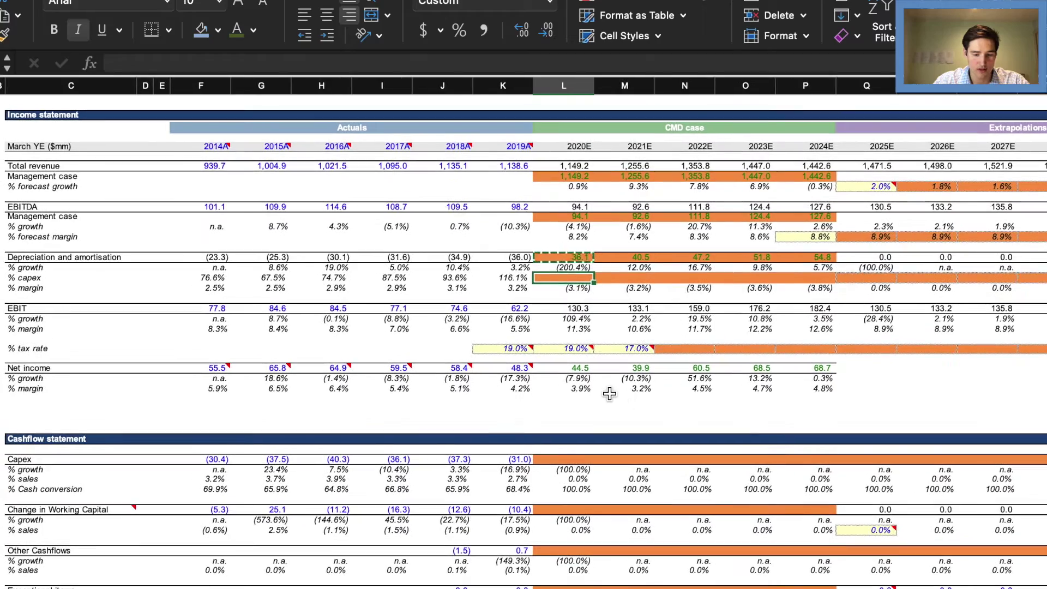
scroll(689, 341, right, 6)
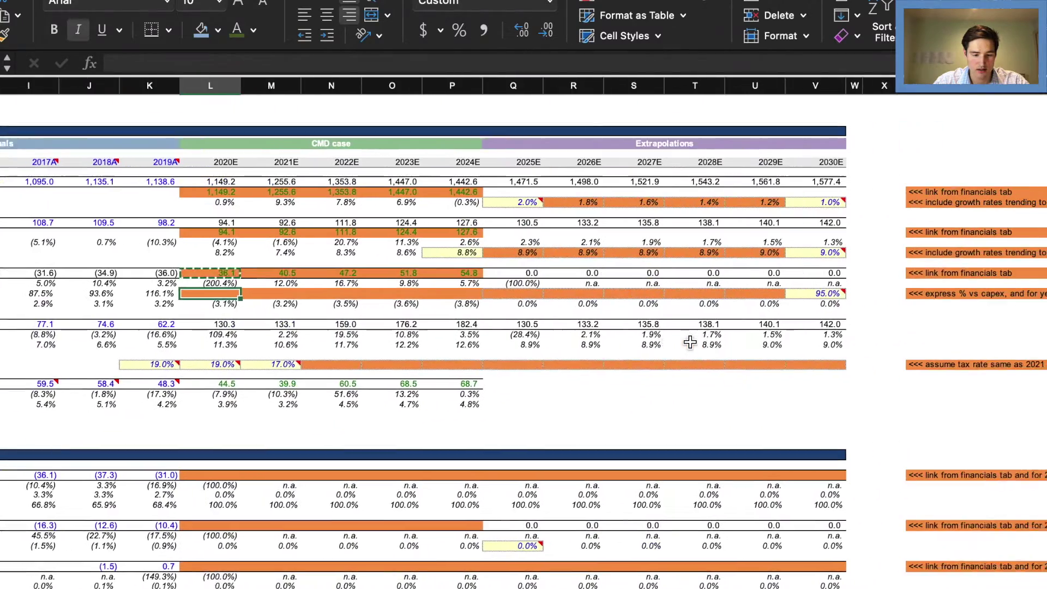
scroll(690, 342, right, 1)
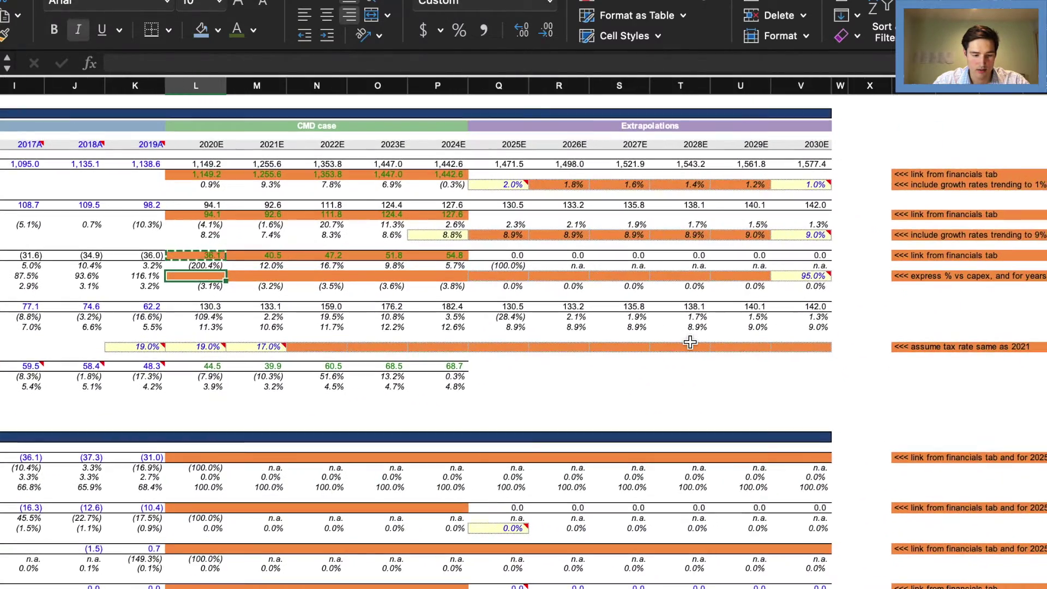
scroll(690, 342, left, 3)
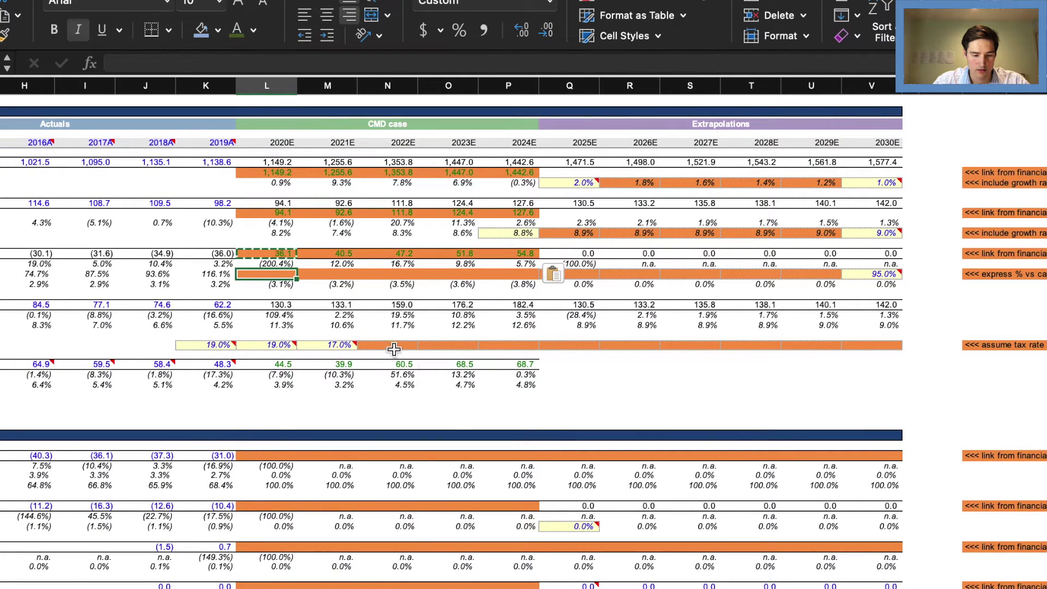
- Enter =M29 as the 2022E tax rate so it follows the 2021E rate
click(393, 344)
text(=)
key(Left)
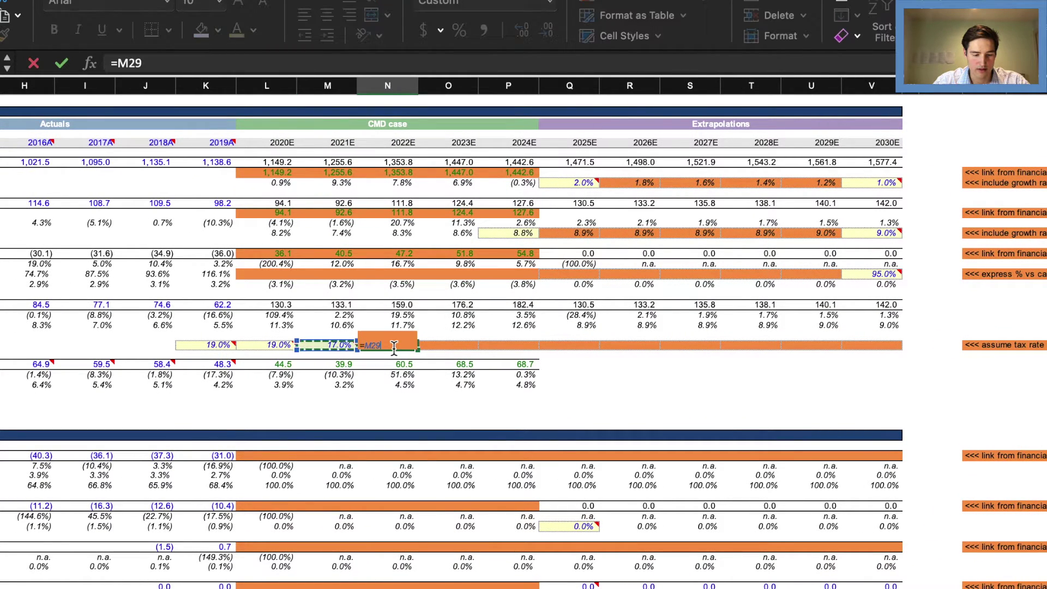
key(Return)
key(Up)
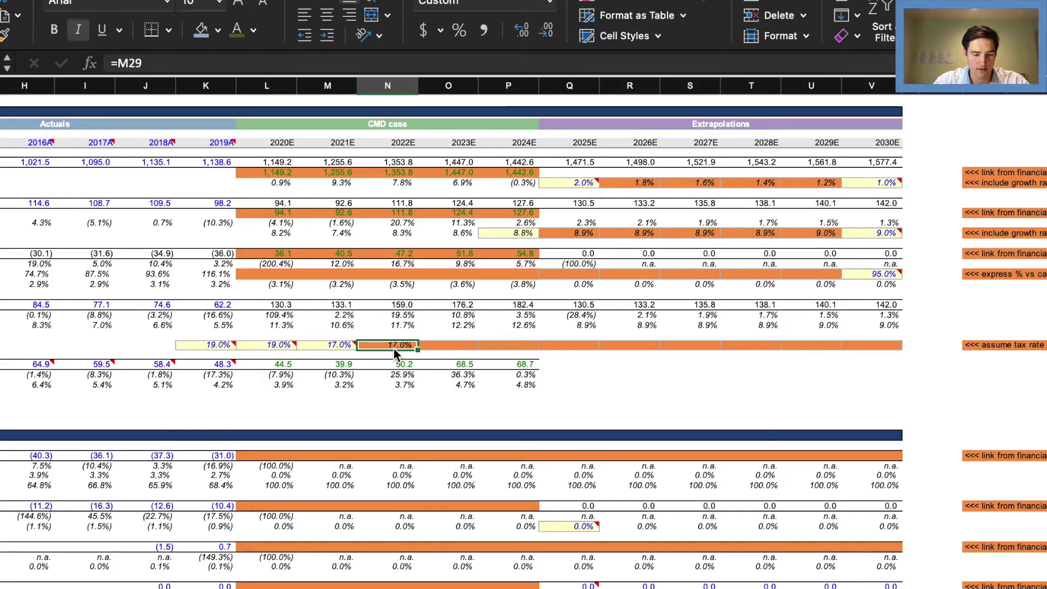
- Copy the 2022E tax rate formula across 2023E to 2030E
key(super+c)
key(Right)
key(shift+Right)
key(shift+Right)
key(shift+Right)
key(shift+Right)
key(shift+Right)
key(shift+Right)
key(shift+Right)
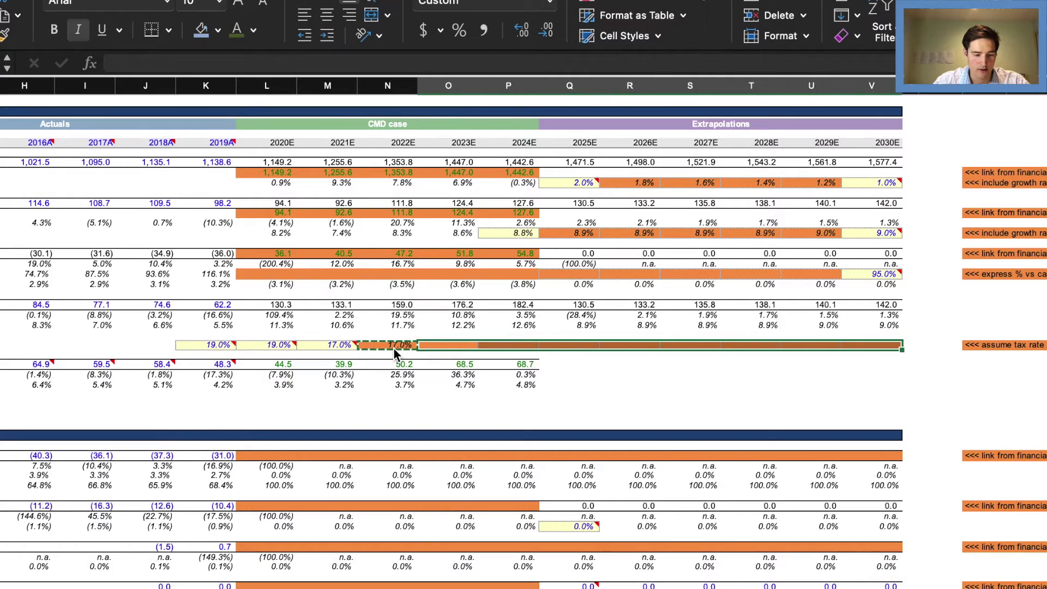
key(super+v)
key(Left)
- Link 2020E Capex in the cashflow statement to the FY20 figure in cell B23 of the 'Company fin forecasts' sheet
scroll(459, 420, down, 6)
scroll(460, 421, left, 5)
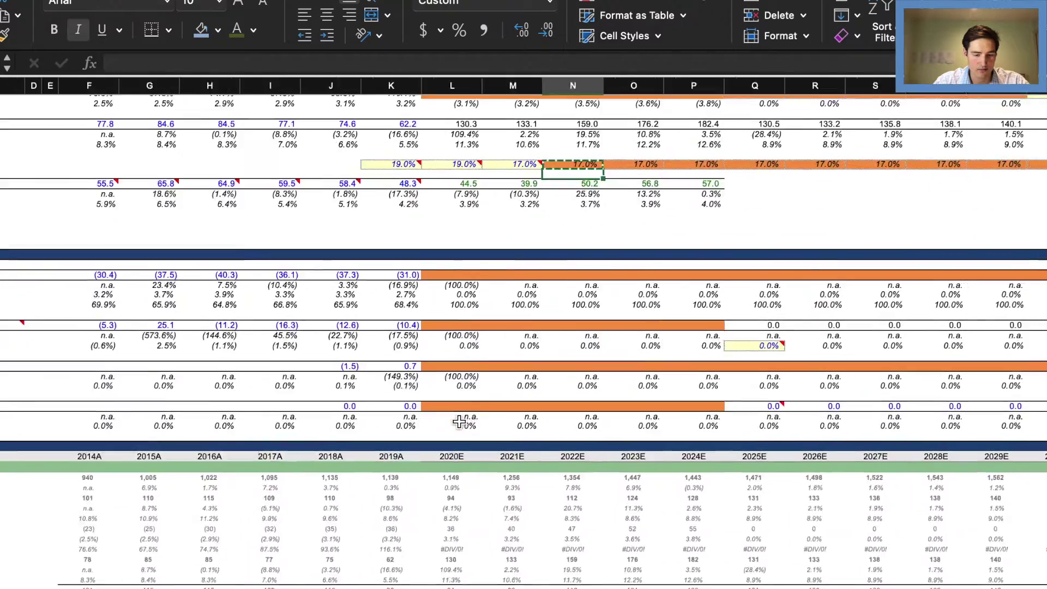
scroll(460, 421, up, 3)
scroll(460, 421, right, 1)
key(Escape)
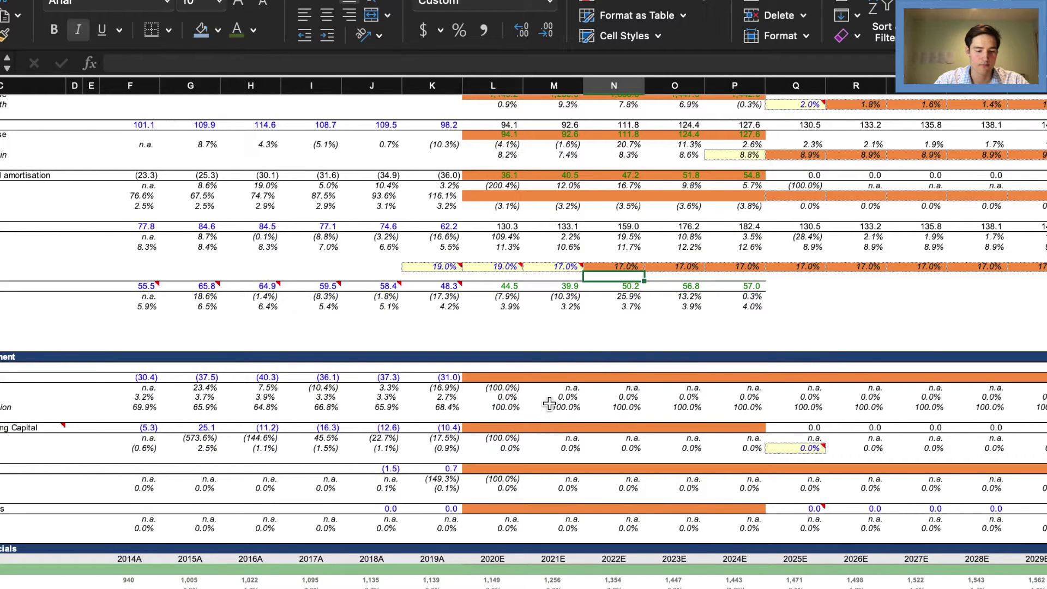
scroll(549, 404, right, 3)
scroll(549, 404, down, 1)
click(355, 357)
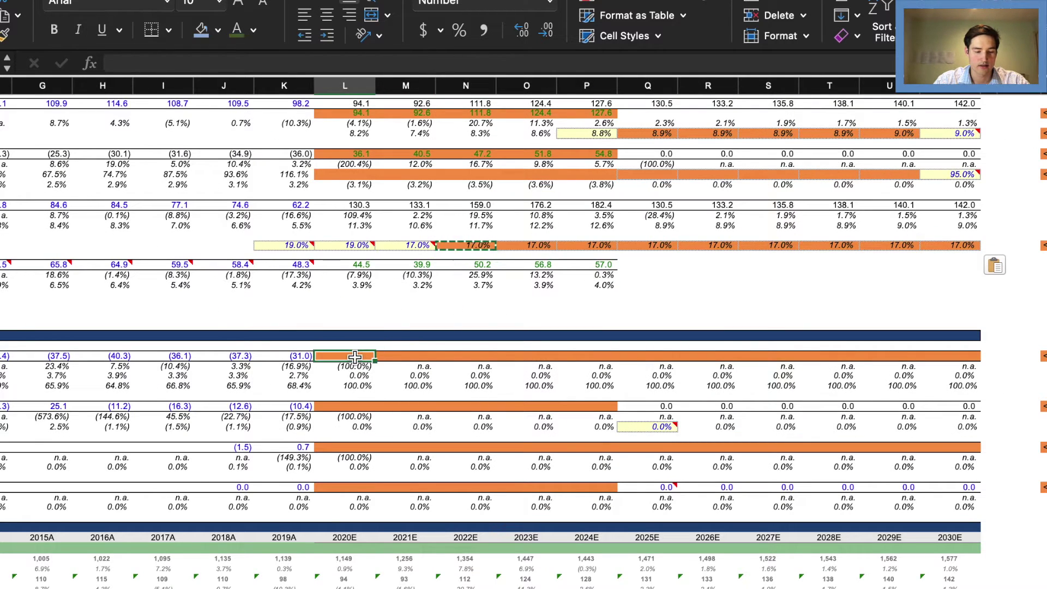
text(=)
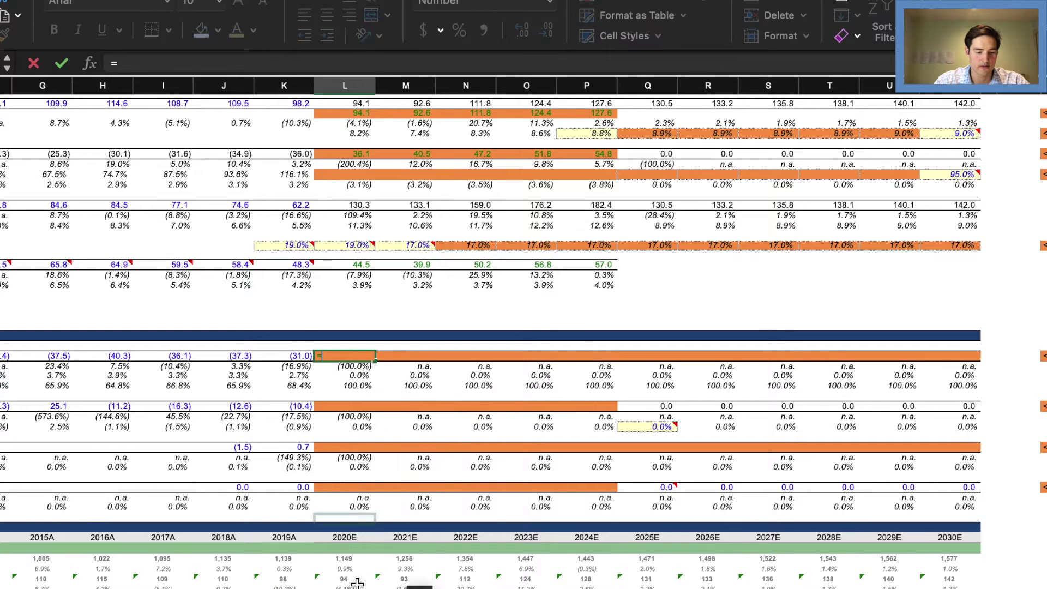
click(415, 588)
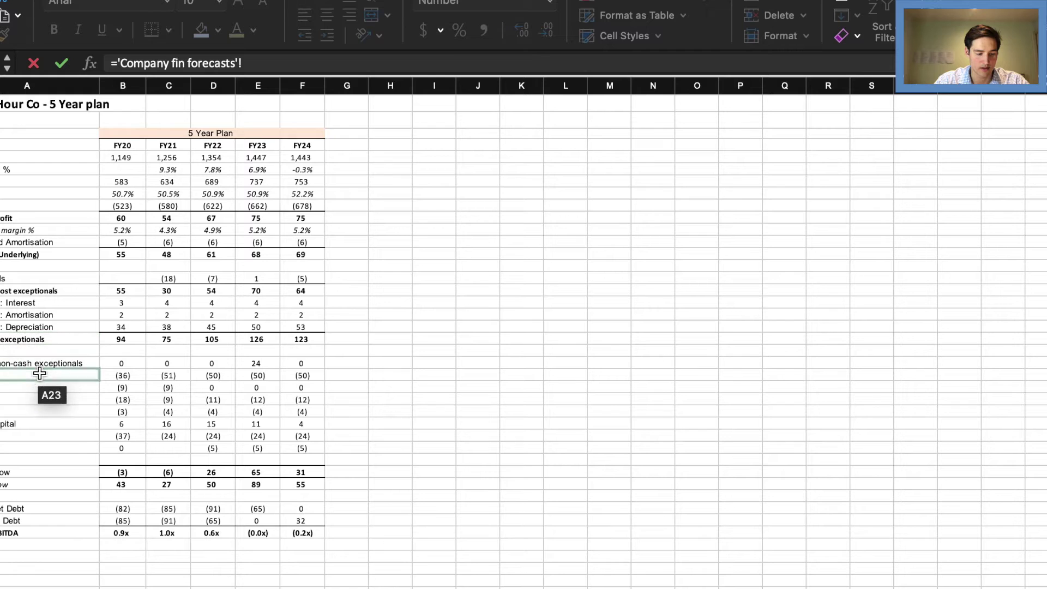
click(126, 376)
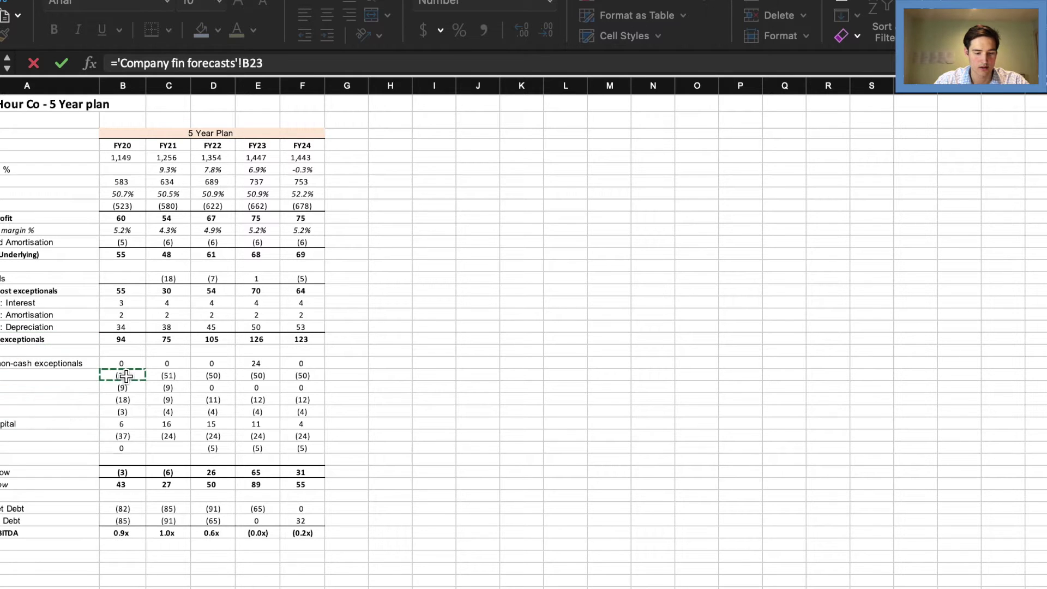
key(Return)
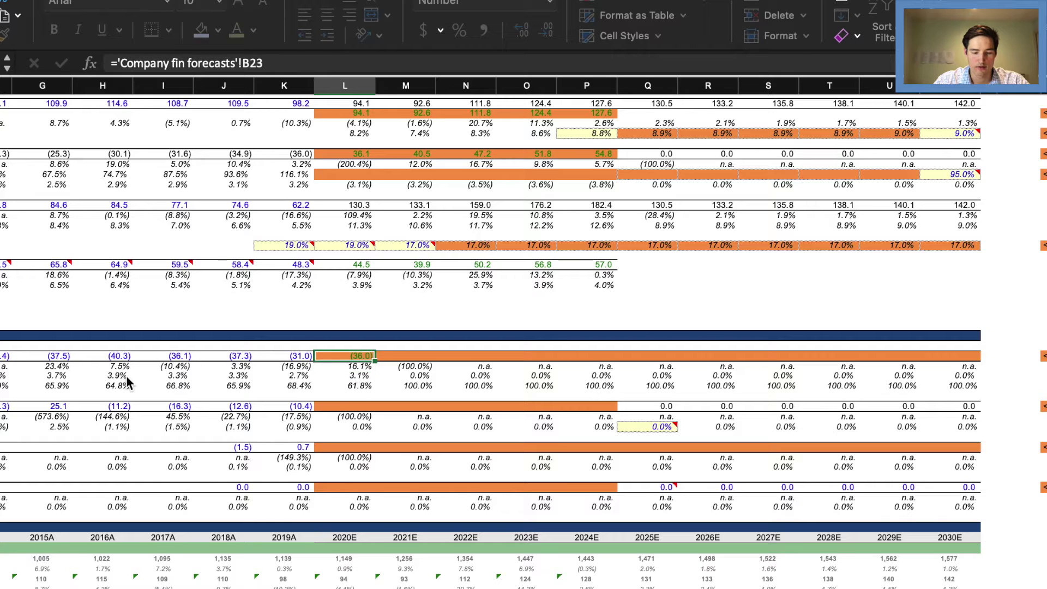
- Copy the 2020E Capex link across 2021E to 2024E
key(ctrl+c)
key(Right)
key(shift+Right)
key(shift+Right)
key(shift+Right)
key(shift+Right)
key(shift+Right)
key(shift+Right)
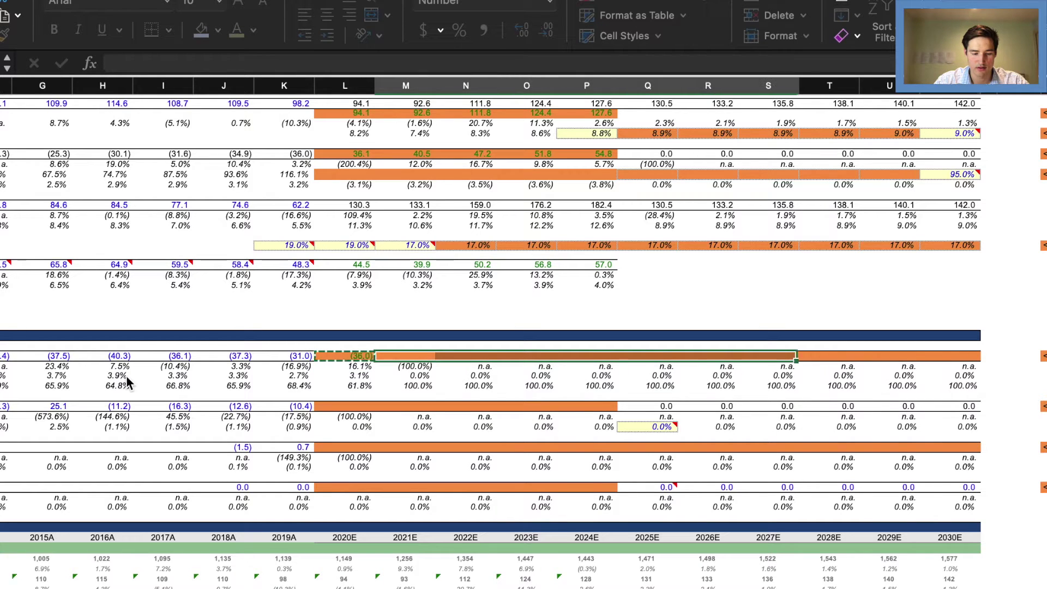
key(shift+Right)
key(shift+Right)
key(shift+Right)
key(shift+Right)
key(shift+Left)
key(shift+Left)
key(shift+Left)
key(shift+Left)
key(shift+Left)
key(shift+Left)
key(shift+Left)
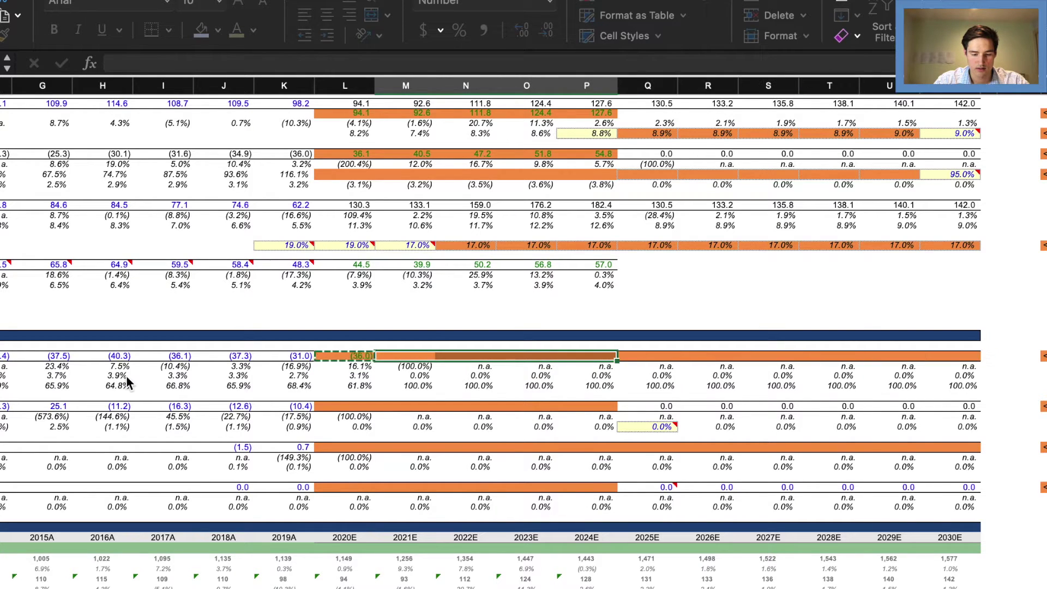
key(shift+Left)
key(shift+Right)
key(ctrl+v)
- Check the capex assumption note and enter =P40 as 2025E Capex, carrying the 2024E figure forward
key(Right)
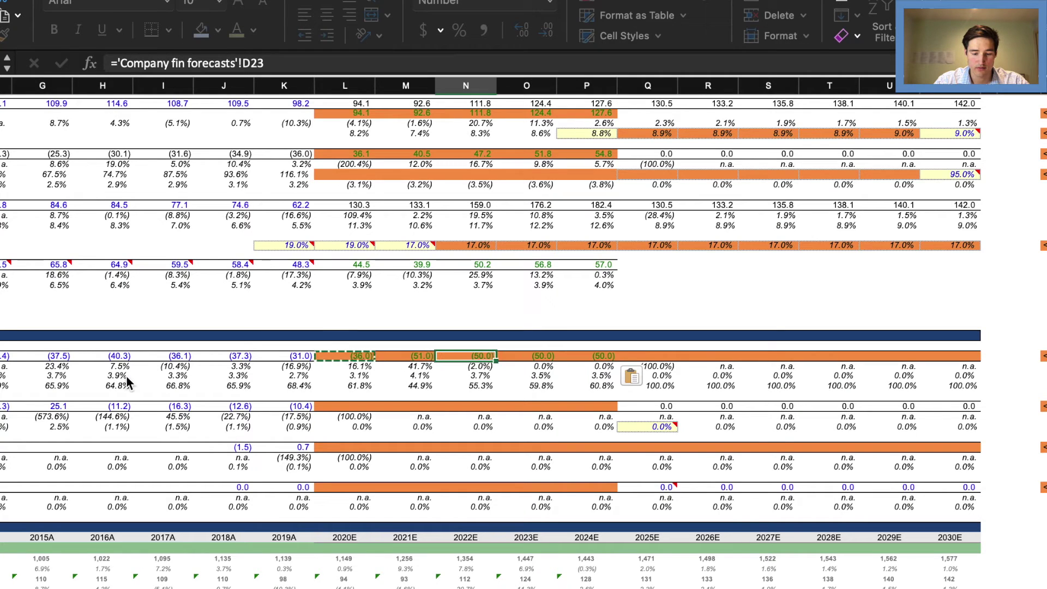
key(Right)
key(Right)
key(Right)
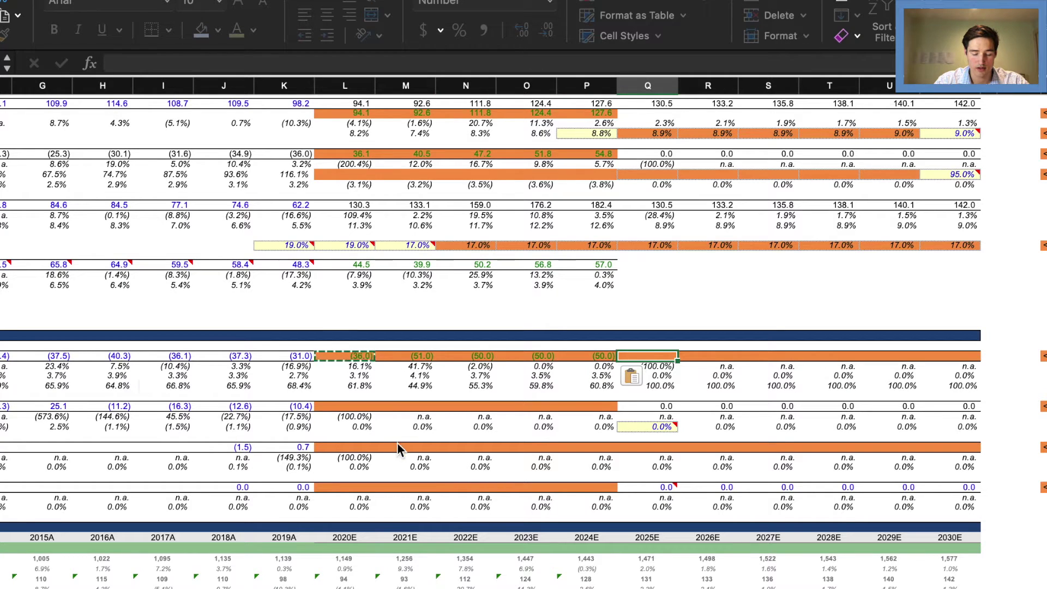
scroll(436, 447, right, 10)
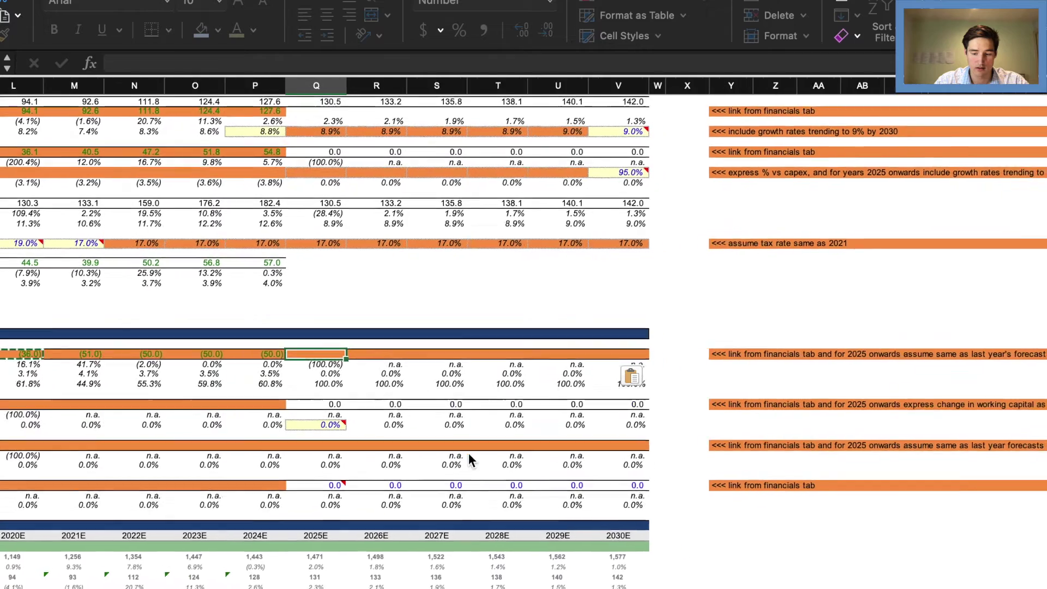
scroll(468, 454, up, 3)
scroll(468, 454, right, 2)
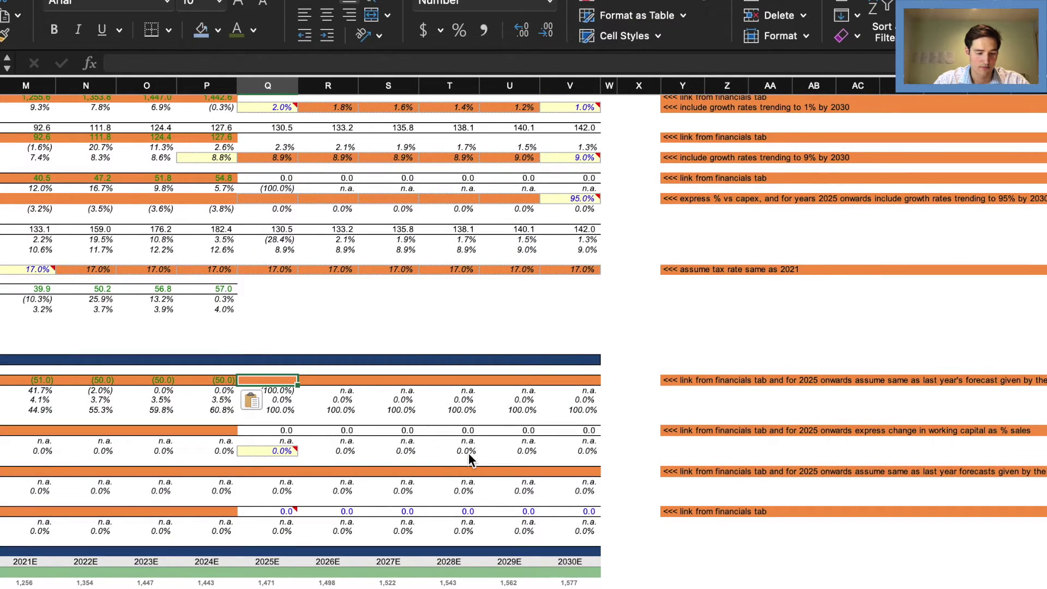
scroll(468, 454, right, 2)
scroll(469, 454, down, 1)
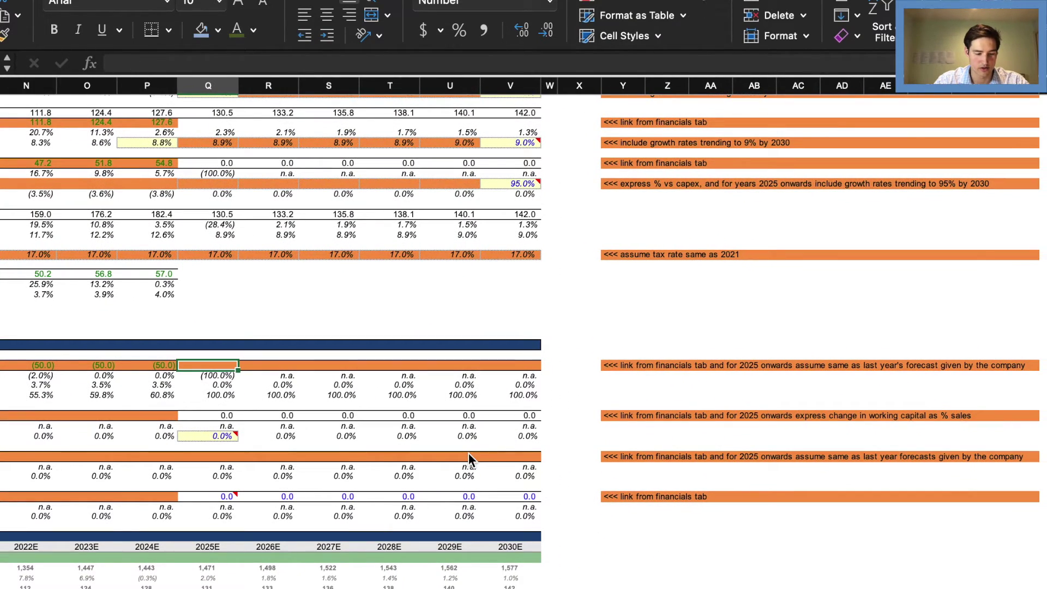
scroll(469, 457, left, 4)
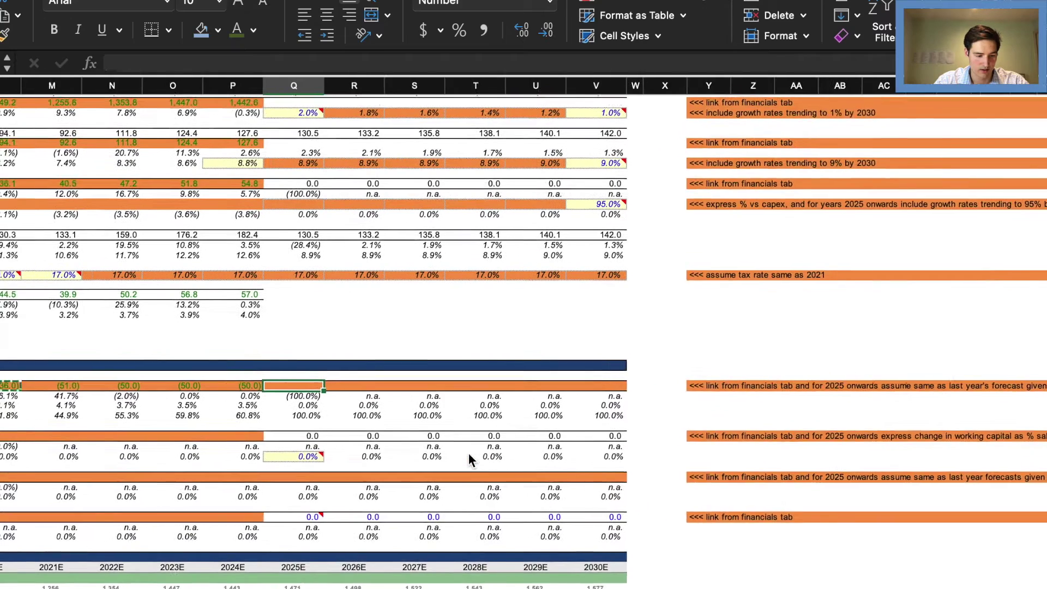
scroll(469, 457, up, 4)
text(=)
key(Left)
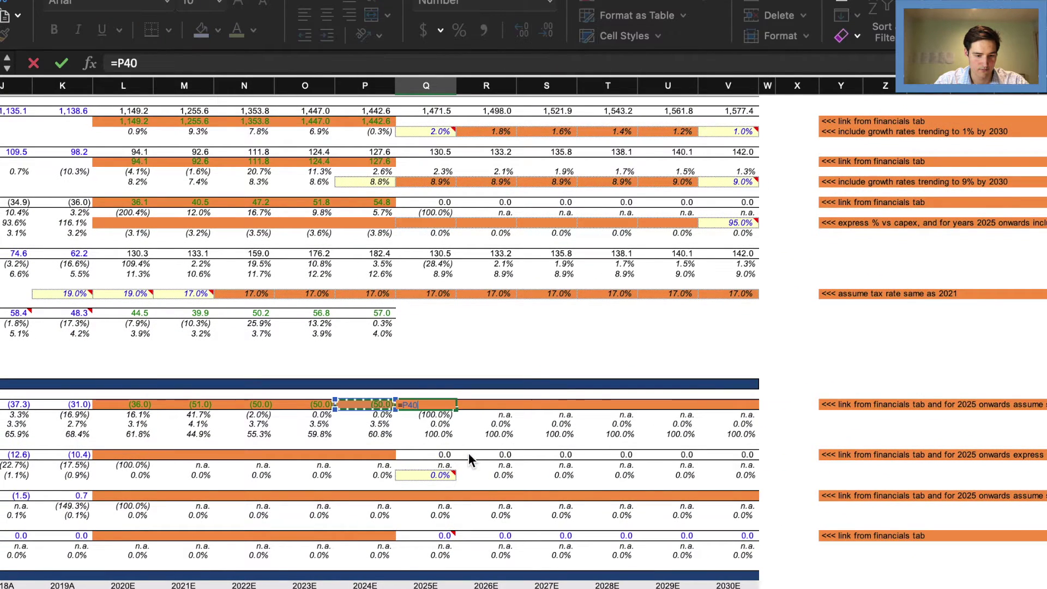
key(Return)
key(Up)
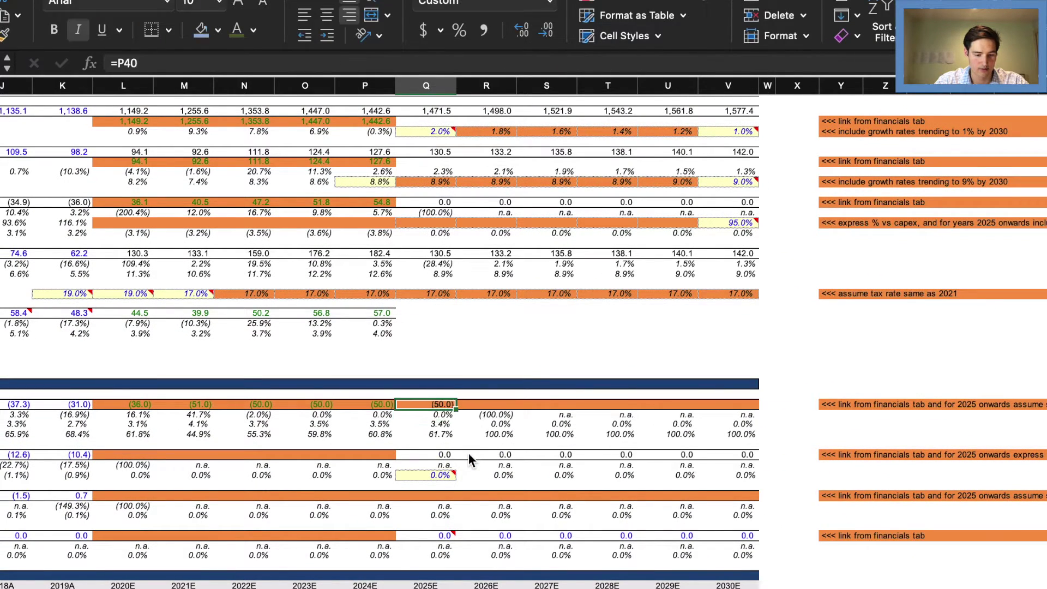
key(Right)
key(Left)
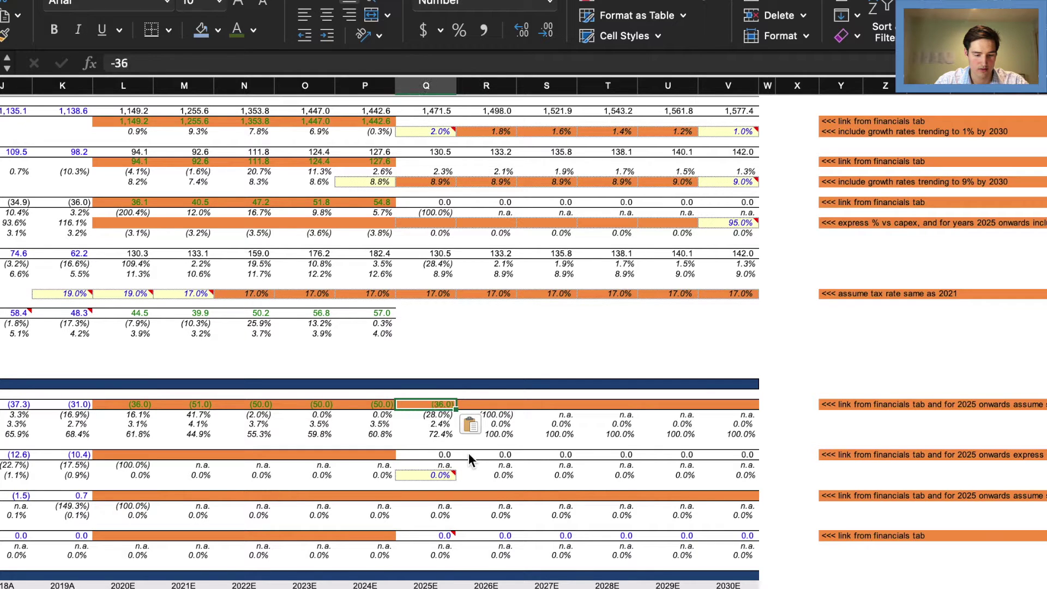
- Replace the 2025E Capex value with the formula =P40 so it equals the prior year's forecast
key(Left)
key(Right)
text(=)
key(Left)
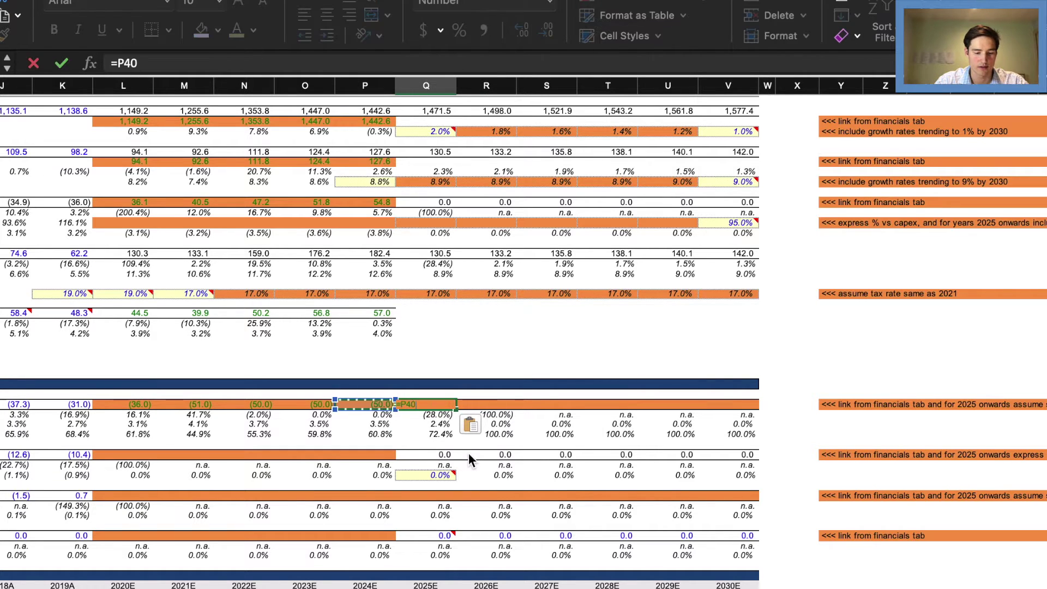
key(Return)
key(Up)
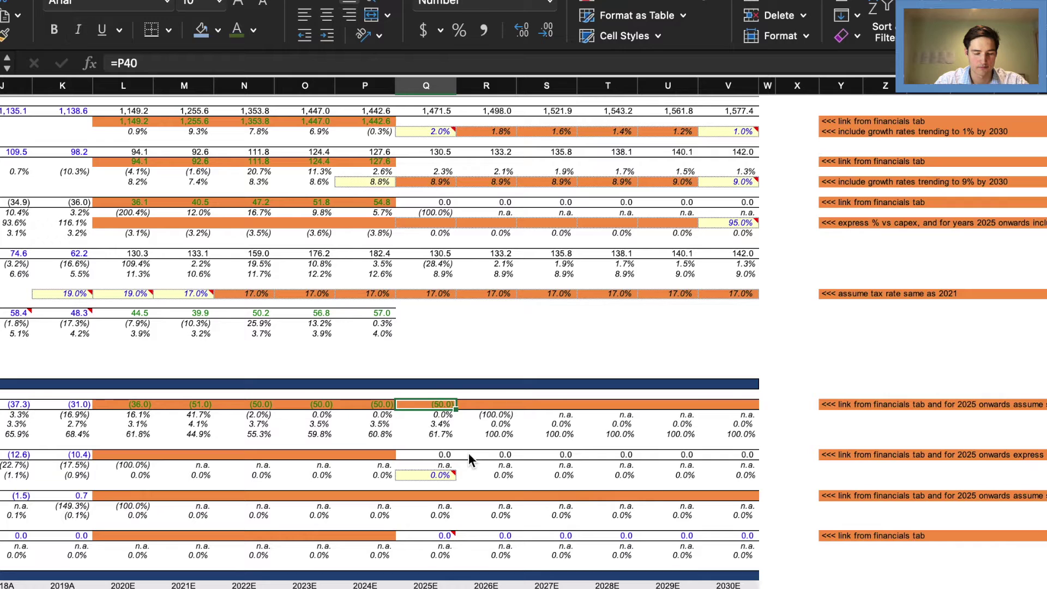
- Copy the 2025E Capex formula across 2026E to 2030E
key(ctrl+c)
key(Right)
key(shift+Right)
key(shift+Right)
key(shift+Right)
key(shift+Right)
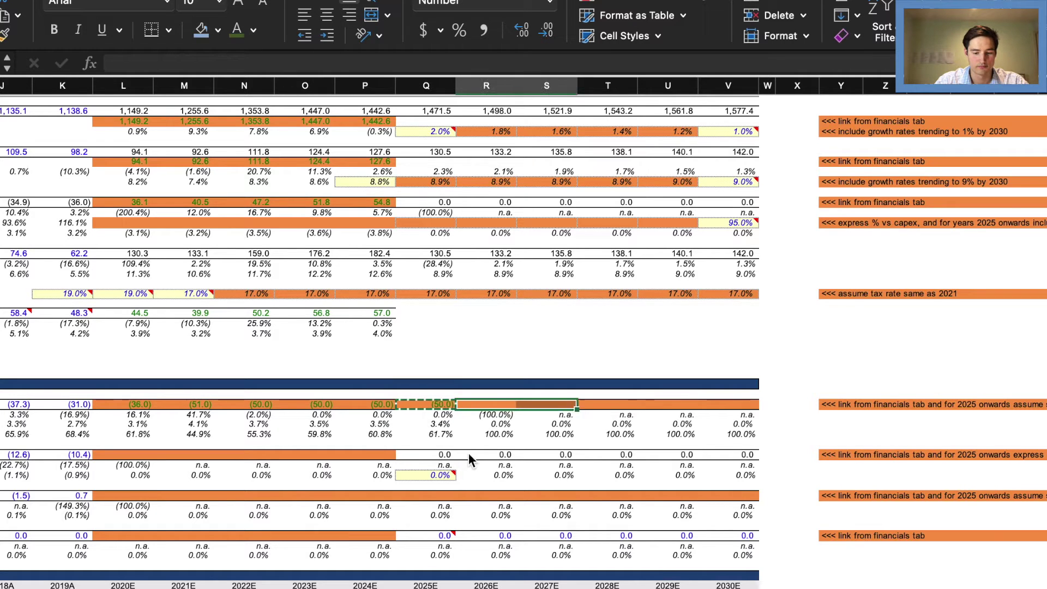
key(Return)
key(Down)
key(Down)
key(Down)
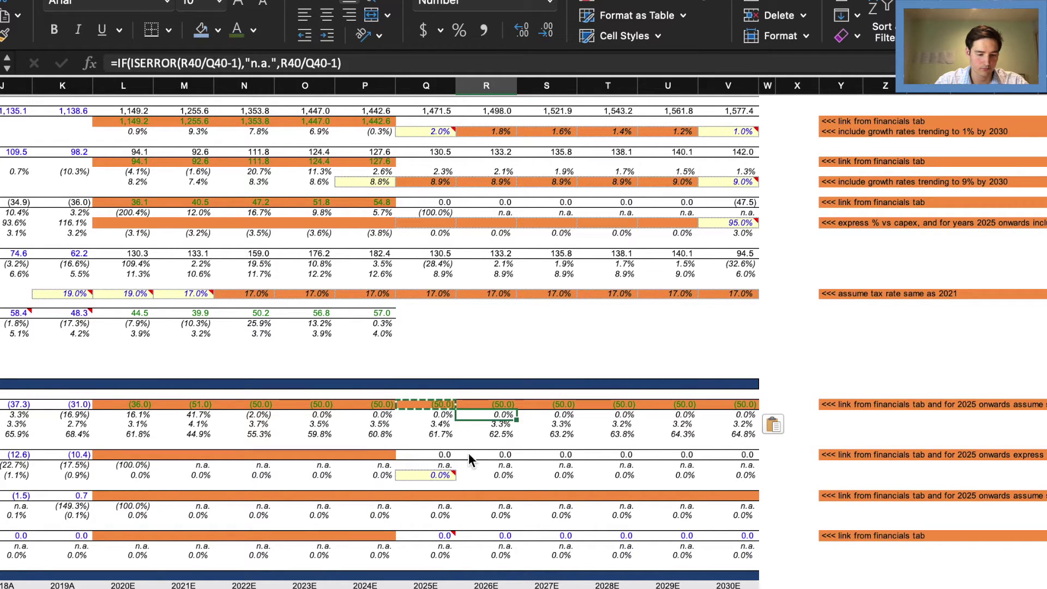
key(Left)
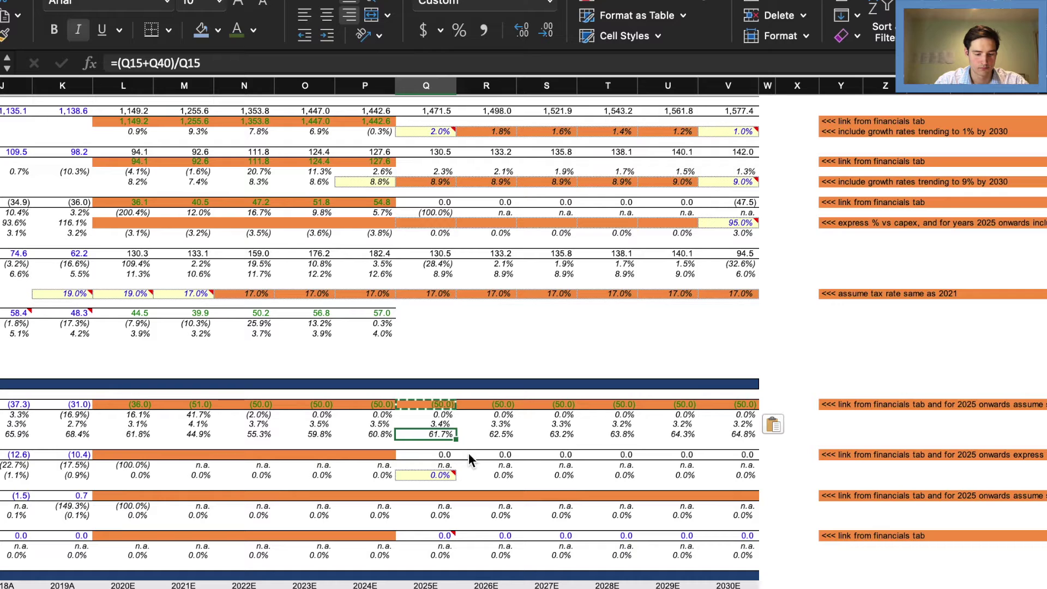
- Examine the depreciation and amortisation % capex row and the assumption note beside it
scroll(503, 442, left, 2)
scroll(503, 443, up, 1)
key(Escape)
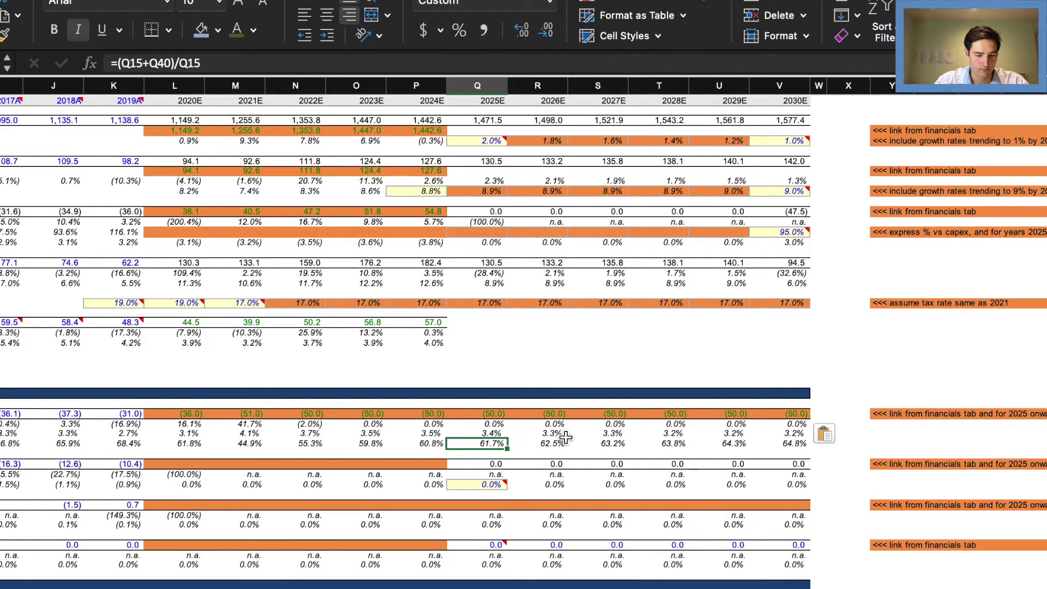
scroll(459, 339, up, 3)
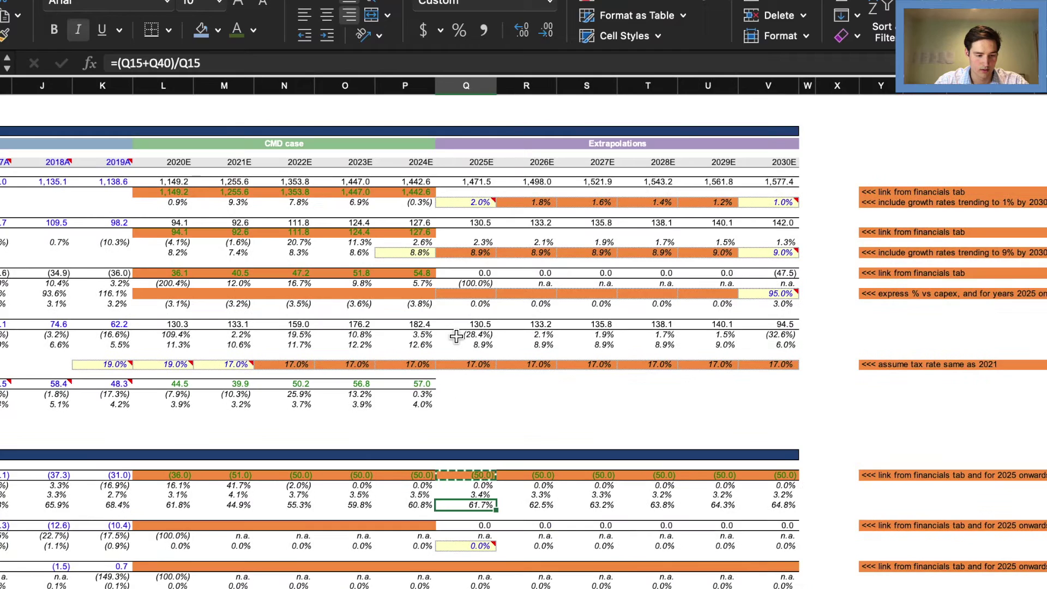
scroll(460, 340, left, 5)
scroll(457, 337, left, 2)
scroll(457, 337, up, 1)
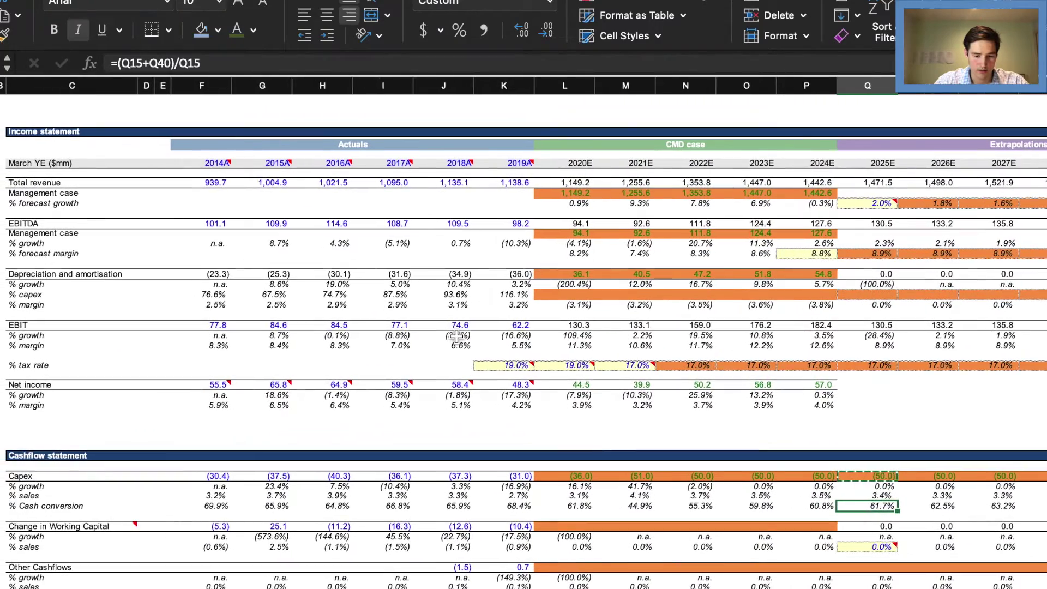
scroll(457, 337, right, 2)
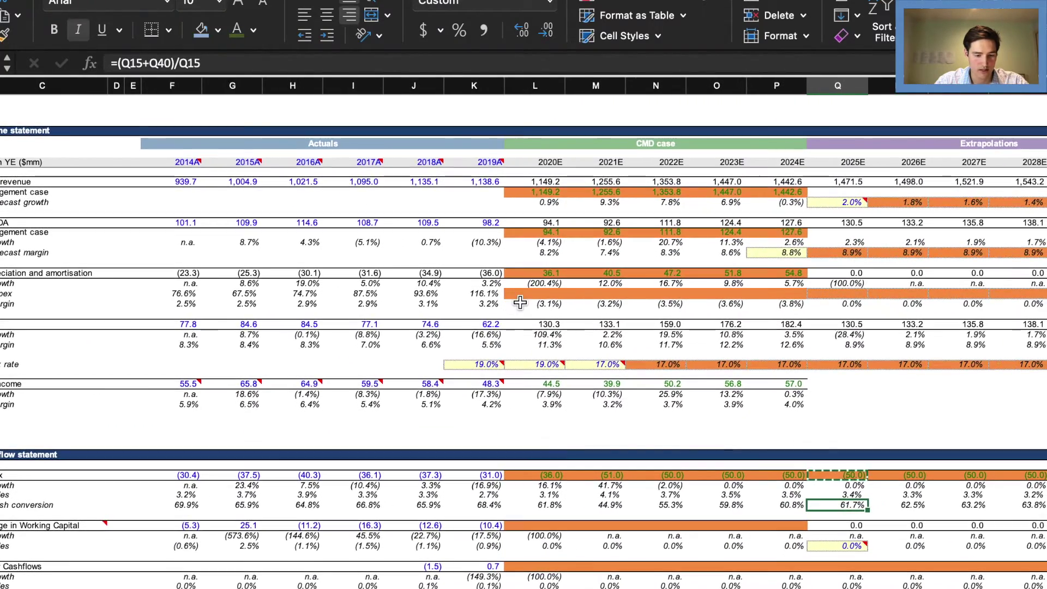
click(524, 298)
scroll(581, 309, right, 6)
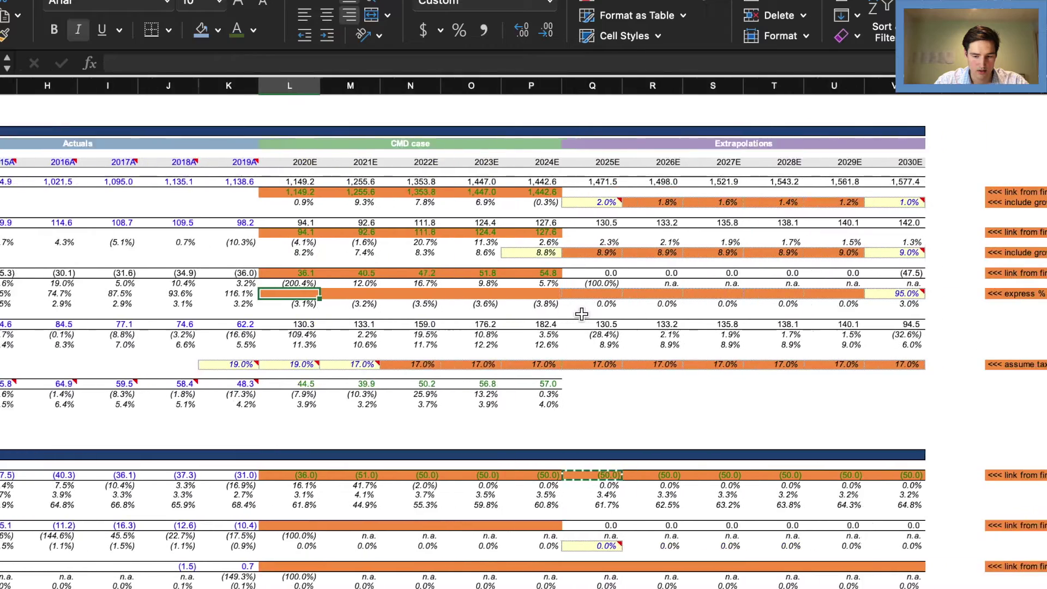
scroll(581, 314, right, 3)
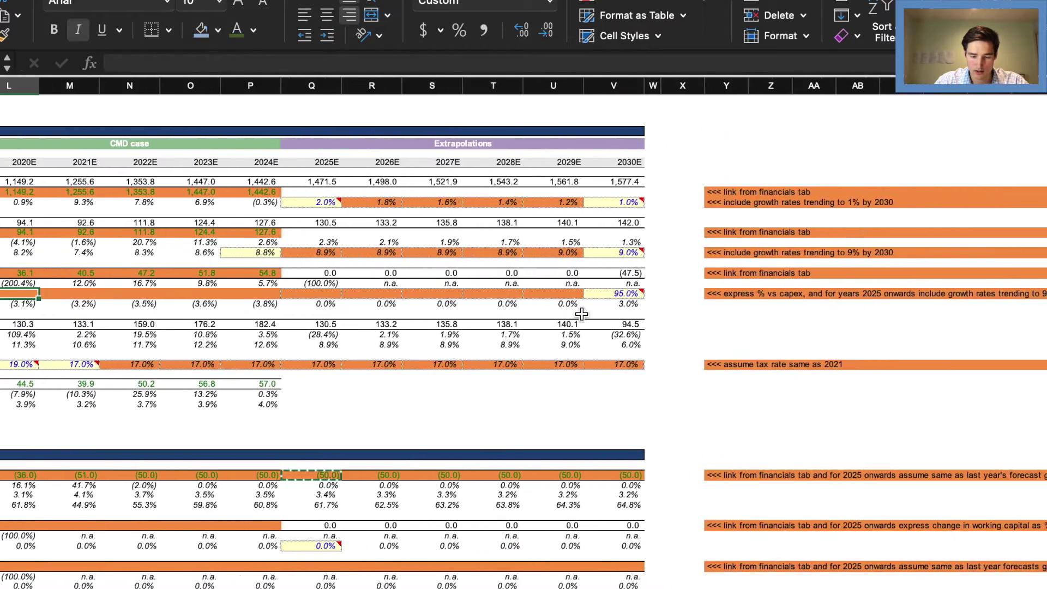
scroll(582, 314, right, 1)
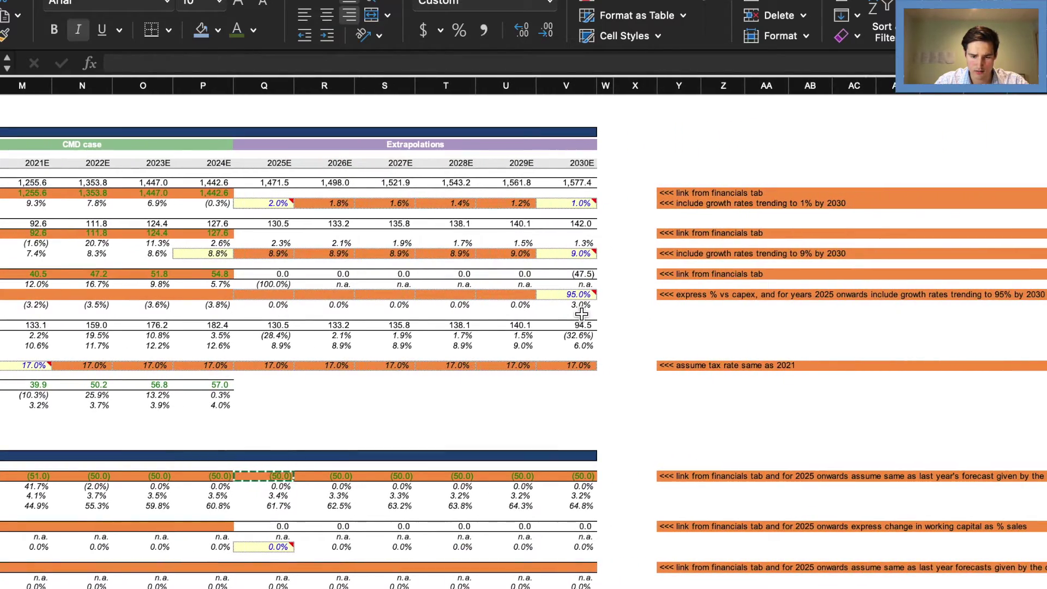
scroll(581, 314, left, 1)
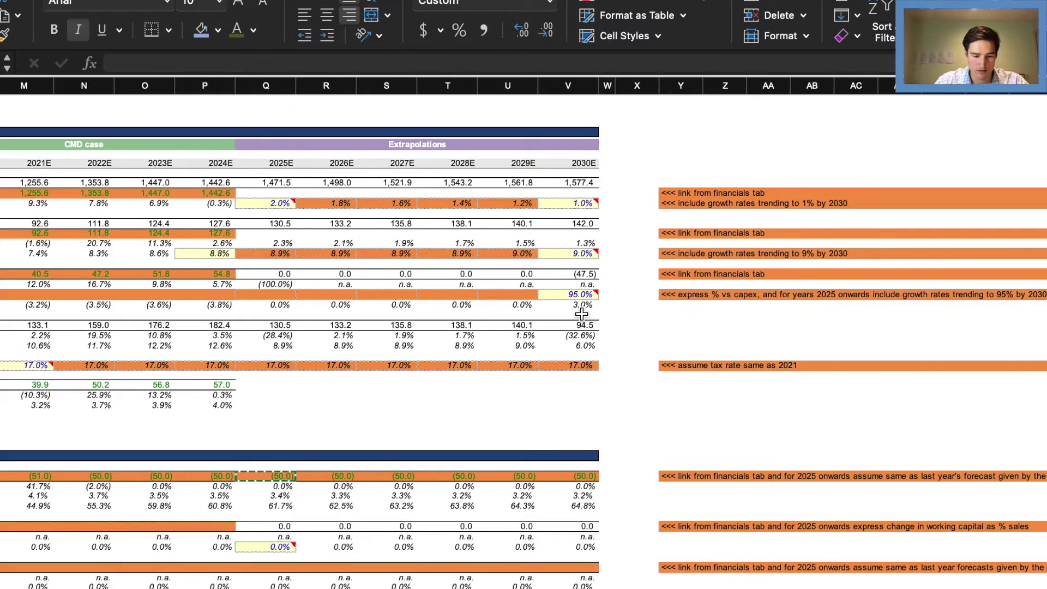
scroll(581, 315, left, 6)
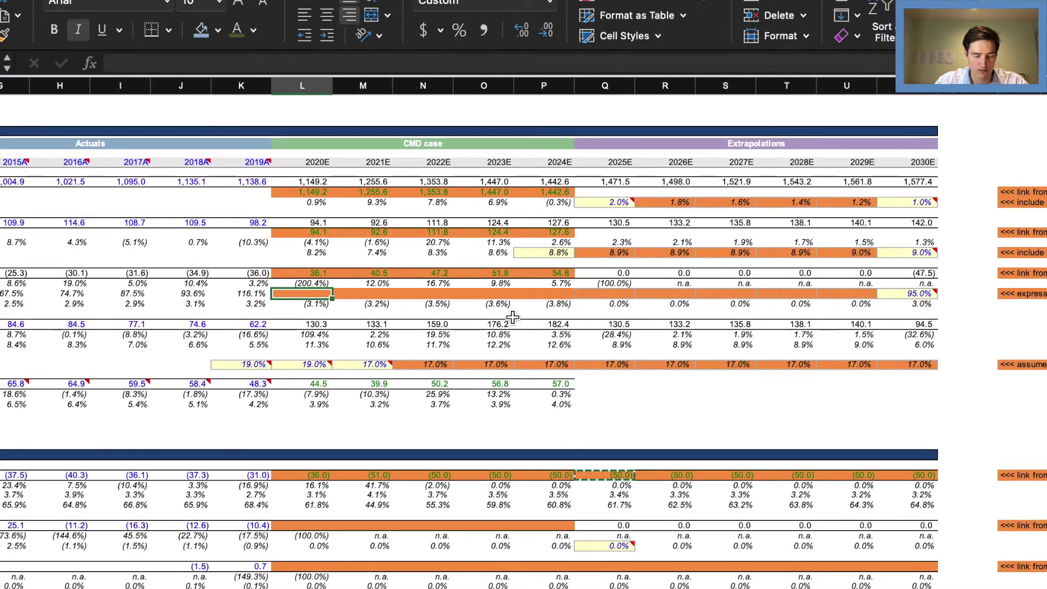
scroll(512, 317, left, 3)
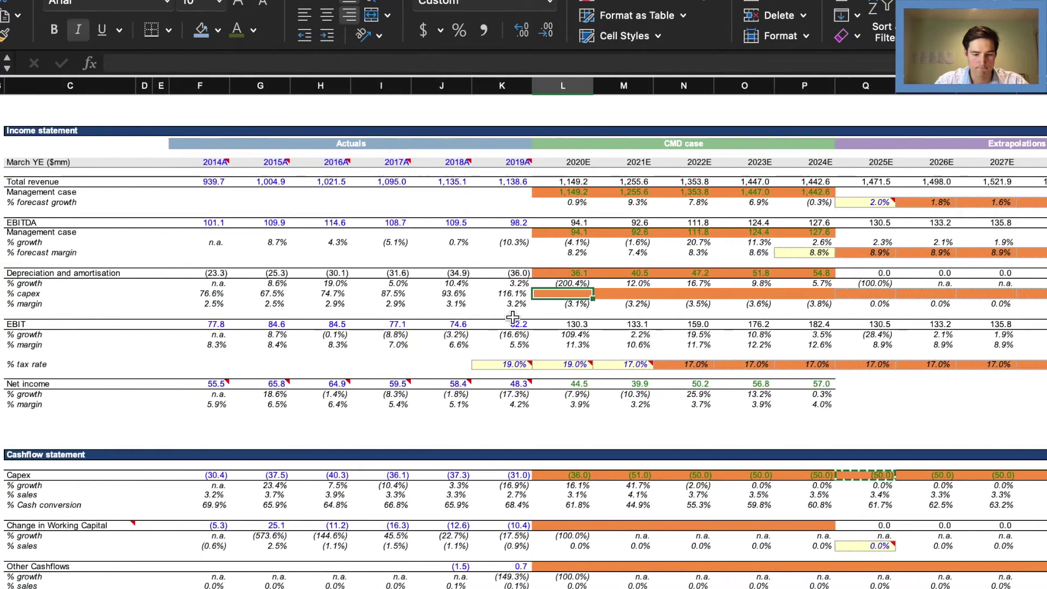
scroll(640, 357, right, 1)
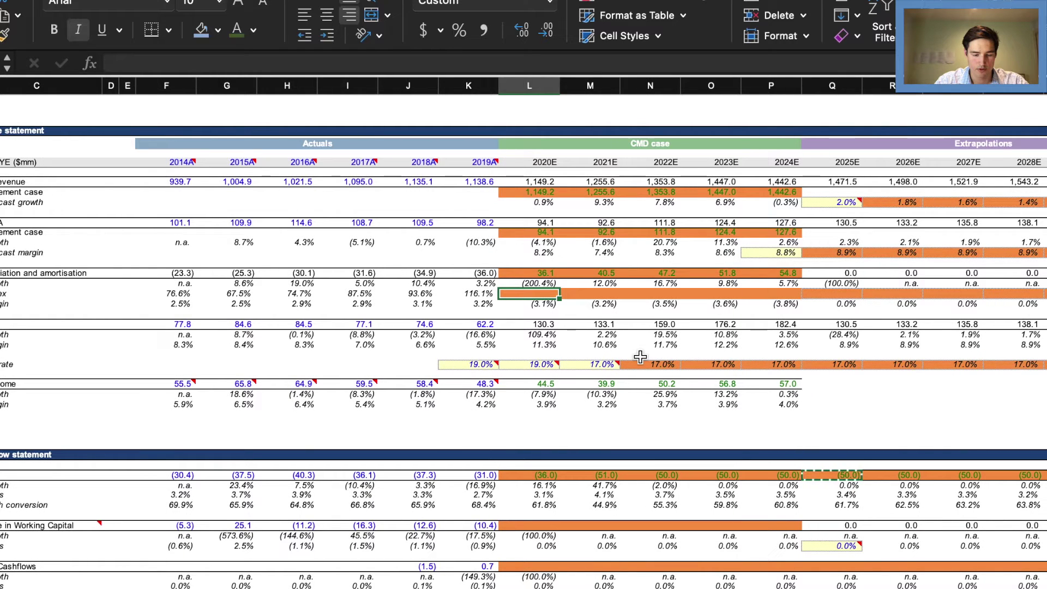
- Enter =L20/L40 as the 2020E % capex, dividing depreciation and amortisation by Capex
text(=)
key(Up)
key(Up)
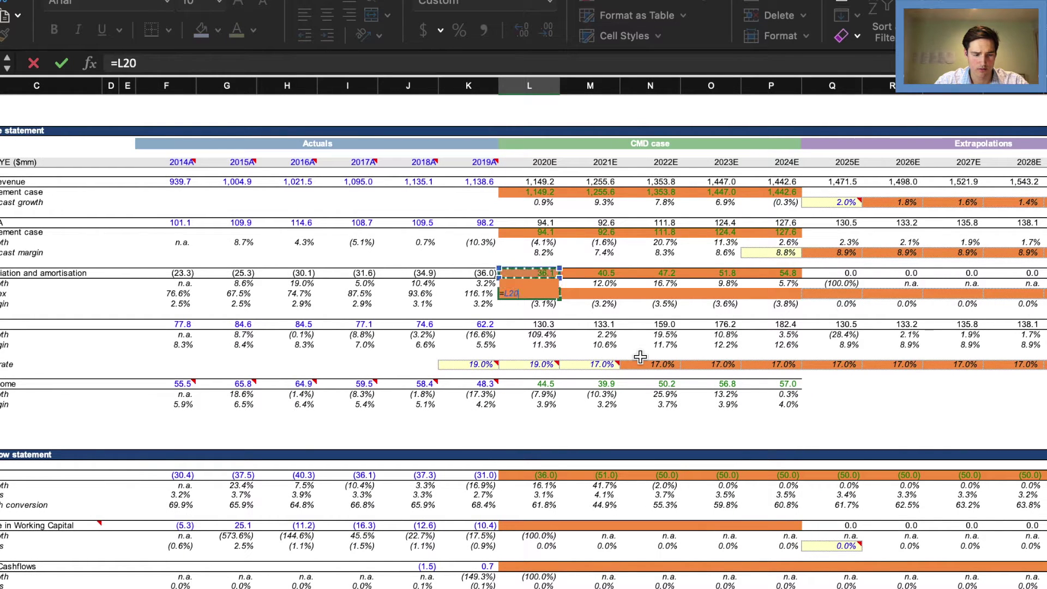
text(/)
key(Down)
key(Down)
key(Down)
key(Down)
key(Down)
key(Down)
key(Down)
key(Down)
key(Down)
key(Down)
key(Down)
key(Down)
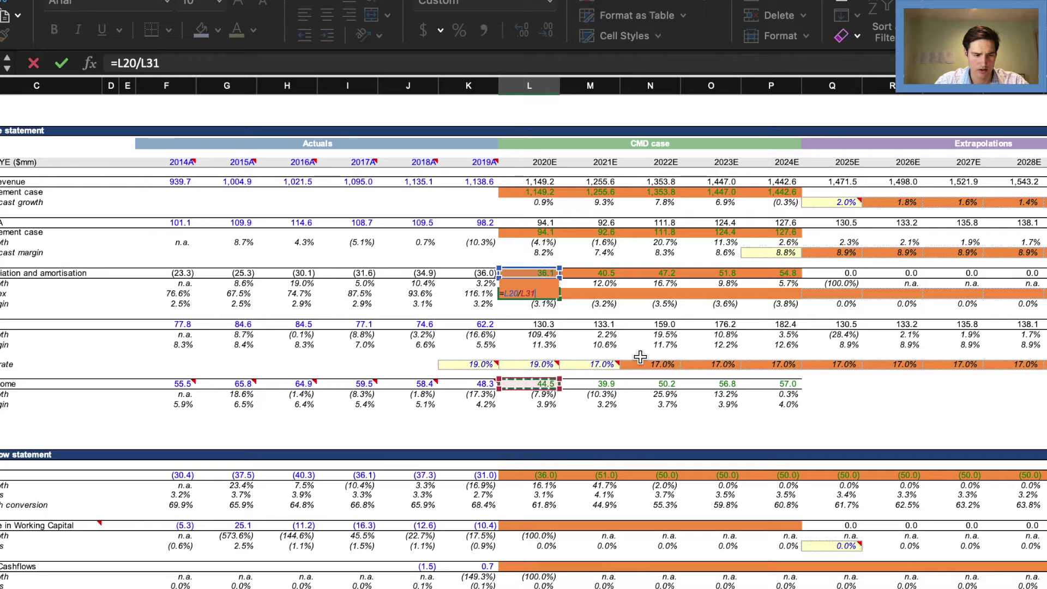
key(Down)
key(Down)
key(Down)
key(Down)
key(Down)
key(Down)
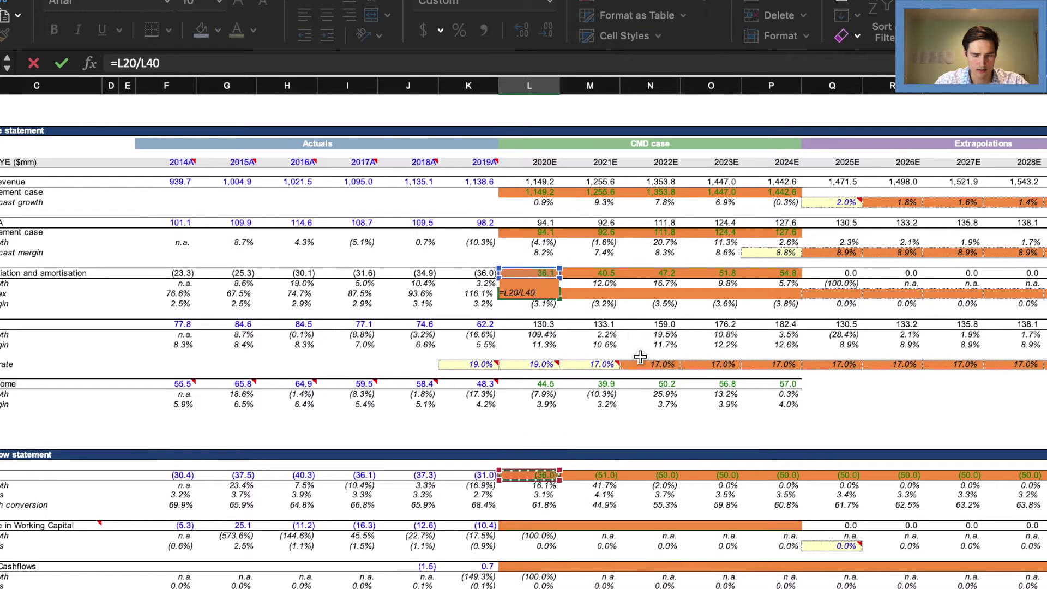
key(Return)
key(Up)
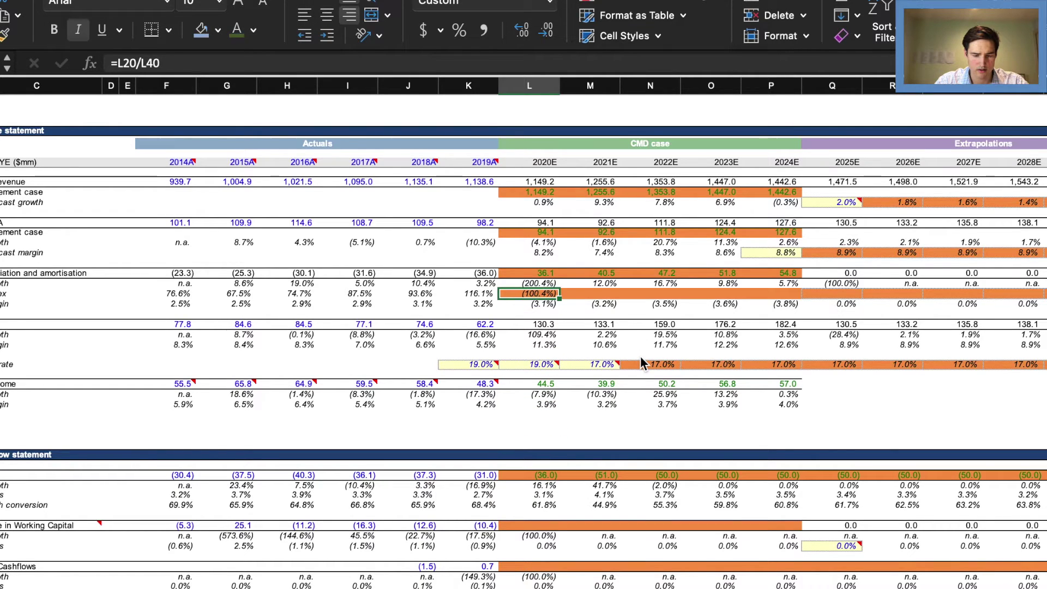
- Inspect the 2019A % capex formula to compare it with the 2020E one
key(Left)
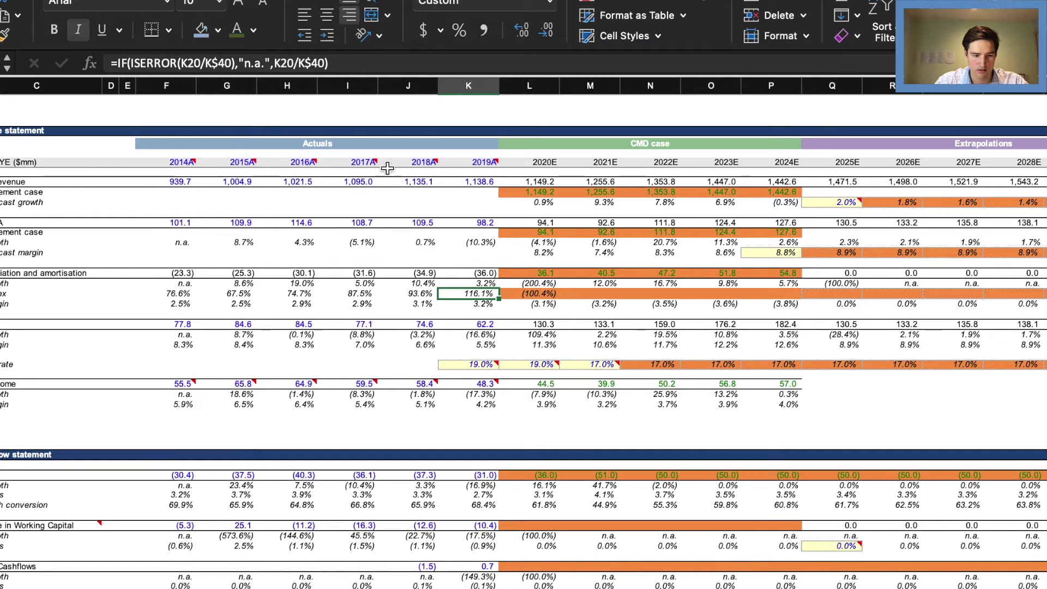
click(232, 63)
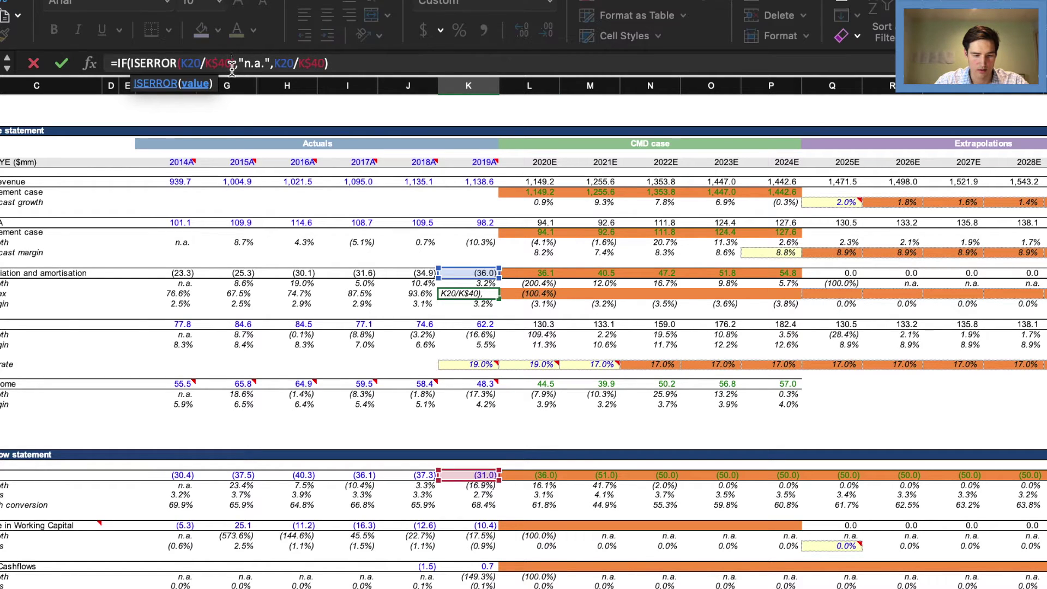
key(Escape)
key(Right)
key(Right)
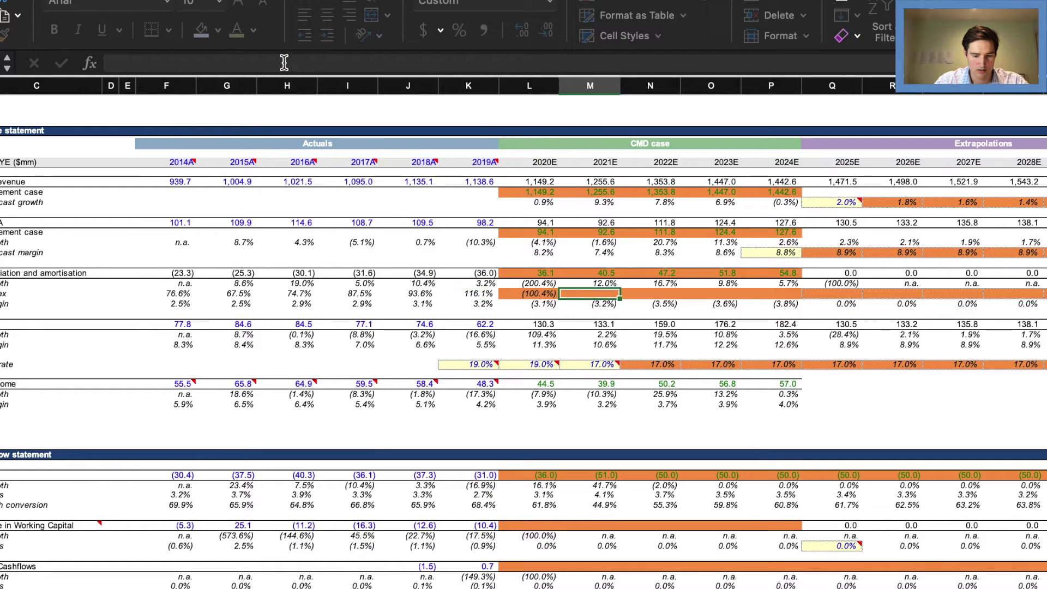
- Copy the 2020E % capex formula across 2021E to 2024E
key(Left)
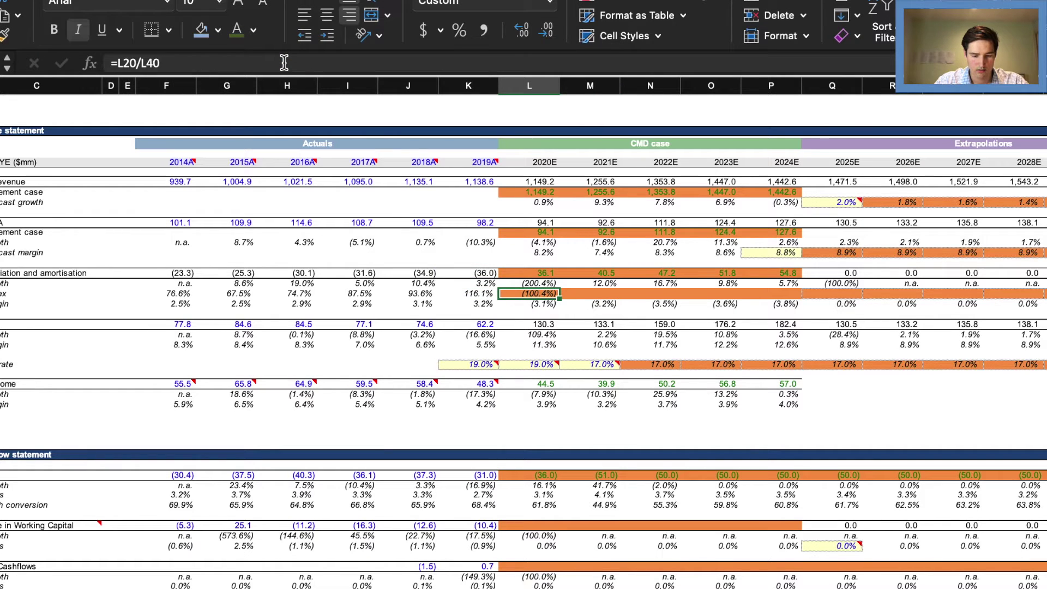
key(super+c)
key(Right)
key(shift+Right)
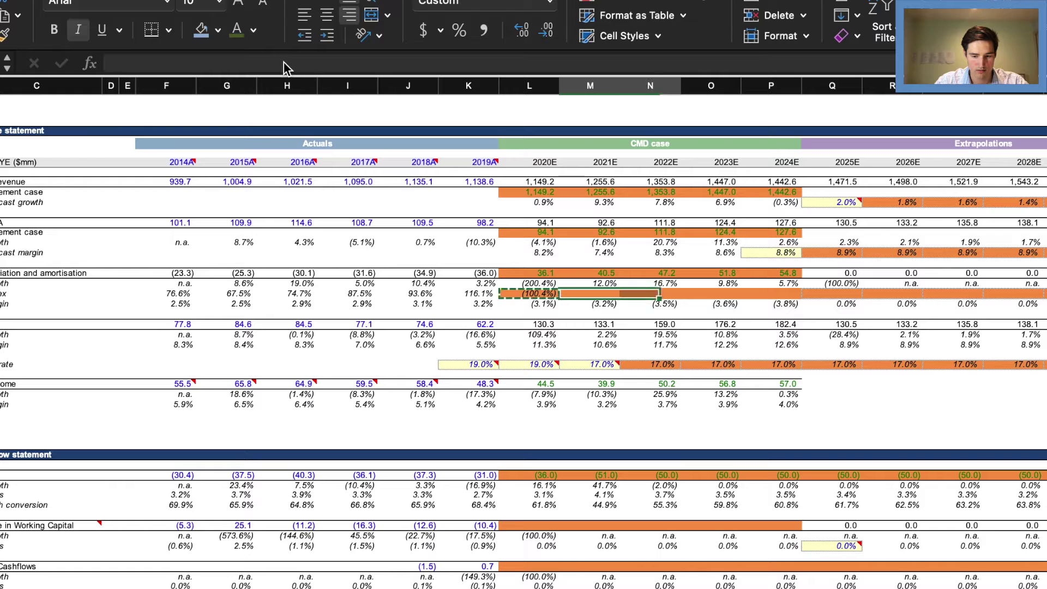
key(shift+Right)
key(shift+Right)
key(super+v)
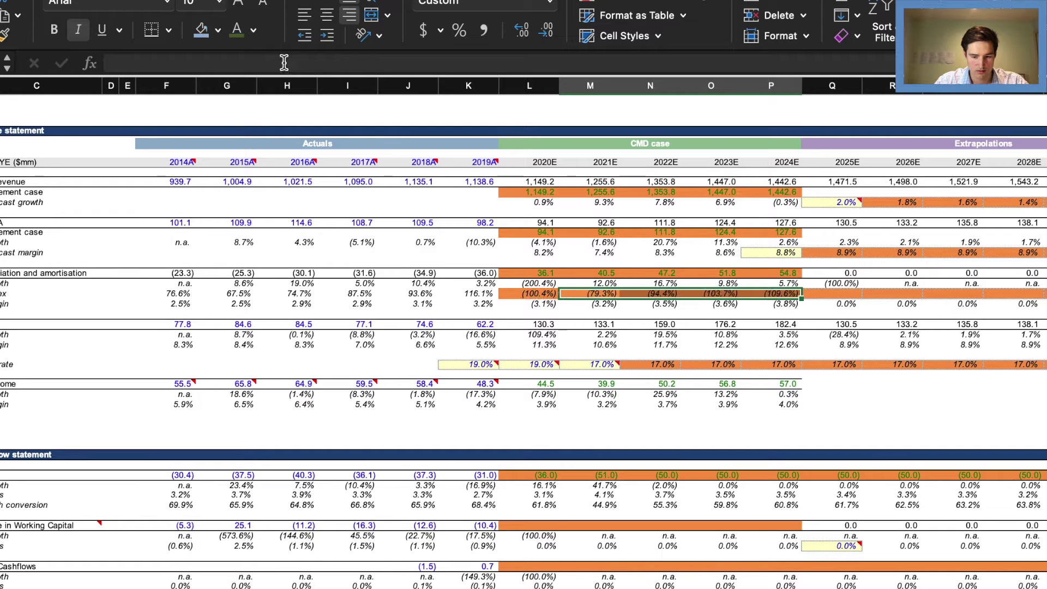
- Enter =AVERAGE(P22,R22) as the 2025E % capex to start the trend towards the 2030E assumption
key(super+Right)
key(Right)
key(Right)
key(Right)
key(Right)
key(Right)
key(Right)
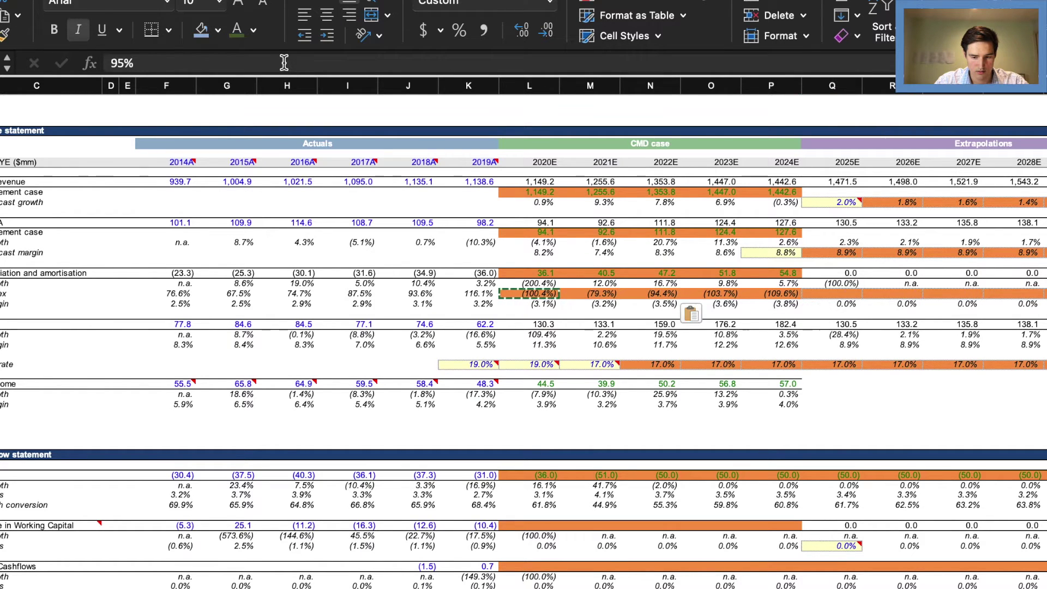
key(Left)
key(Left)
key(Left)
key(Left)
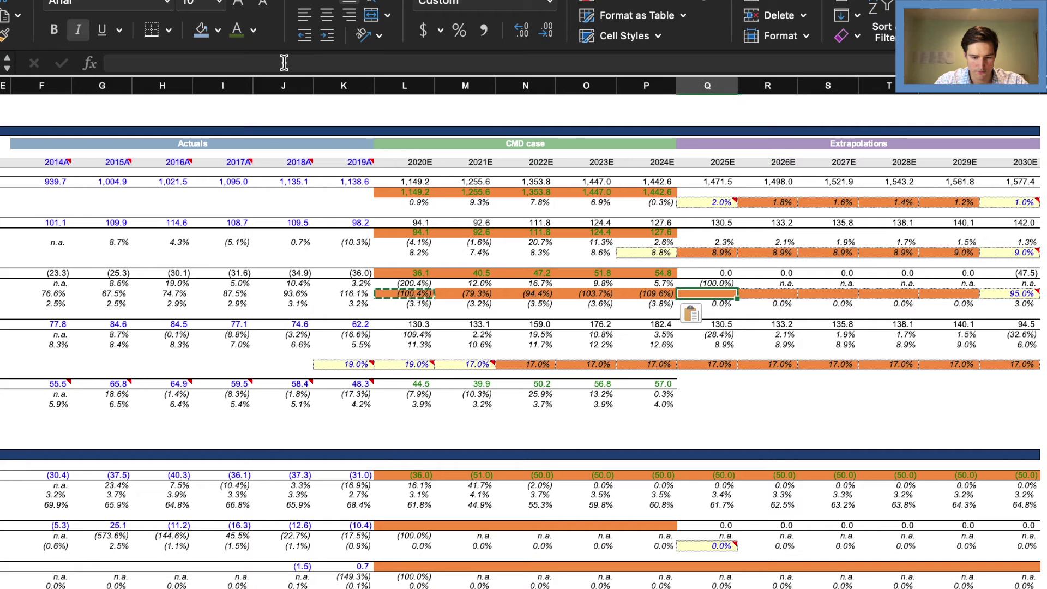
text(=average()
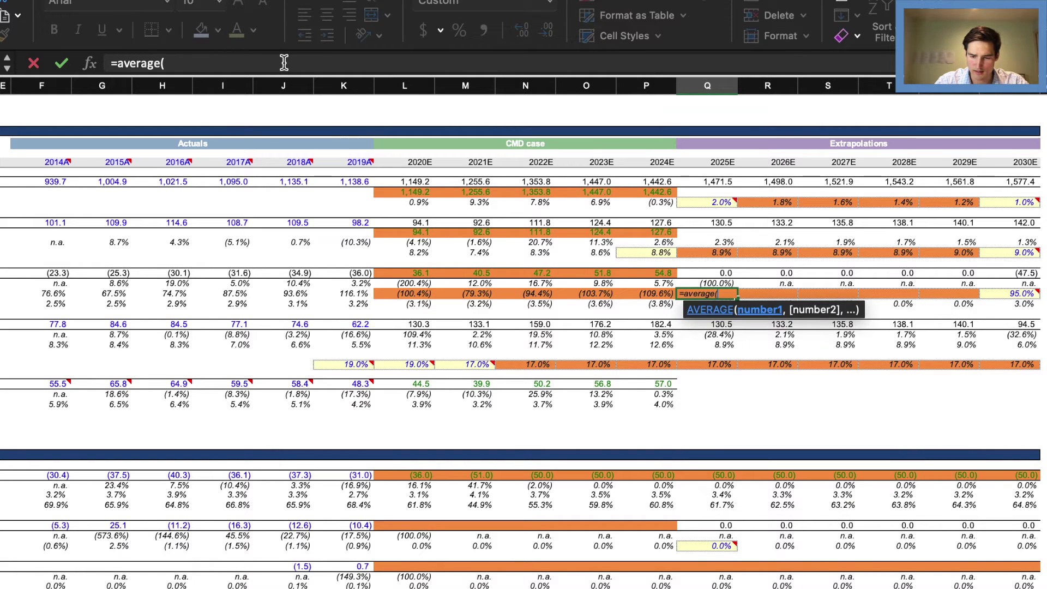
key(Left)
text(,)
key(Right)
text())
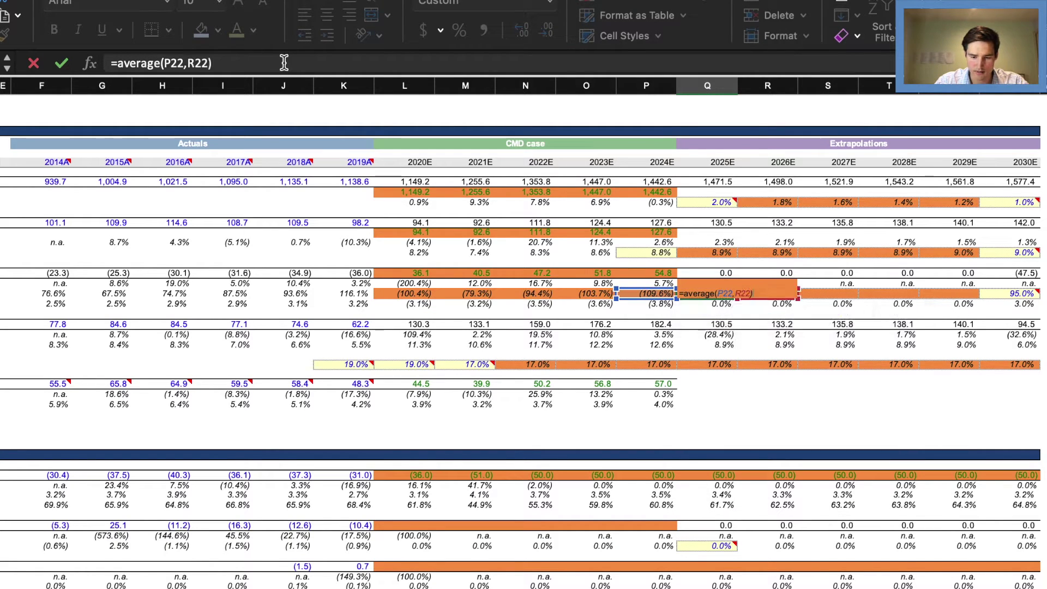
key(Return)
key(Up)
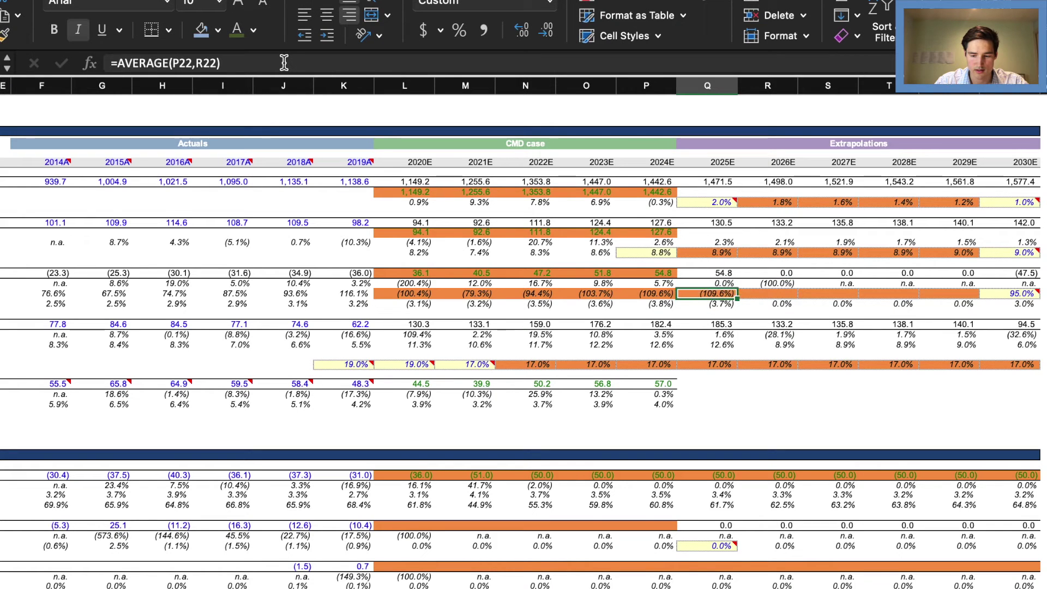
- Copy the 2025E % capex average formula across 2026E to 2029E and check the resulting trend
key(super+c)
key(Right)
key(shift+Right)
key(shift+Right)
key(shift+Right)
key(super+v)
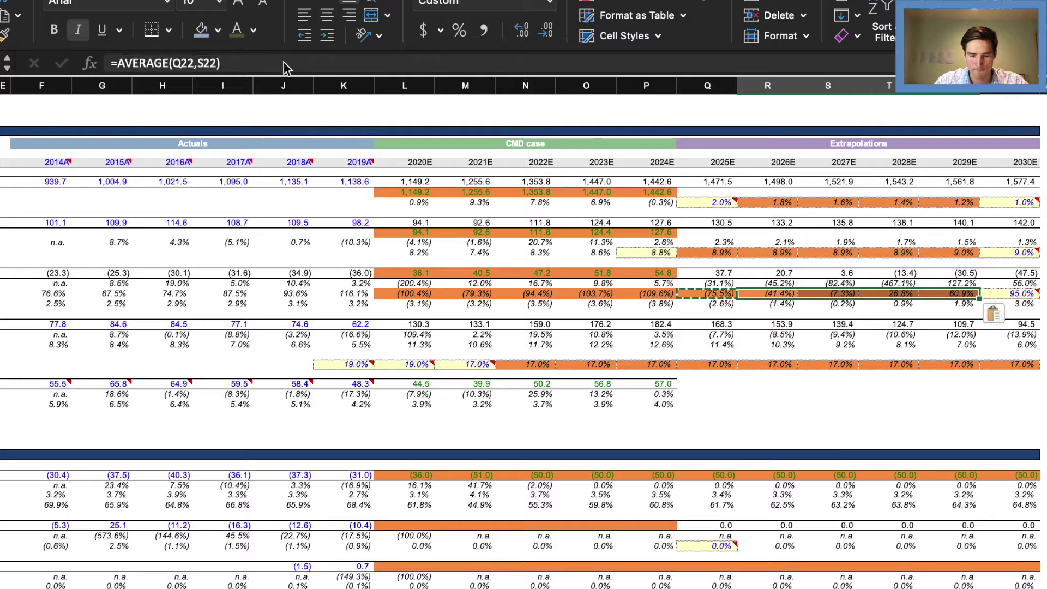
scroll(778, 401, right, 3)
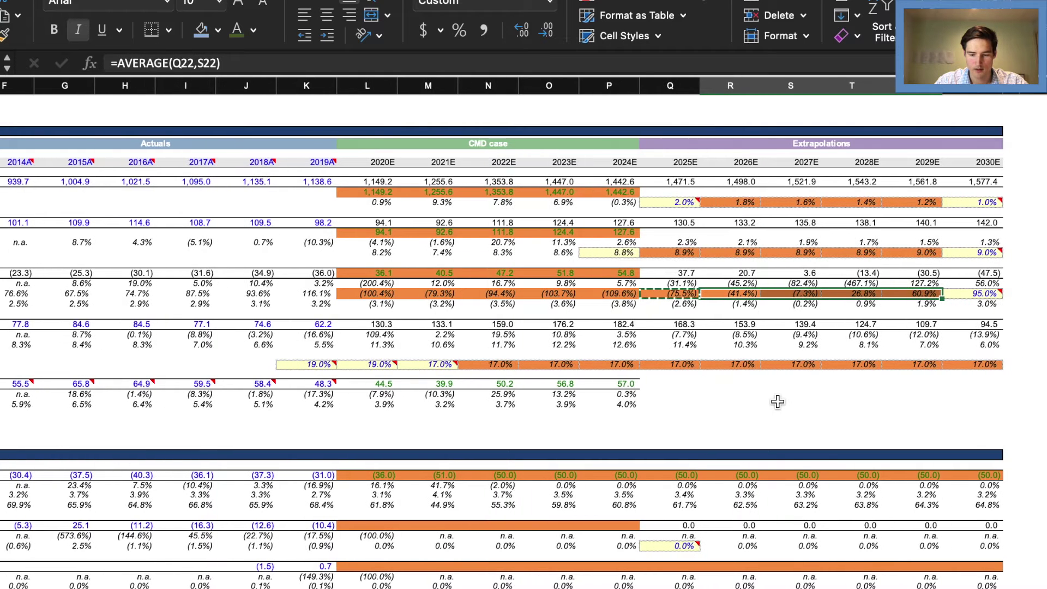
key(Left)
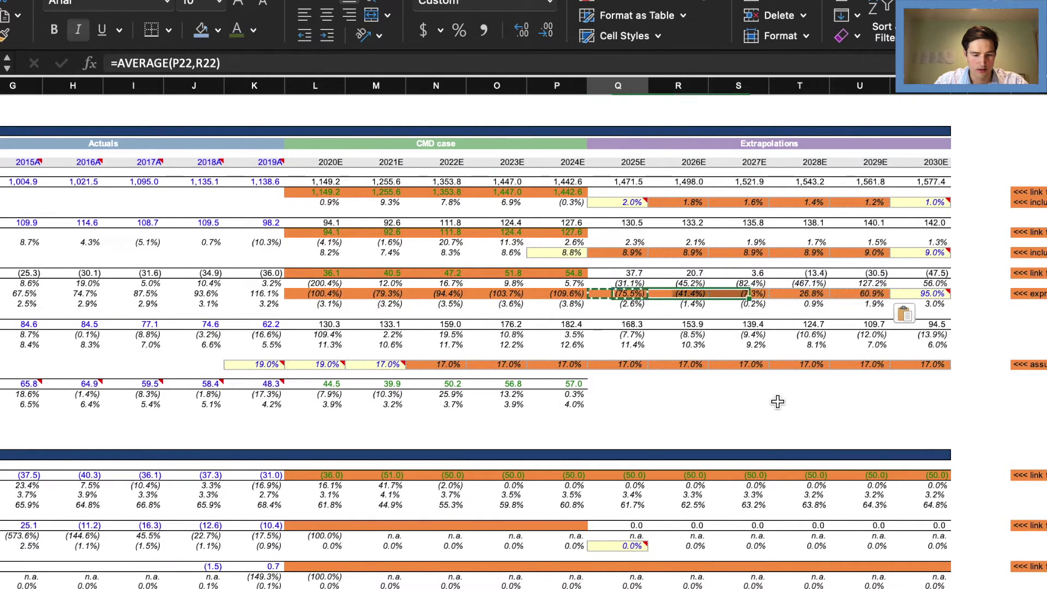
key(Left)
key(Right)
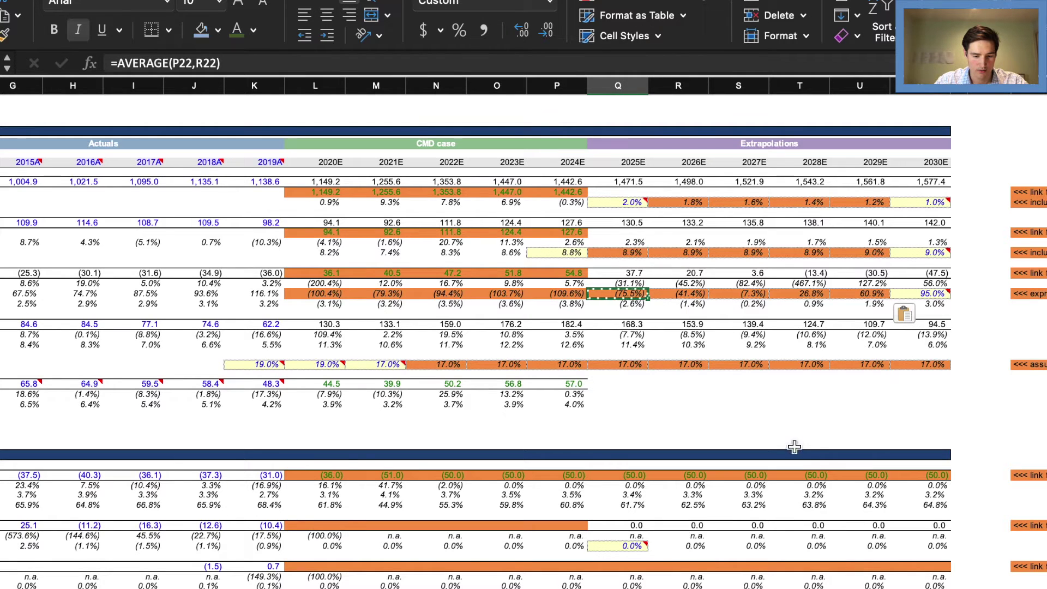
- Reverse the sign of the 2020E depreciation and amortisation link, making it =-('Company fin forecasts'!B18+'Company fin forecasts'!B19)
scroll(694, 376, left, 4)
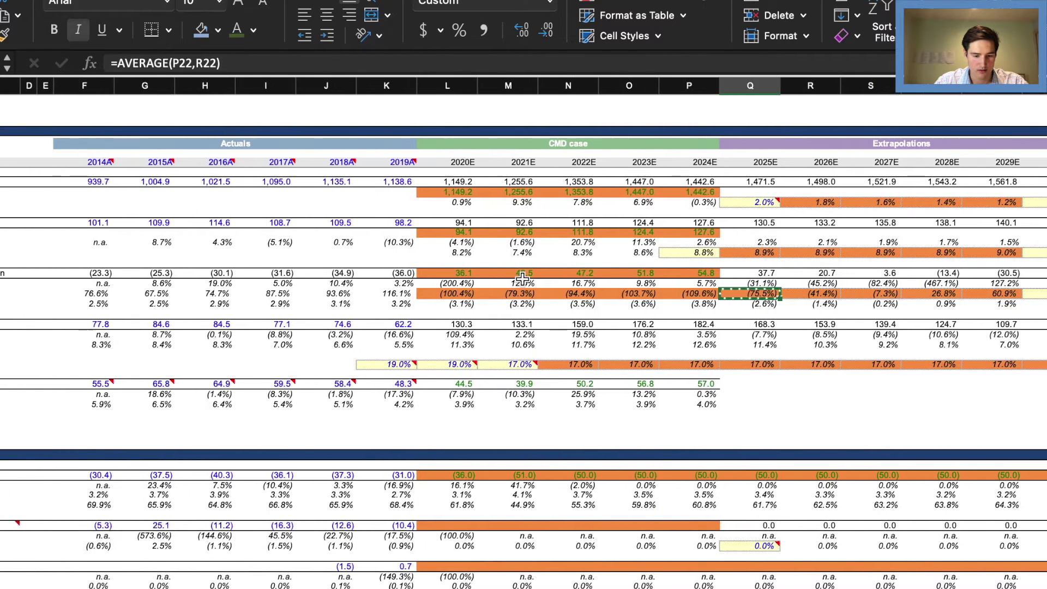
click(443, 274)
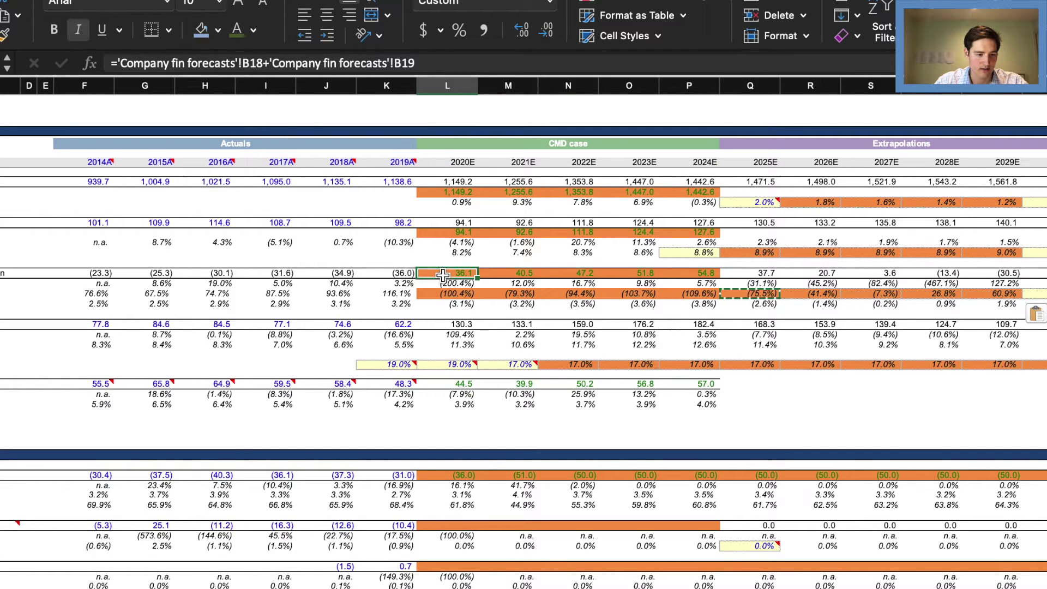
click(119, 63)
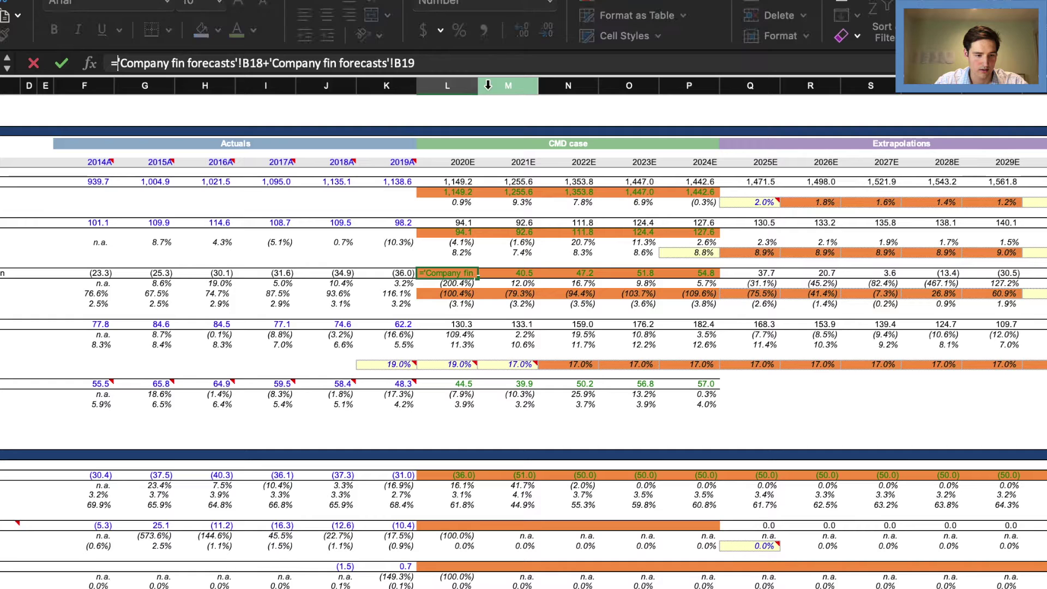
text(()
key(Right)
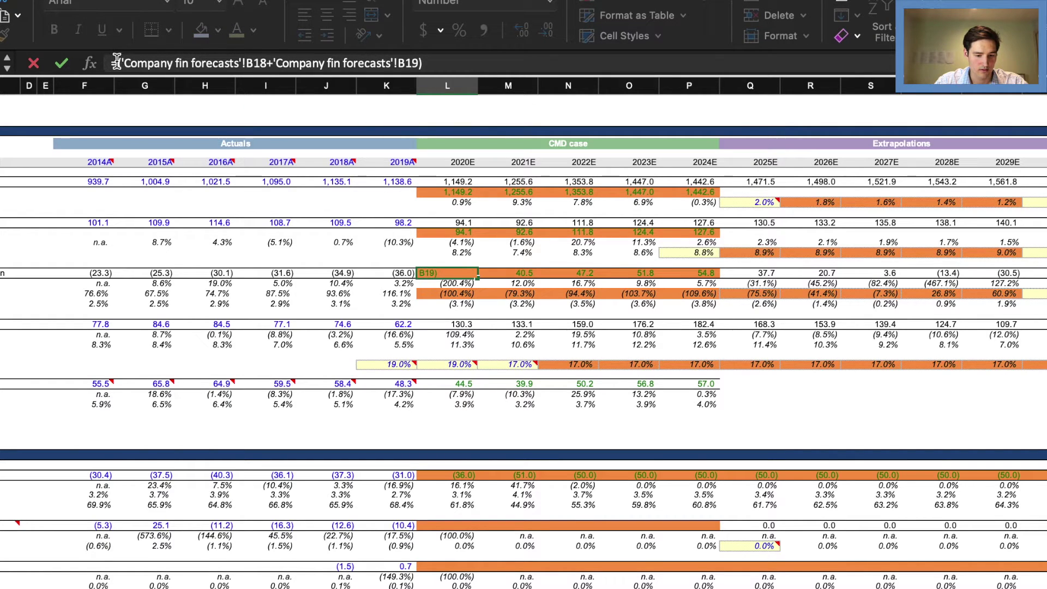
text(-)
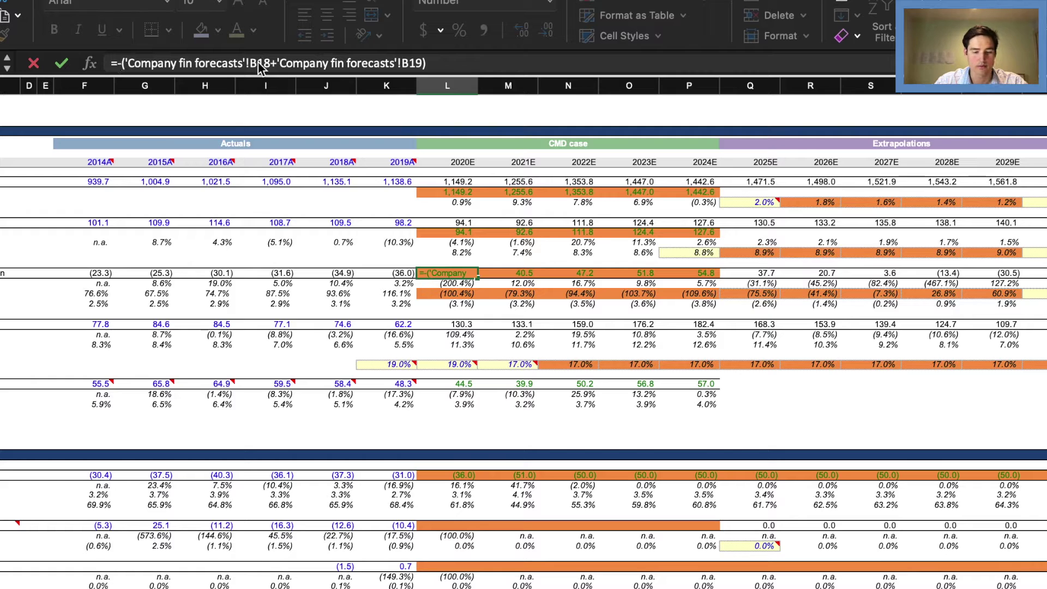
key(Return)
- Copy the 2020E depreciation and amortisation formula across 2021E to 2024E
key(Up)
key(super+c)
key(Right)
key(shift+Right)
key(shift+Right)
key(shift+Right)
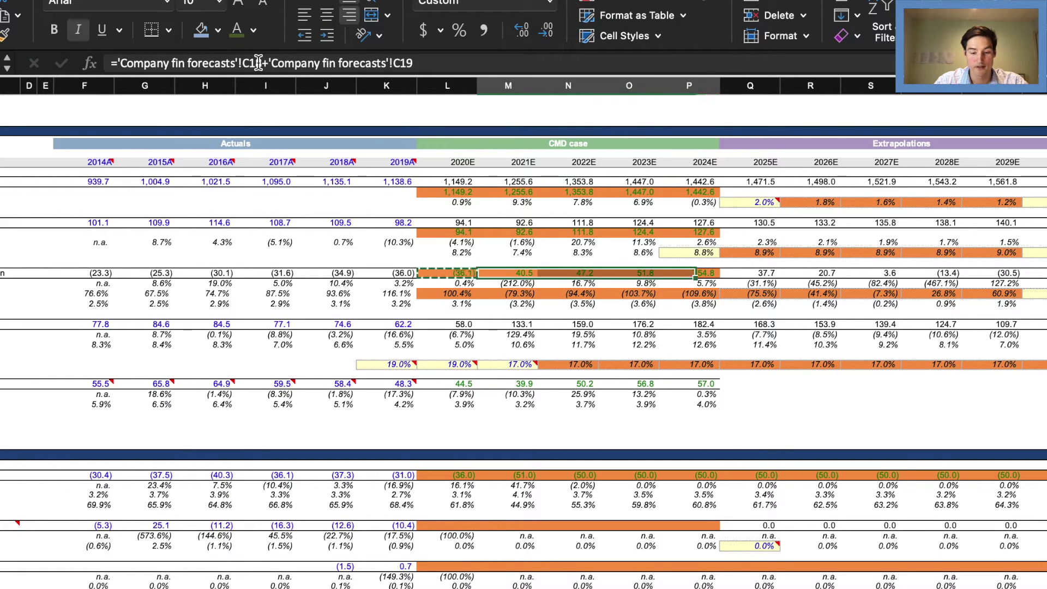
key(Return)
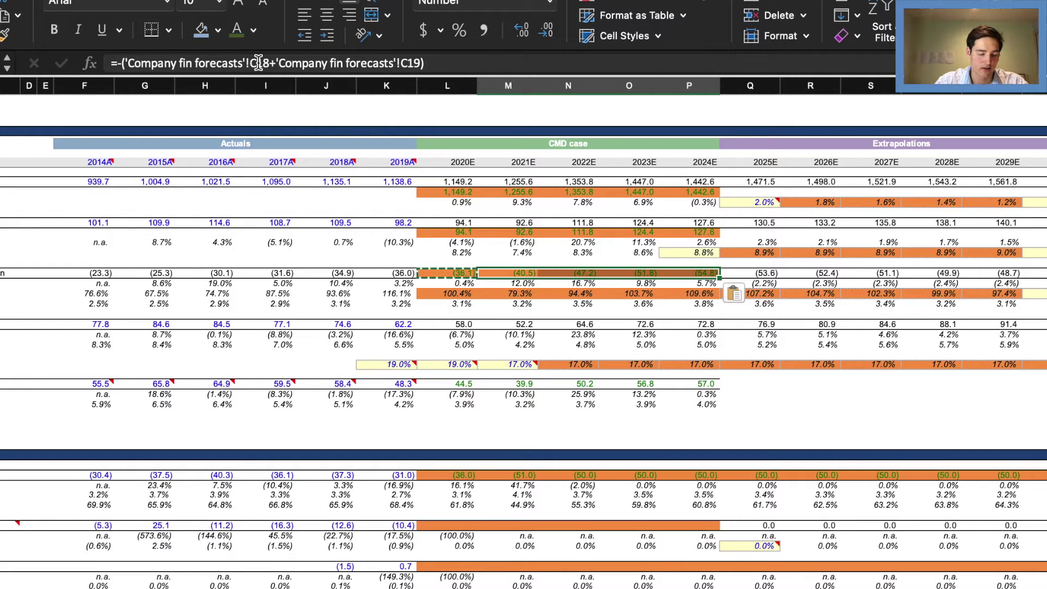
- Review the depreciation ratios, EBIT and tax rate rows below the corrected depreciation forecasts
key(Down)
key(Down)
key(Down)
key(Left)
key(Up)
key(Down)
key(Down)
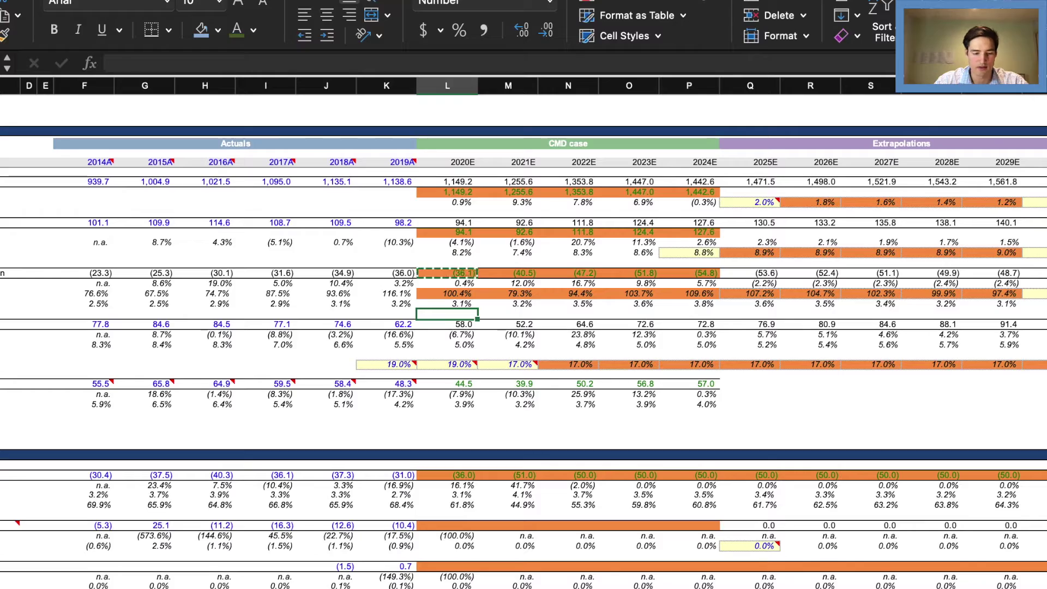
key(Down)
key(Down)
key(Down)
key(Down)
key(Down)
- Link the 2020E Change in Working Capital to the FY20 plan figure with ='Company fin forecasts'!B27
scroll(808, 215, down, 5)
scroll(807, 216, left, 2)
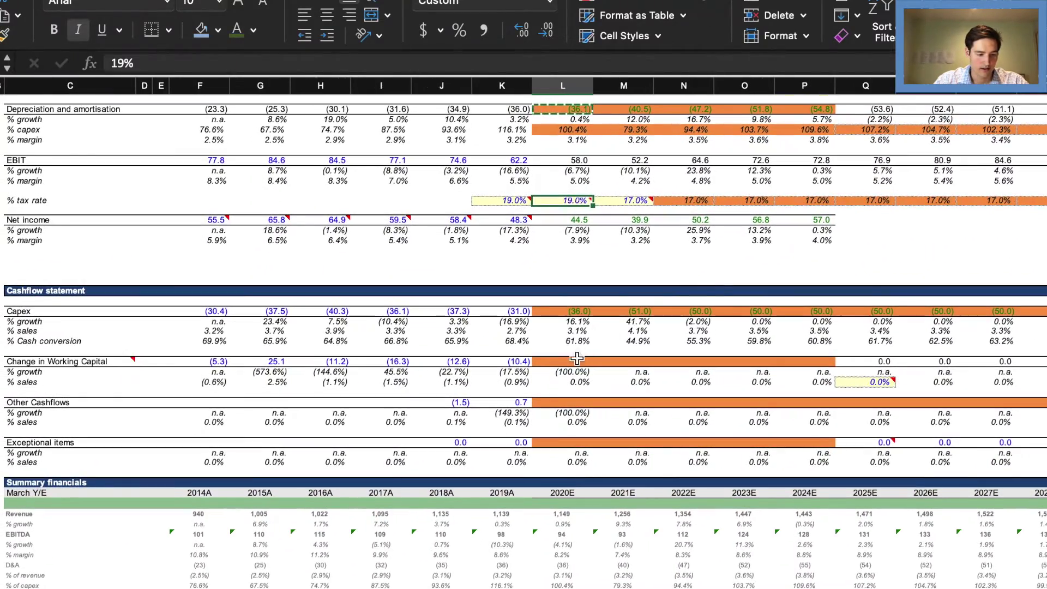
click(577, 358)
text(=)
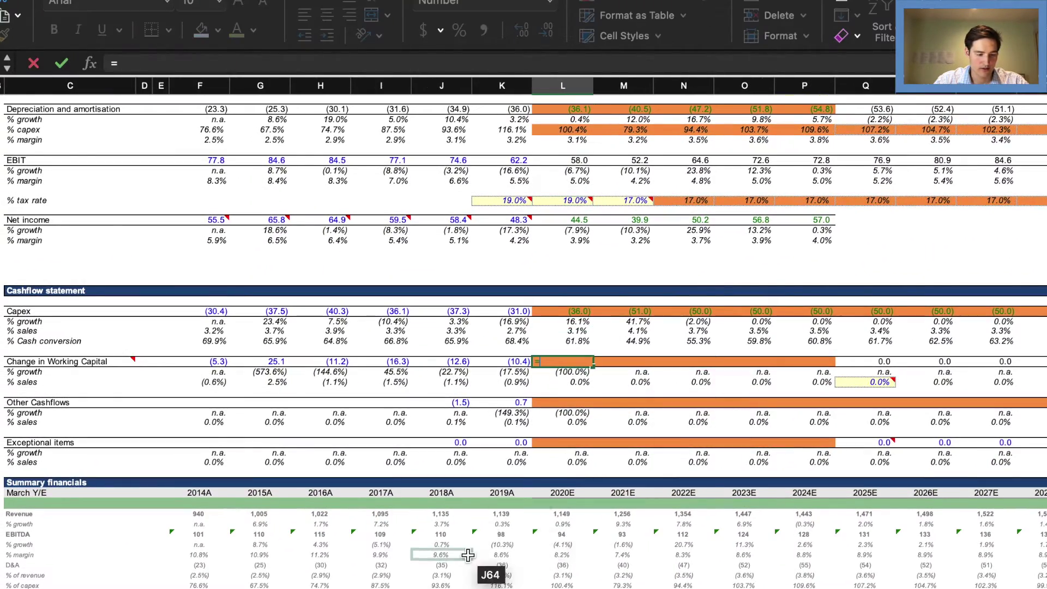
key(ctrl+Page_Down)
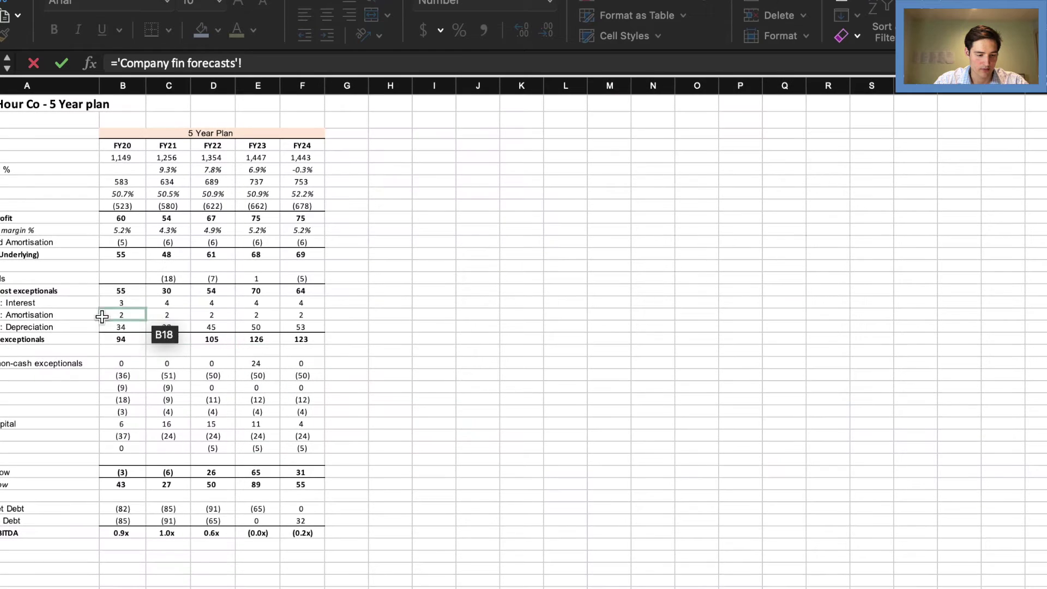
click(124, 427)
key(Return)
key(Up)
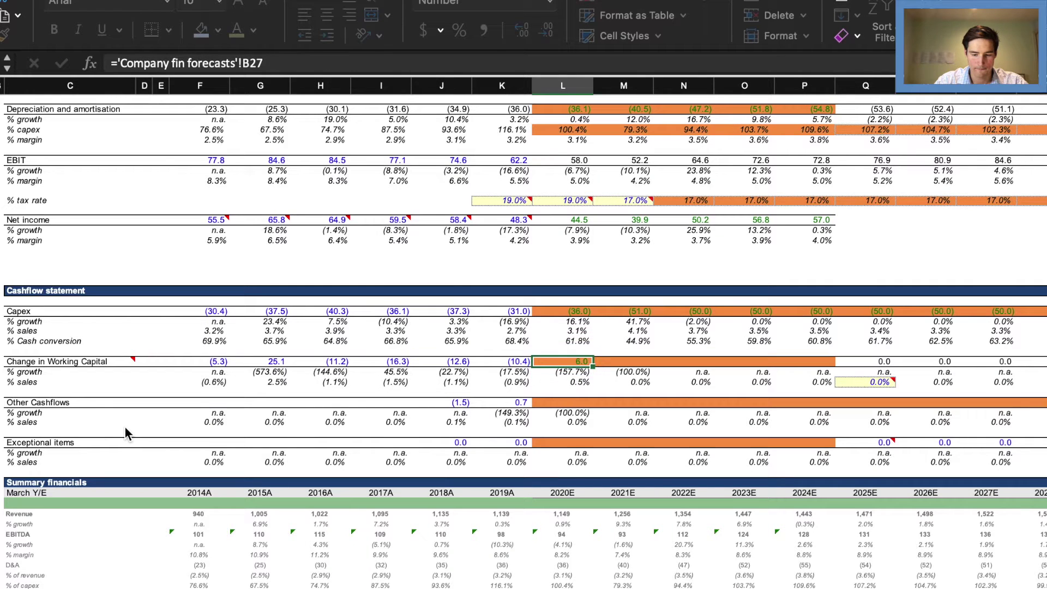
- Copy the 2020E Change in Working Capital link across 2021E to 2024E
key(super+c)
key(Right)
key(shift+Right)
key(shift+Right)
key(shift+Right)
key(shift+Right)
key(shift+Left)
key(super+v)
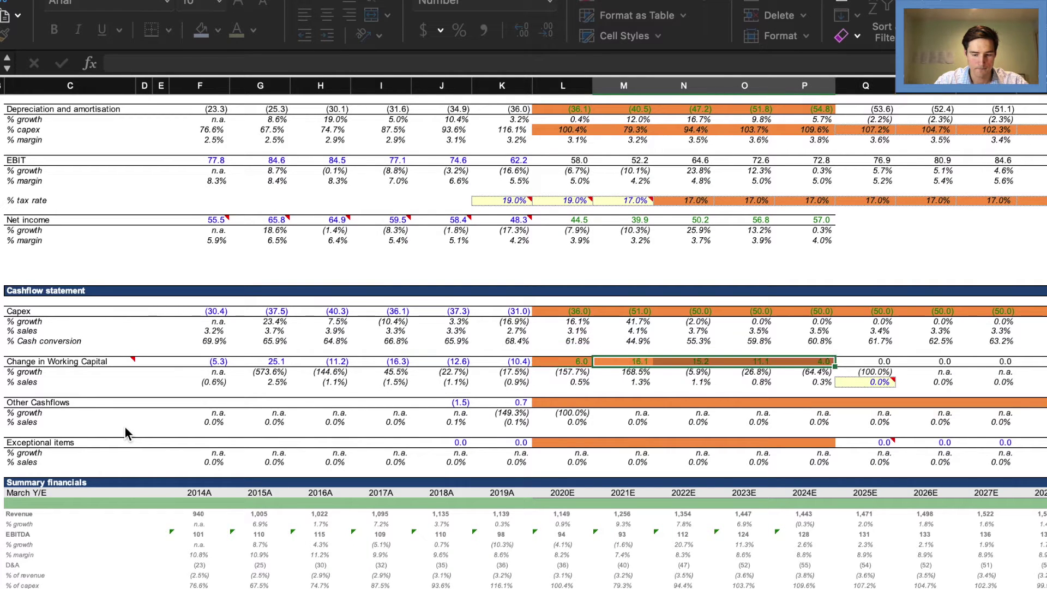
- Examine the 2025E working capital % sales assumption and read the instruction notes beside the cashflow rows
key(Down)
key(Right)
key(Right)
key(Right)
key(Right)
key(Down)
key(Right)
key(Left)
scroll(180, 540, right, 4)
scroll(445, 475, up, 2)
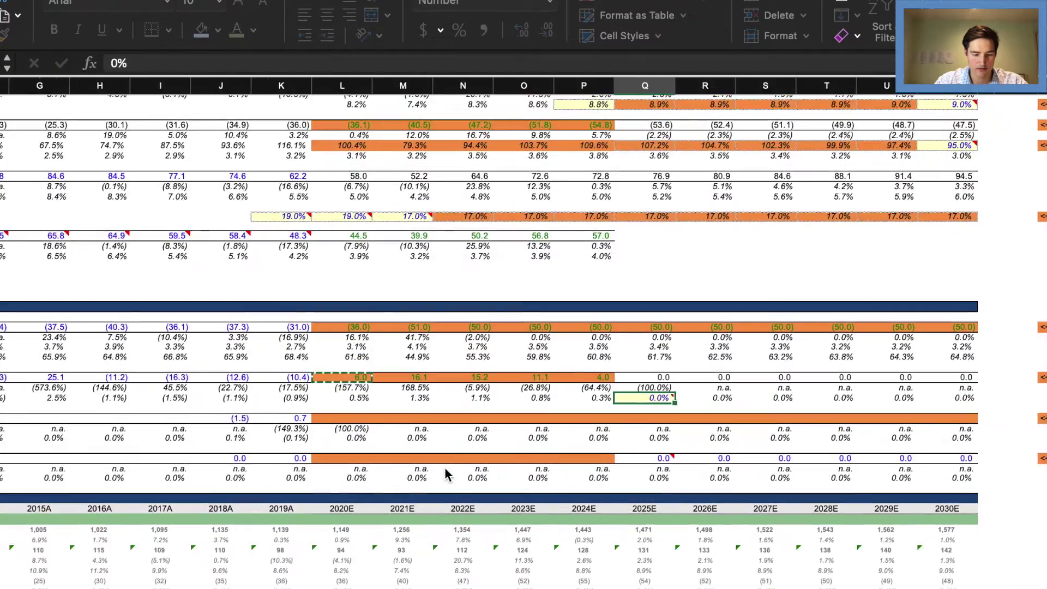
scroll(445, 474, down, 3)
scroll(445, 475, left, 2)
scroll(445, 475, right, 2)
scroll(445, 474, right, 7)
scroll(445, 474, up, 1)
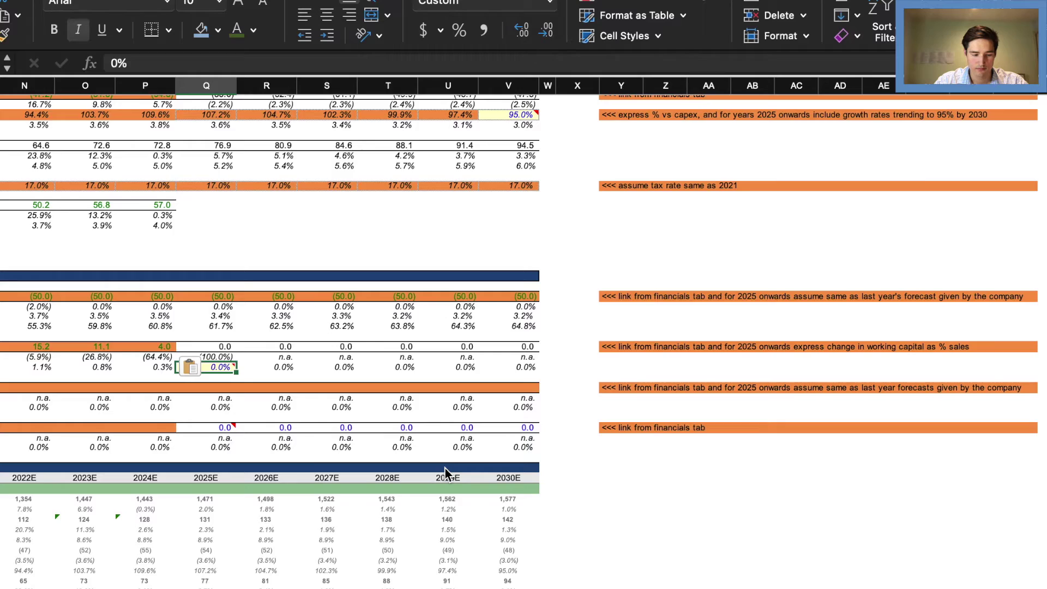
scroll(444, 466, left, 10)
scroll(444, 467, down, 1)
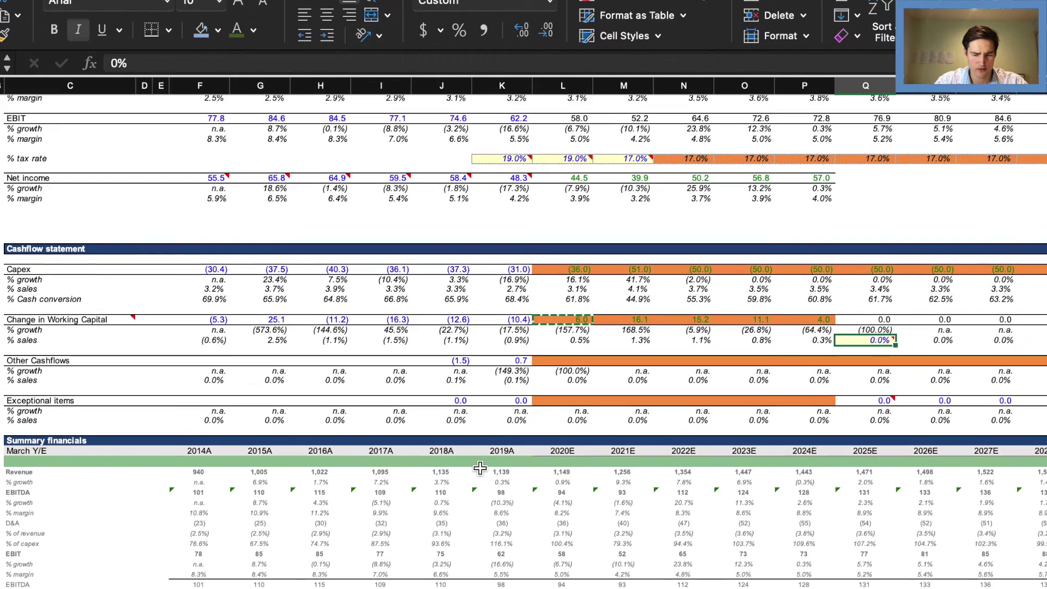
- Link the 2020E Other Cashflows to the FY20 plan figure in 'Company fin forecasts'!B29
key(Left)
key(Down)
key(Down)
key(Left)
key(Left)
key(Left)
key(Left)
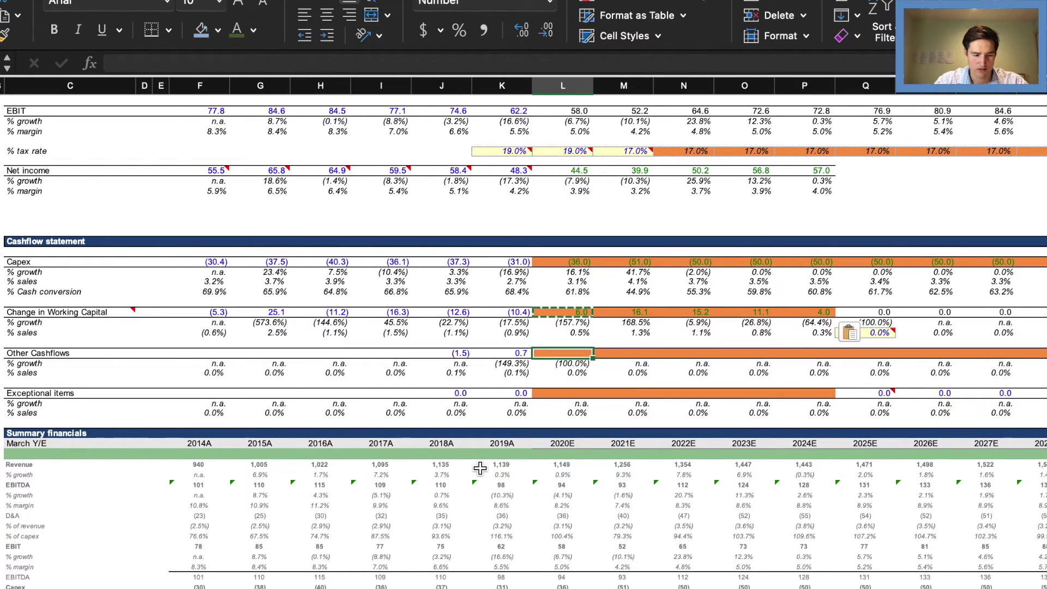
text(=)
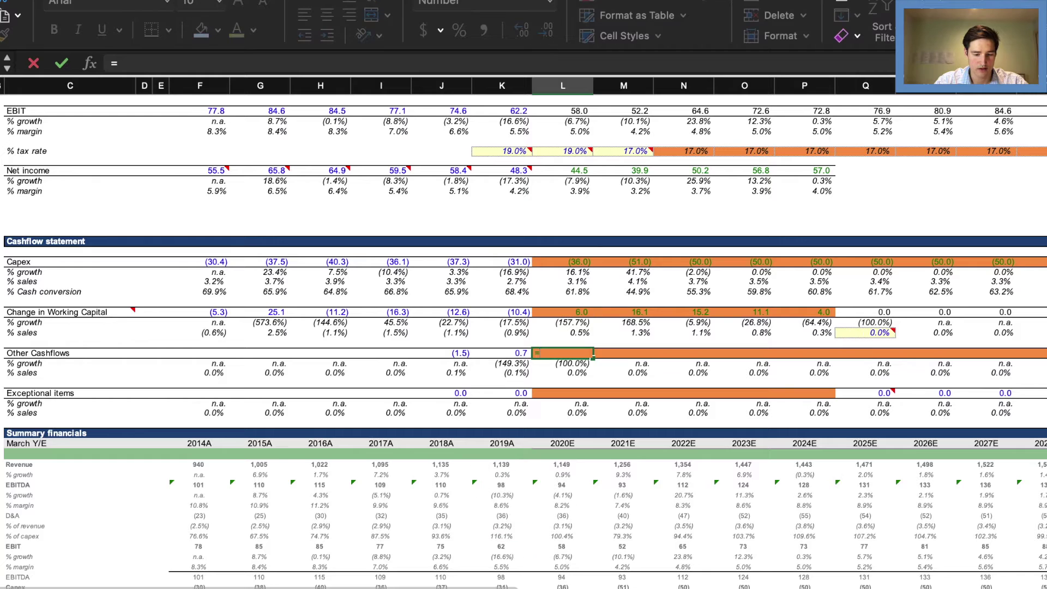
key(ctrl+Page_Down)
scroll(264, 391, down, 1)
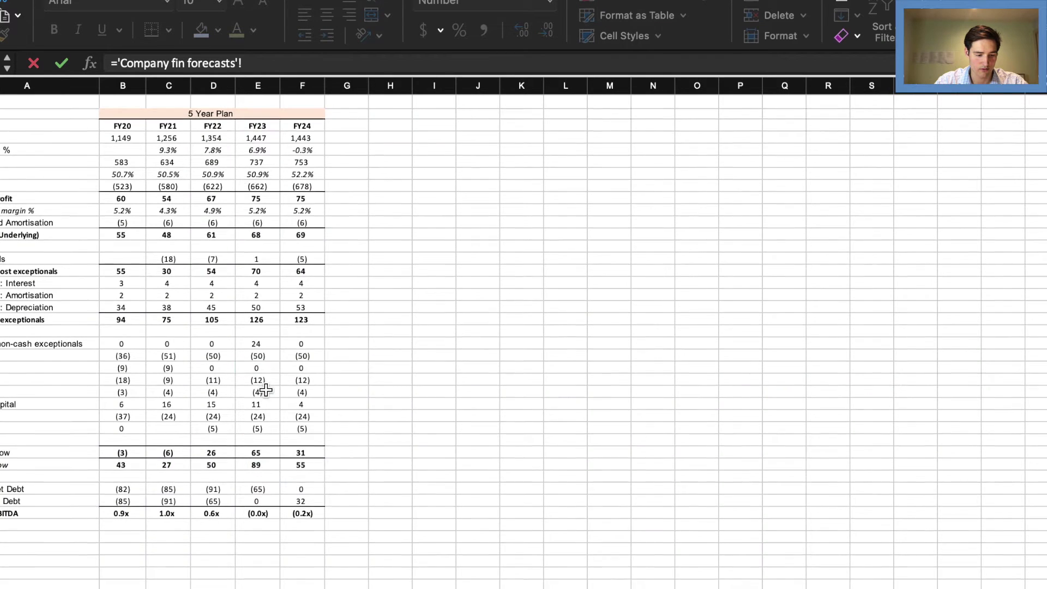
scroll(264, 390, up, 1)
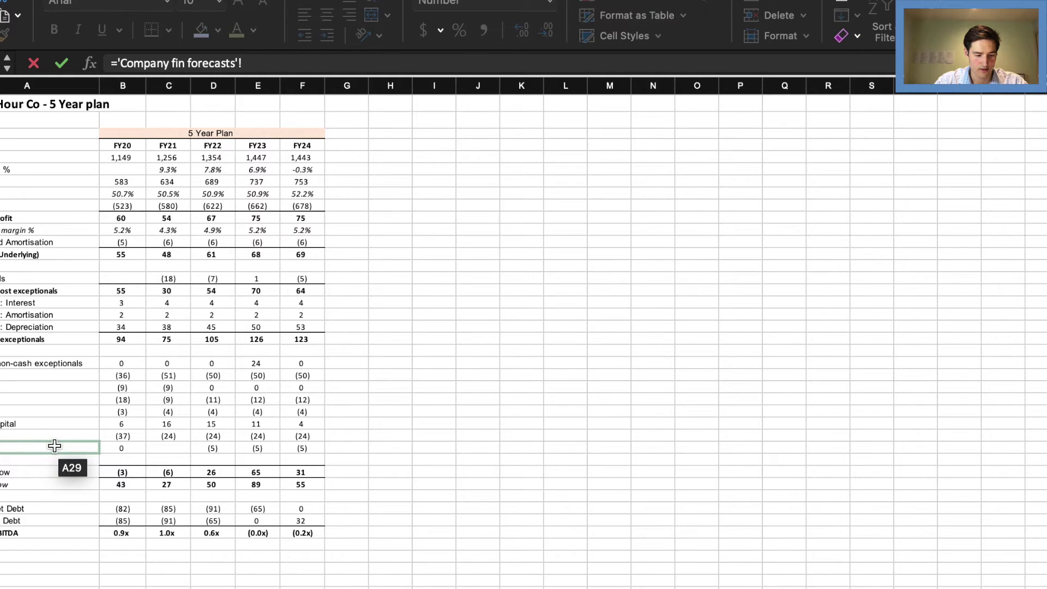
click(120, 448)
key(Return)
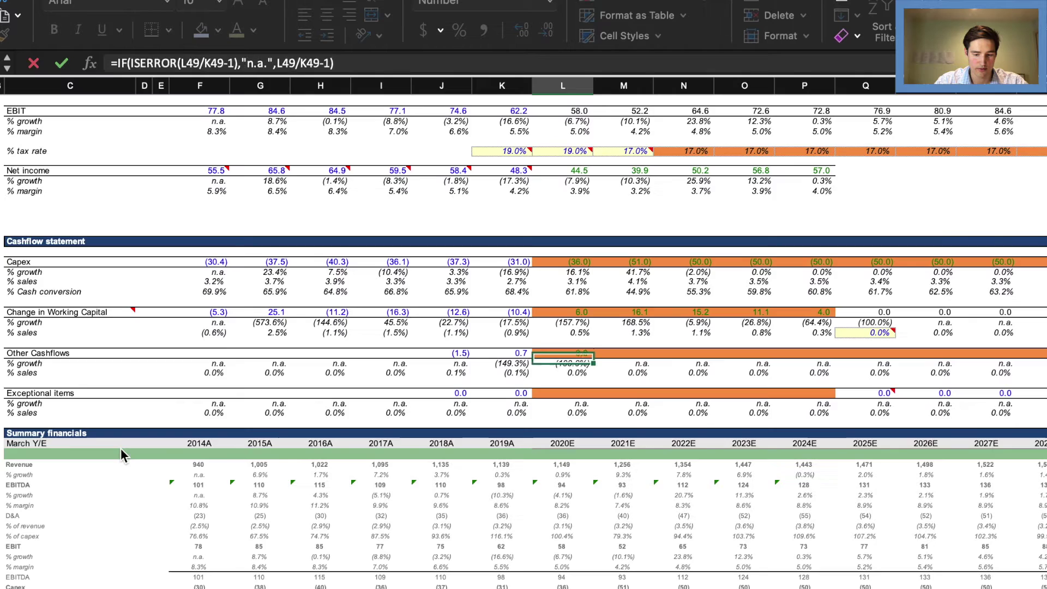
- Copy the 2020E Other Cashflows link across 2021E to 2024E
key(Up)
key(super+c)
key(Right)
key(shift+Right)
key(shift+Right)
key(shift+Right)
key(Return)
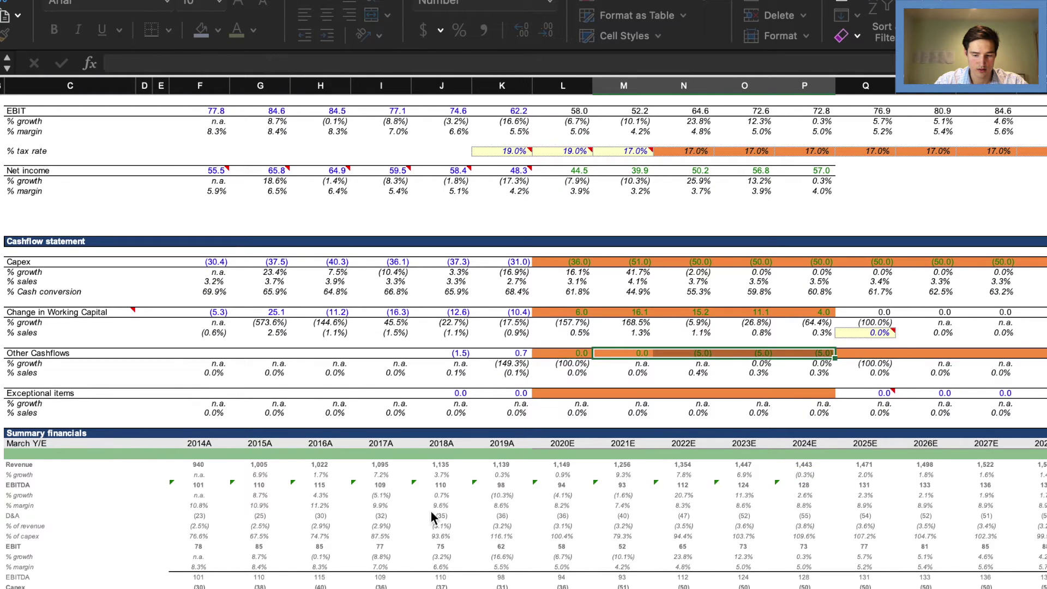
- Check the Other Cashflows instruction note and enter =P49 for 2025E to carry forward the 2024E figure
scroll(637, 456, right, 14)
scroll(637, 456, up, 1)
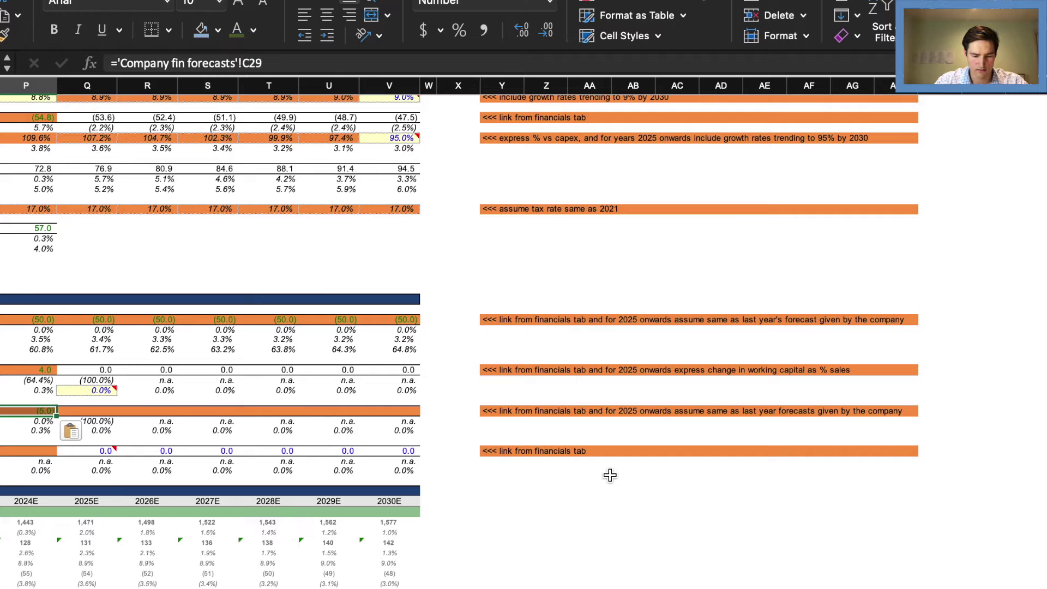
scroll(610, 475, left, 14)
scroll(610, 475, down, 1)
key(Right)
key(Right)
key(Right)
key(Right)
text(=)
key(Left)
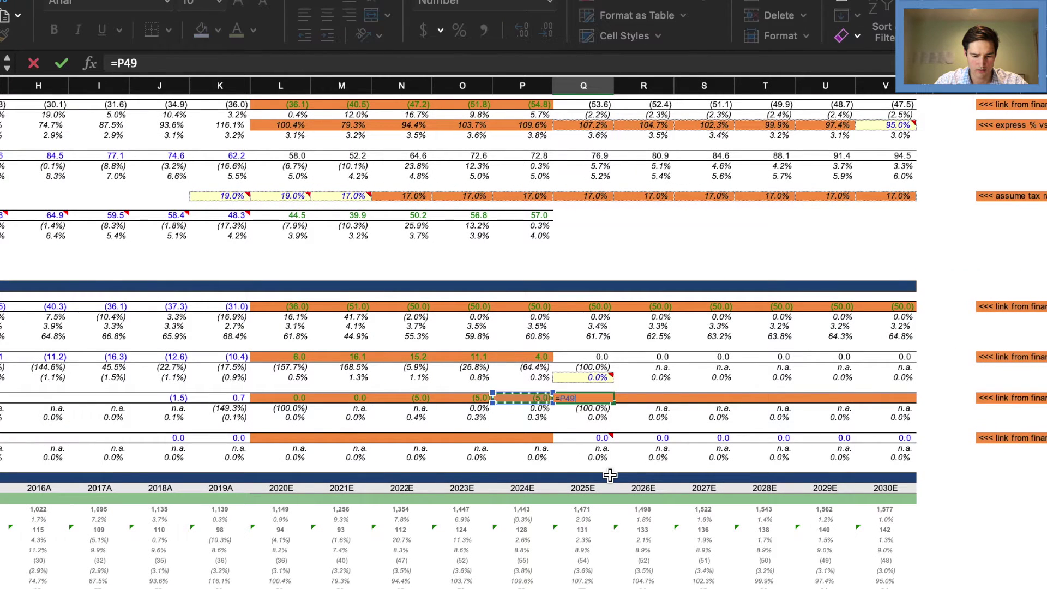
key(Return)
- Copy the 2025E Other Cashflows formula across 2026E to 2030E
key(Up)
key(super+c)
key(Right)
key(shift+Right)
key(shift+Right)
key(shift+Right)
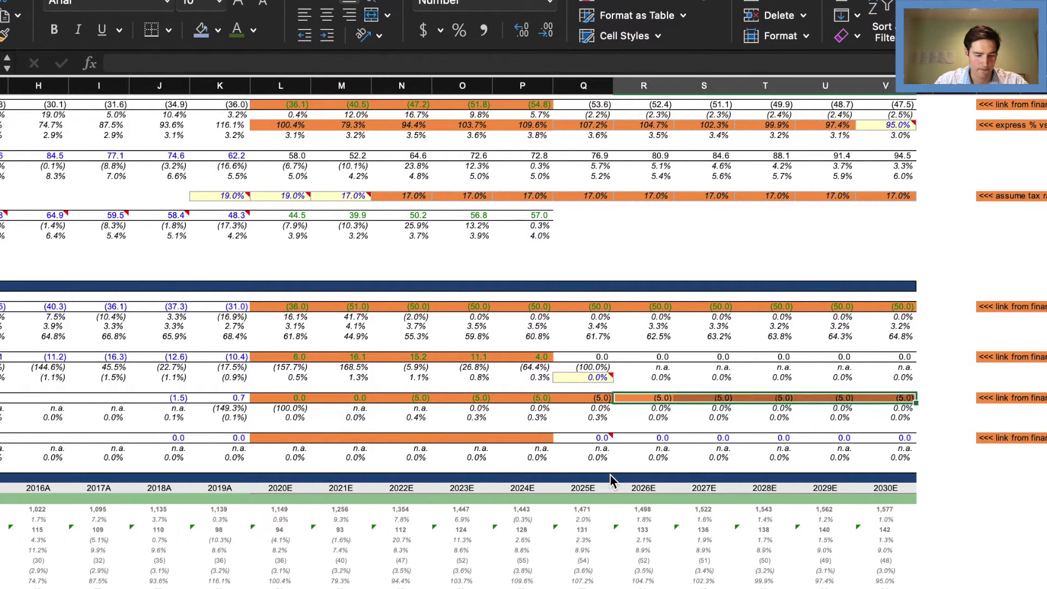
key(Down)
scroll(610, 475, right, 2)
scroll(610, 476, left, 6)
key(Escape)
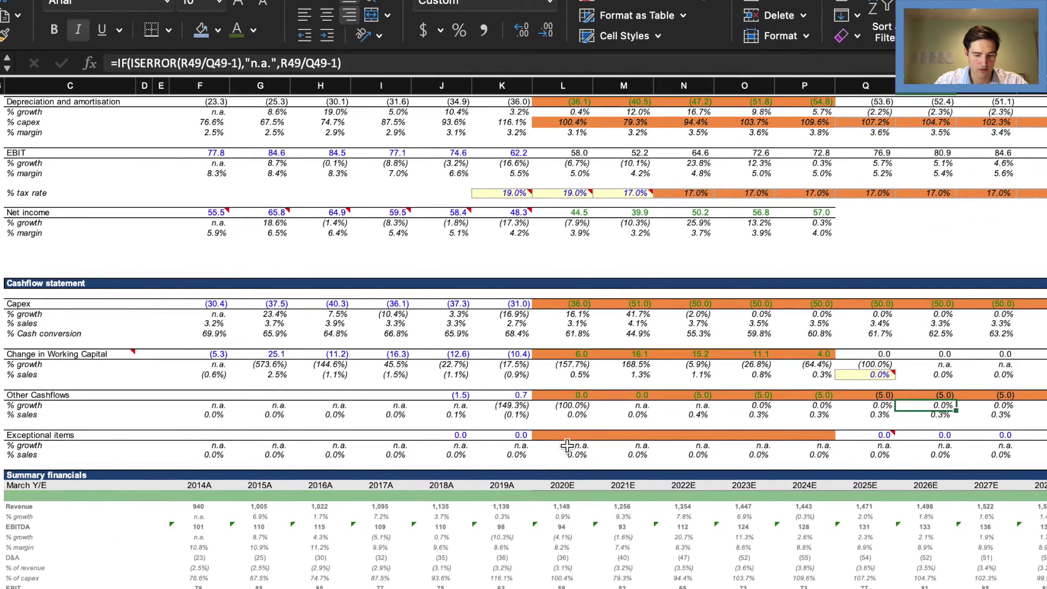
click(568, 436)
key(Escape)
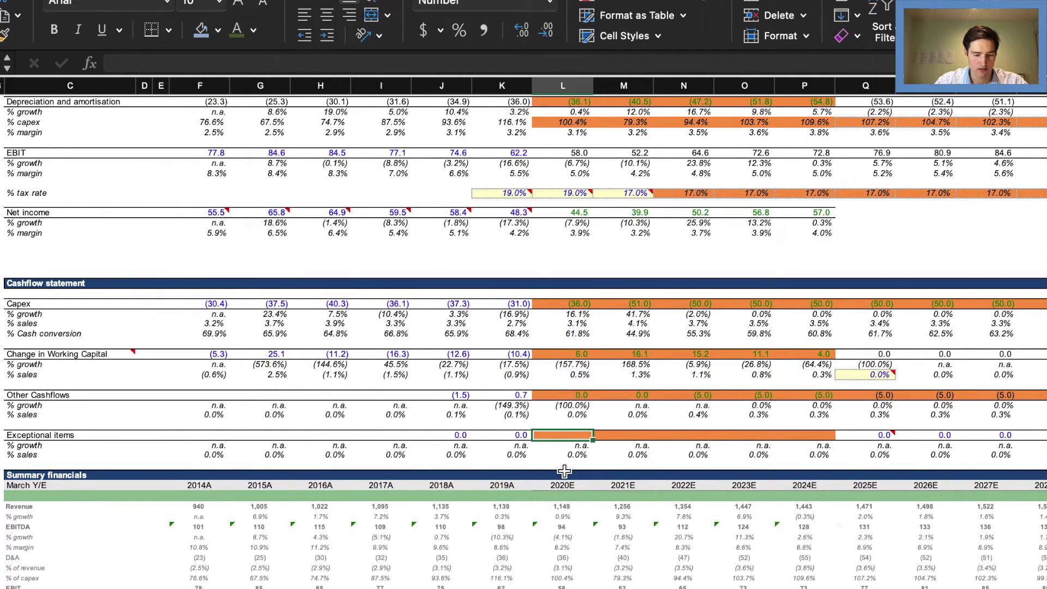
text(=)
click(262, 588)
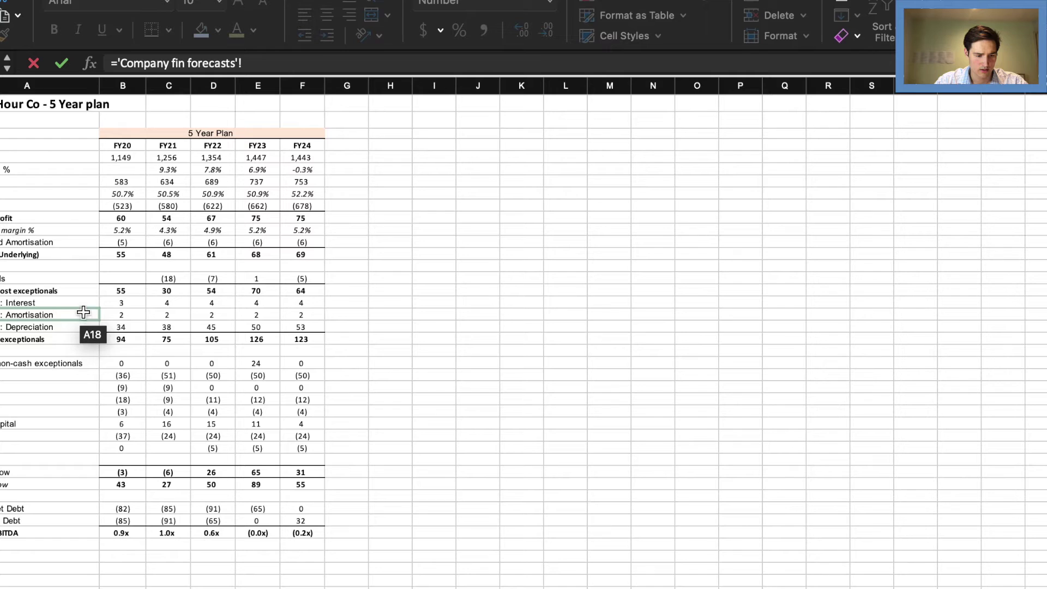
click(121, 279)
text(+)
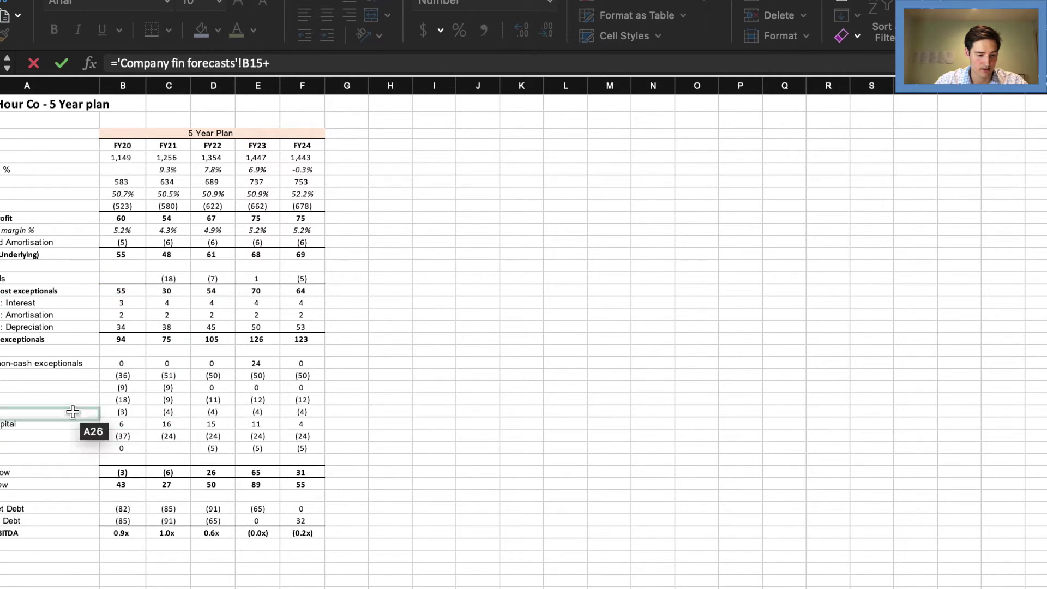
click(109, 365)
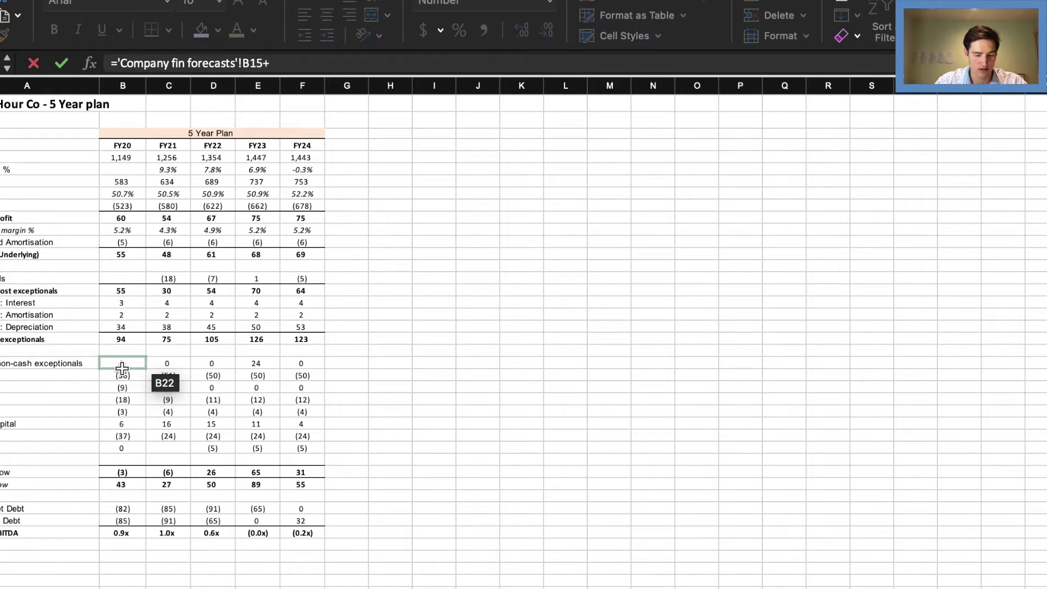
key(Return)
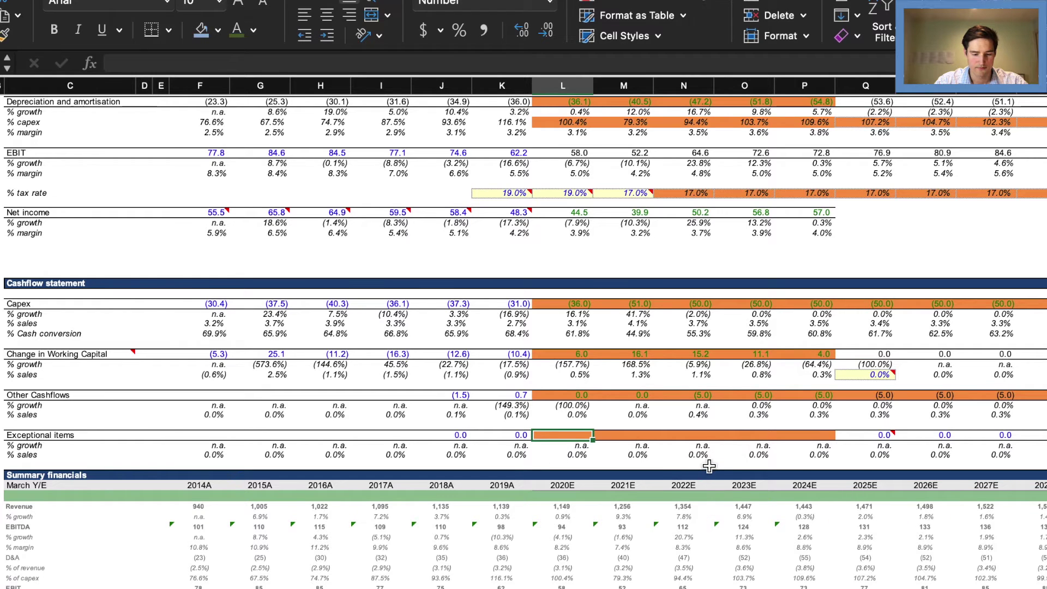
- Enter ='Company fin forecasts'!B15+'Company fin forecasts'!B22 as the 2020E Exceptional items
scroll(708, 466, right, 1)
scroll(673, 455, left, 1)
text(=)
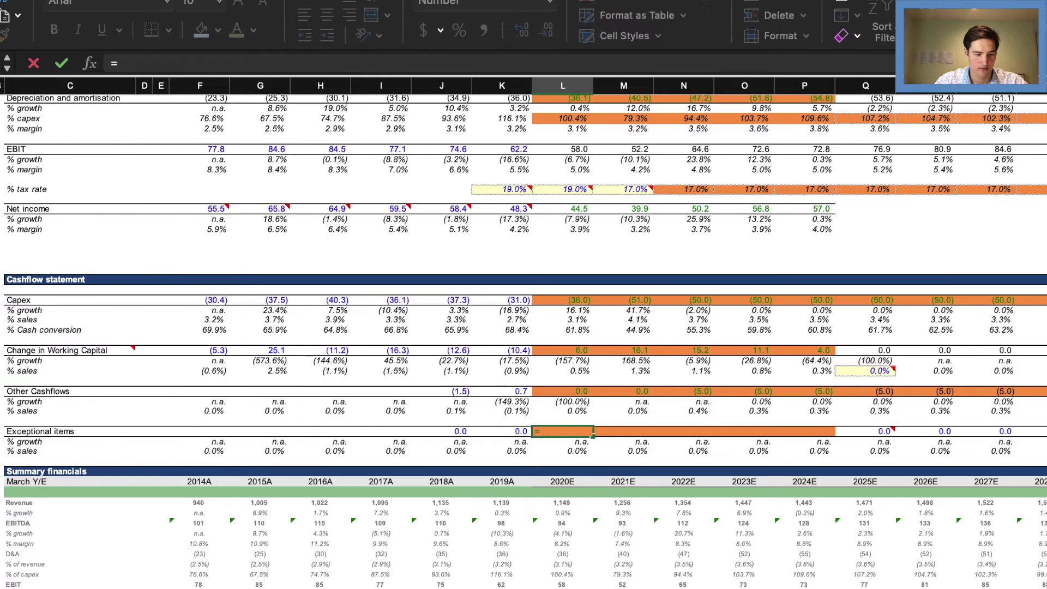
key(ctrl+Page_Down)
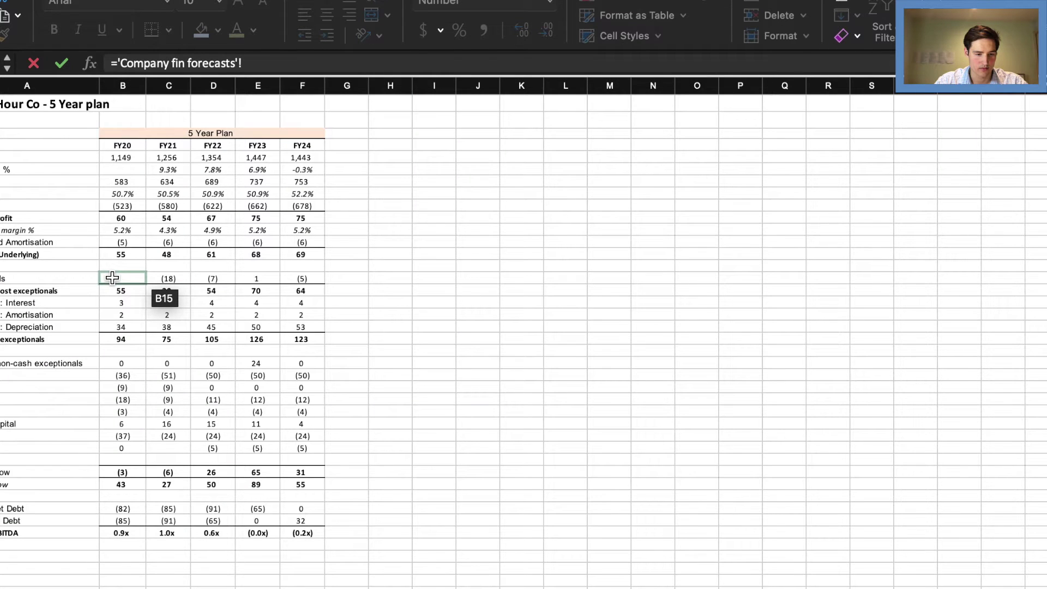
click(111, 278)
text(+)
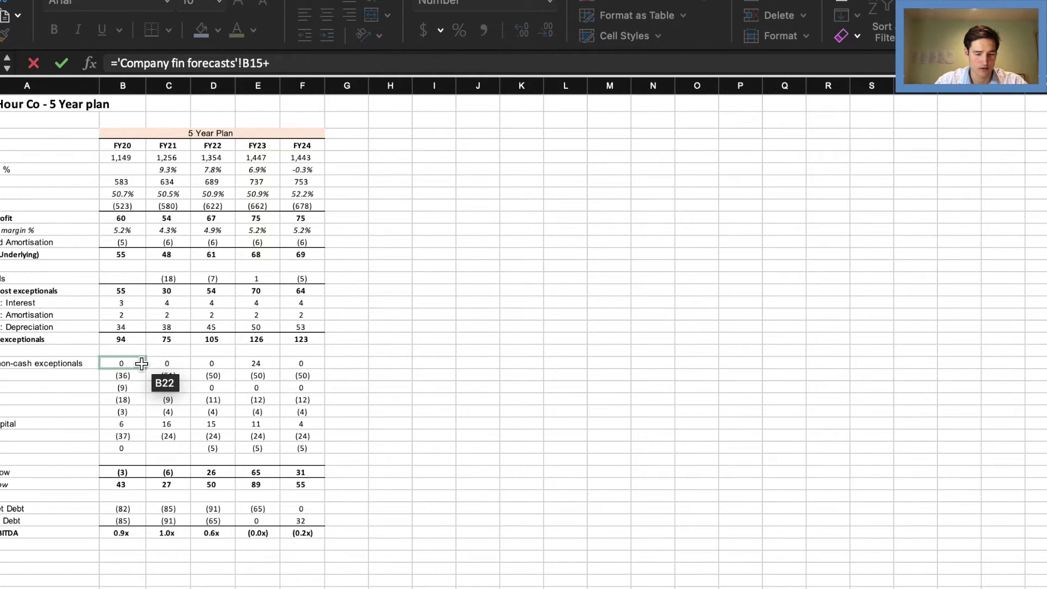
click(142, 364)
key(Tab)
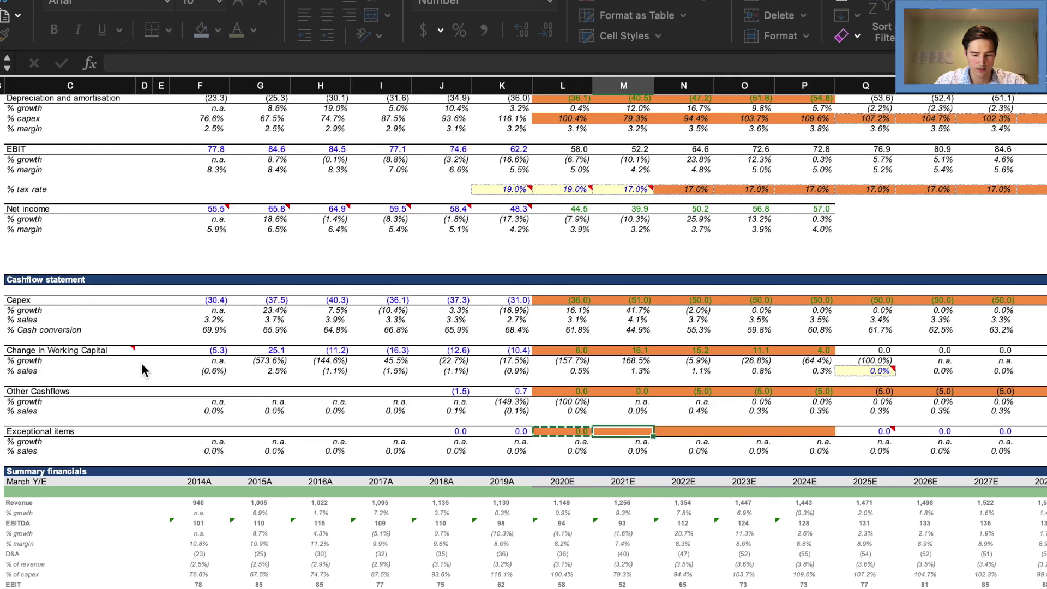
- Copy the 2020E Exceptional items link across 2021E to 2024E
key(shift+Right)
key(shift+Right)
key(shift+Right)
key(Return)
- Review the cashflow statement forecasts through 2030E and the summary financials below them
scroll(142, 371, right, 5)
scroll(141, 371, down, 2)
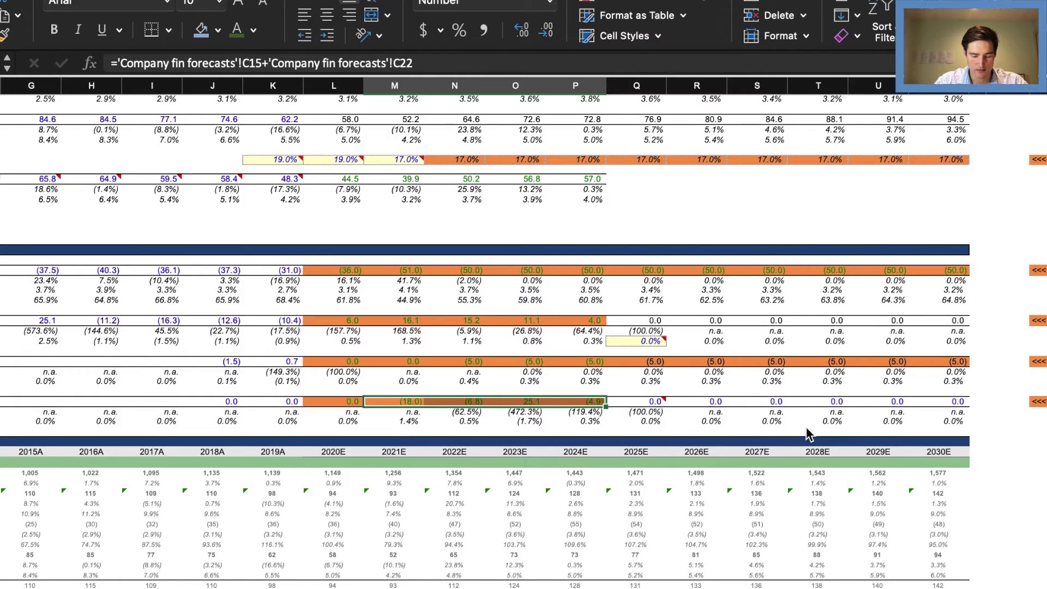
scroll(809, 434, left, 5)
scroll(809, 434, down, 2)
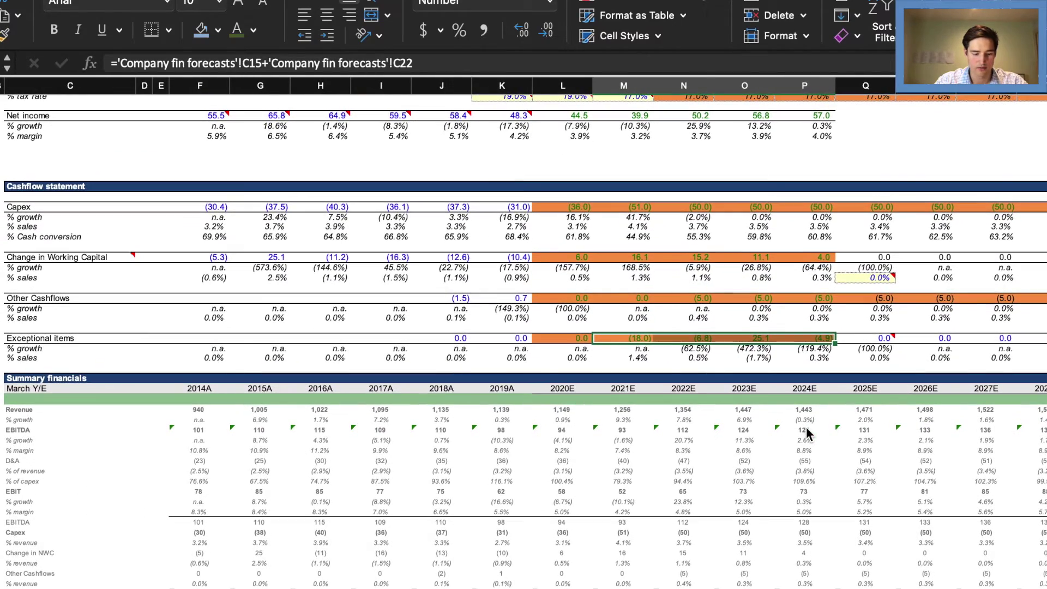
key(Down)
scroll(729, 448, right, 8)
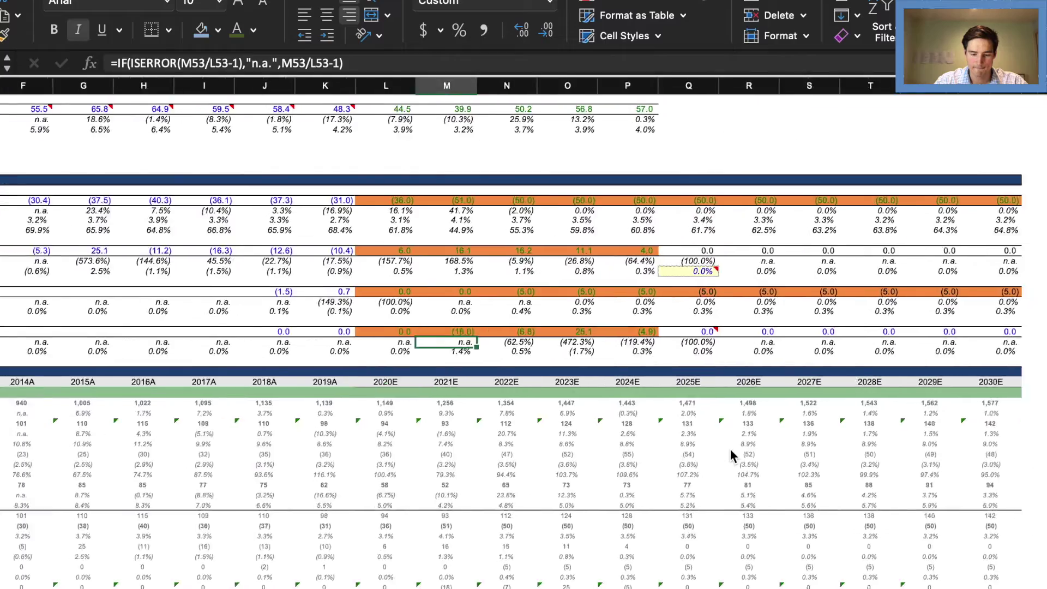
scroll(730, 448, left, 8)
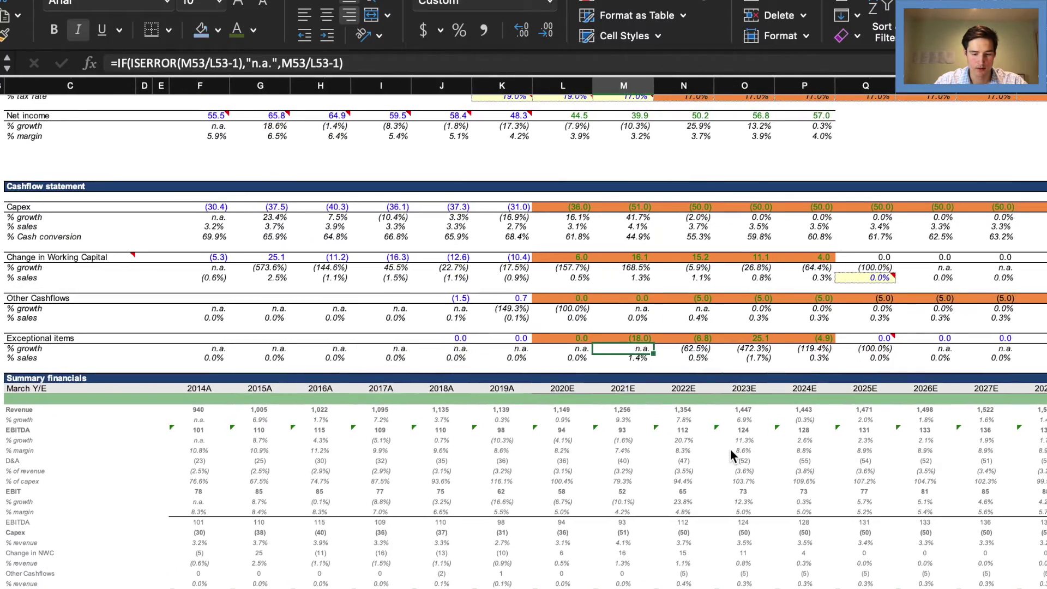
key(Down)
key(Left)
scroll(731, 450, down, 6)
scroll(731, 449, right, 1)
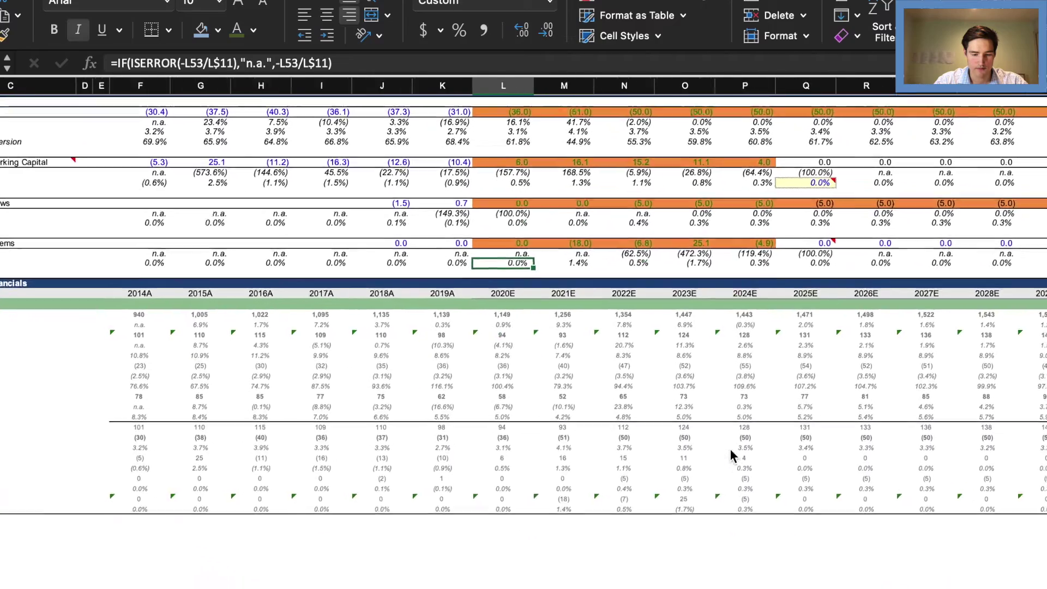
scroll(731, 450, up, 15)
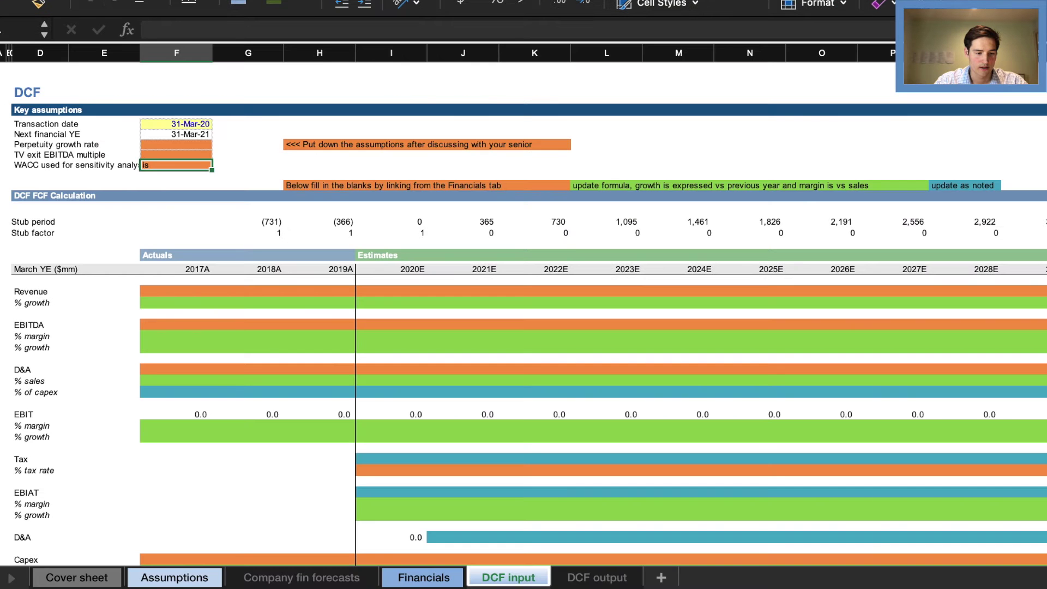
- Set the perpetuity growth rate in the DCF key assumptions to 0.5%
text(8%)
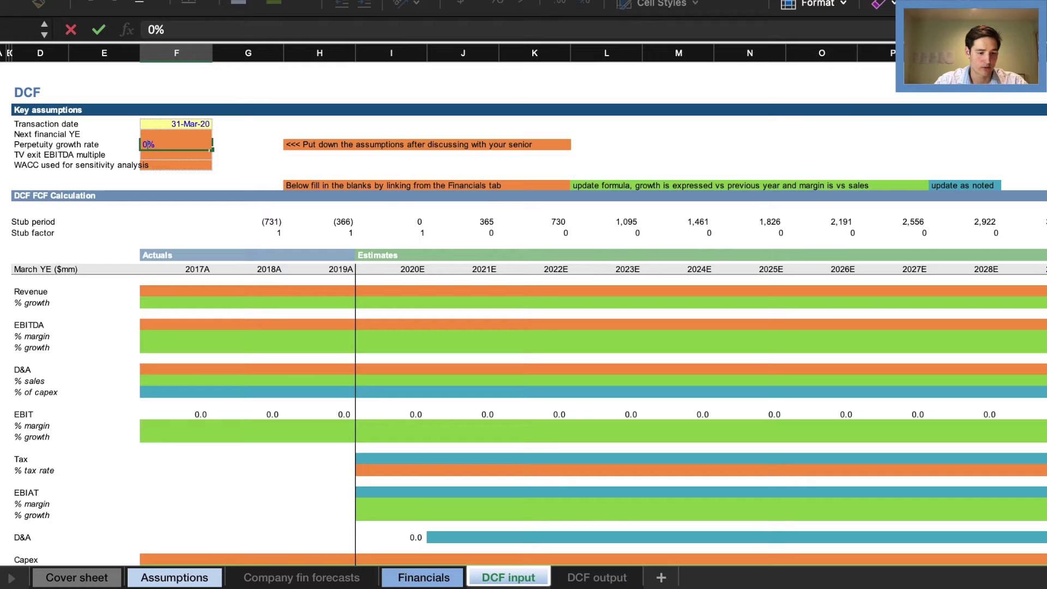
text(.5)
key(Return)
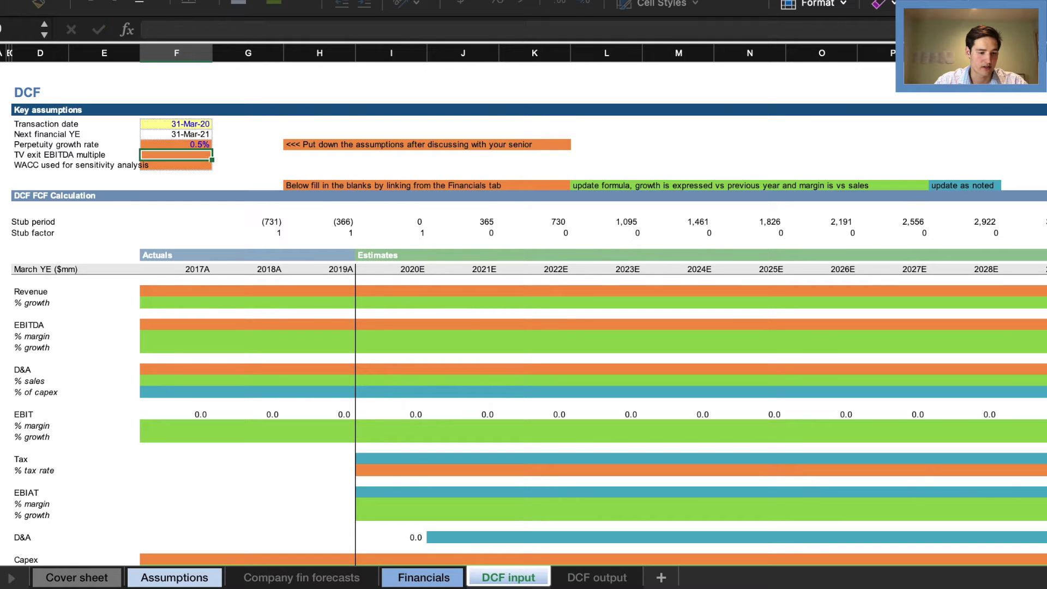
- Set the TV exit EBITDA multiple to 8.5x and the WACC used for sensitivity analysis to 8.5%
text(8.)
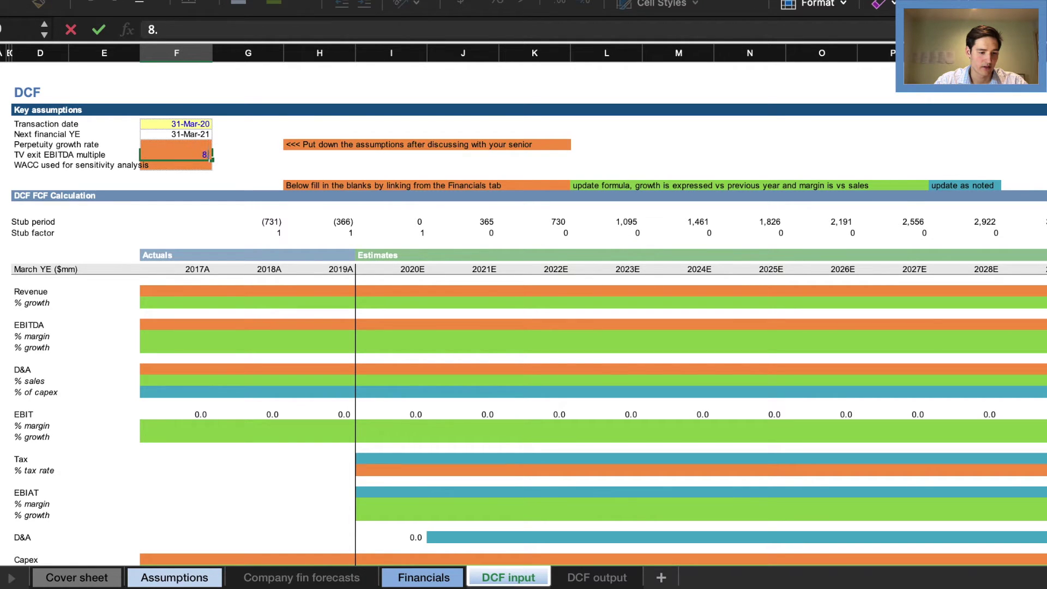
text(5)
key(Return)
text(8.5)
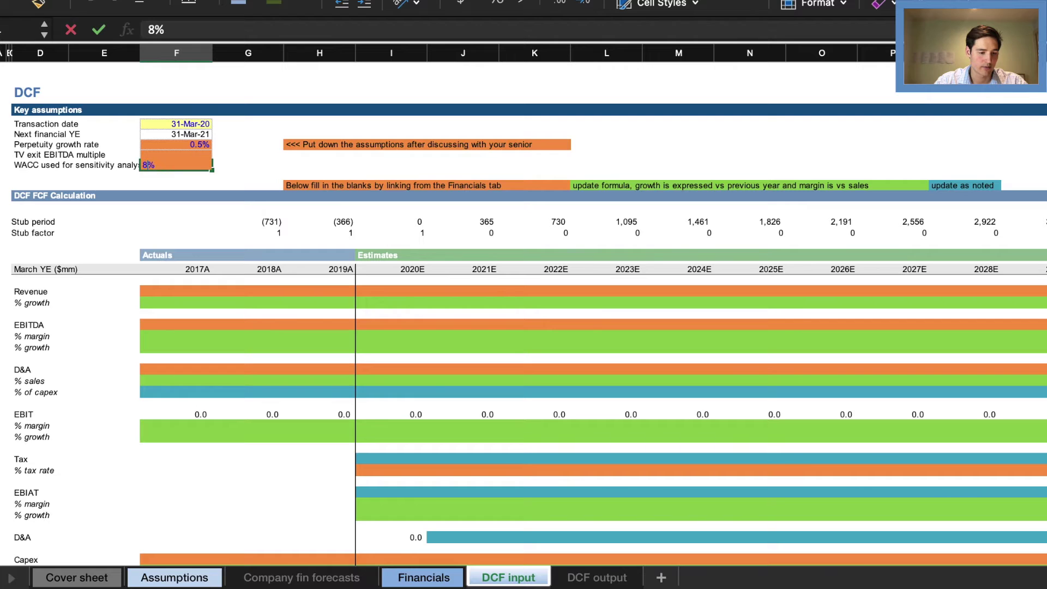
key(Return)
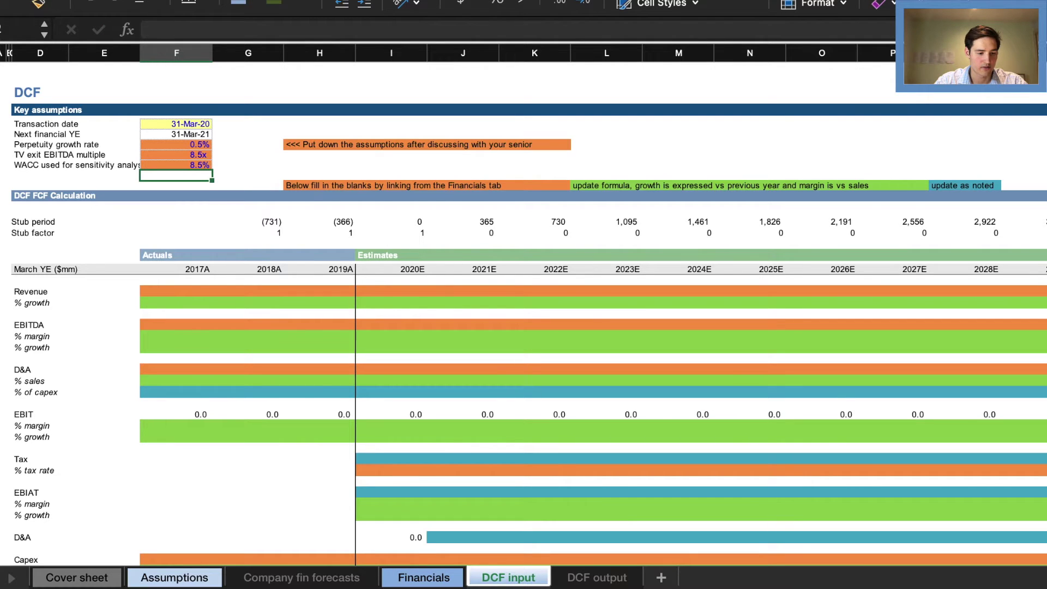
- Link the 2017A Revenue in the DCF FCF calculation to the 2017A Total revenue on the Financials sheet
key(Down)
key(Down)
key(Down)
key(Down)
key(Down)
key(Down)
key(Down)
key(Down)
key(Down)
key(Down)
key(Down)
key(Down)
key(Right)
key(Right)
key(Left)
key(Left)
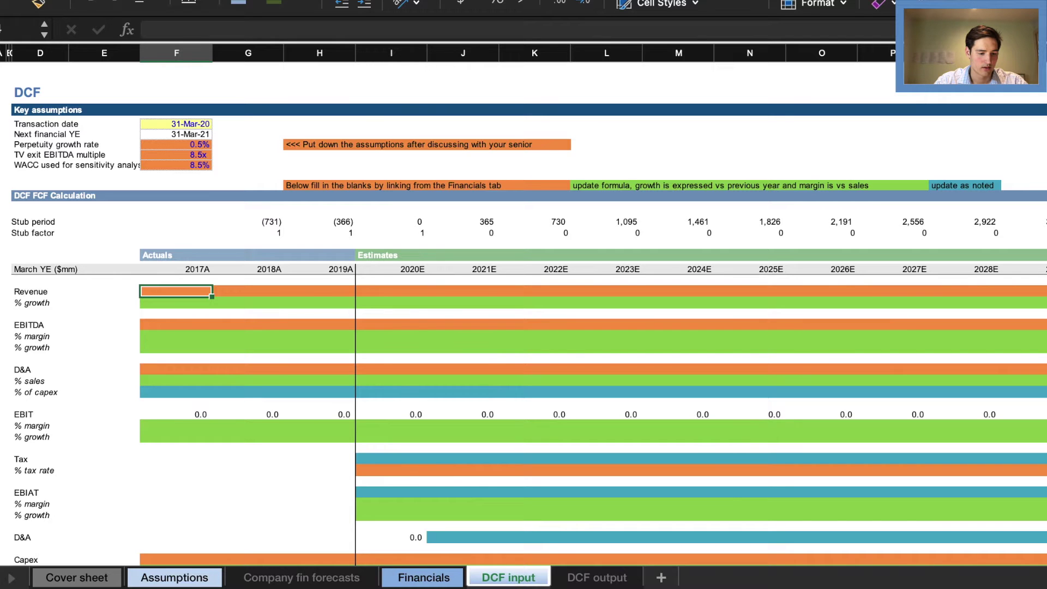
text(=)
key(ctrl+Page_Up)
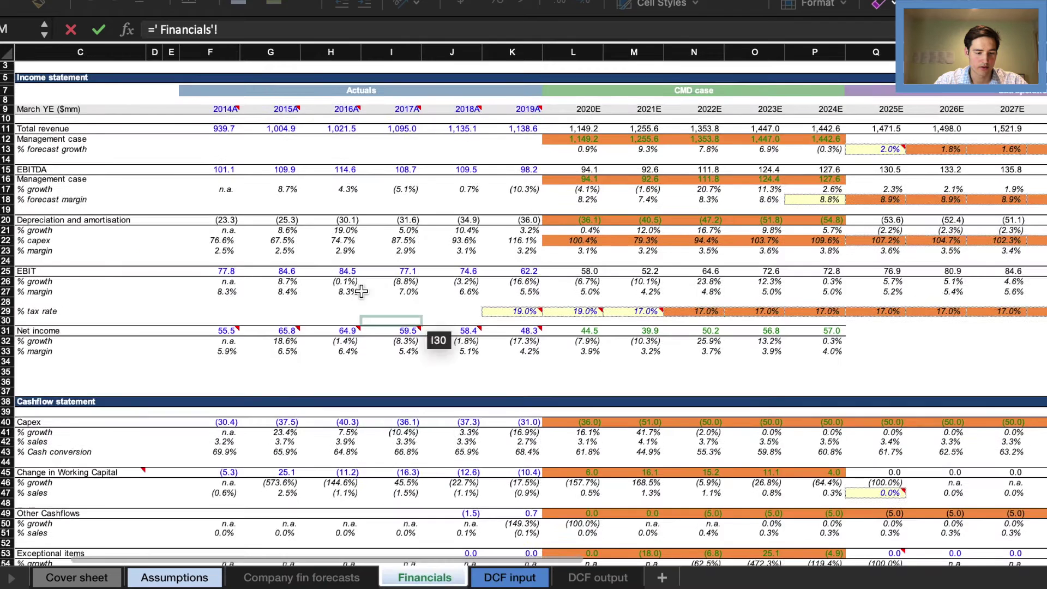
scroll(362, 293, up, 2)
click(431, 147)
key(Return)
- Copy the 2017A Revenue link across 2018A to 2030E, matching the destination formatting
key(Up)
key(super+c)
key(Right)
key(shift+Right)
key(shift+Right)
key(shift+Right)
key(shift+Right)
key(shift+Right)
key(shift+Right)
key(shift+Right)
key(shift+Right)
key(shift+Right)
key(shift+Right)
key(shift+Right)
key(Return)
scroll(922, 485, right, 2)
click(1029, 312)
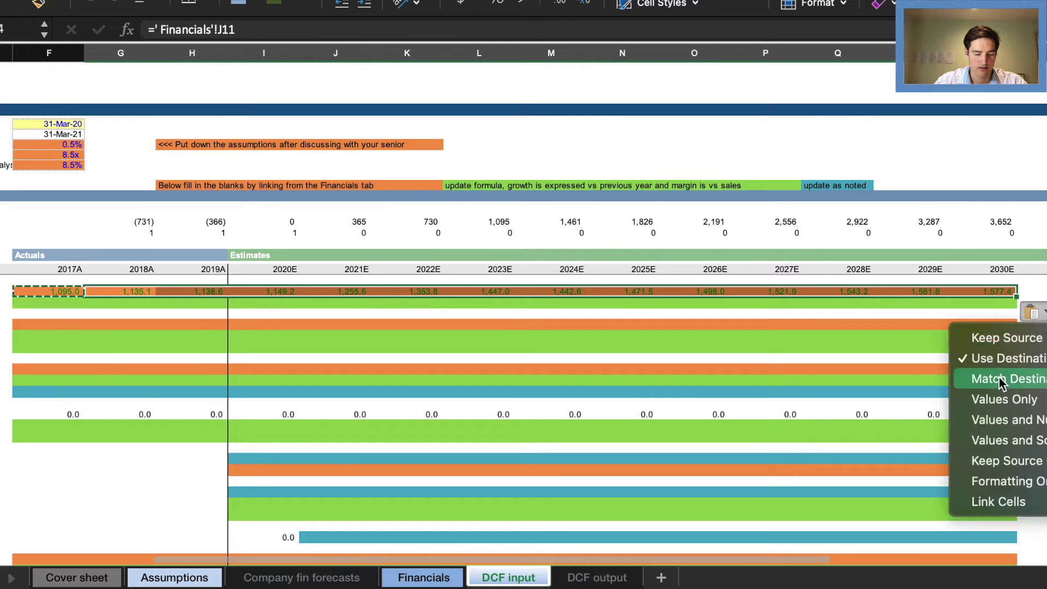
click(999, 378)
- Enter =IFERROR(F24/E24-1,0) as the 2017A Revenue % growth
scroll(796, 423, left, 2)
key(Down)
key(Left)
text(=)
key(Up)
key(BackSpace)
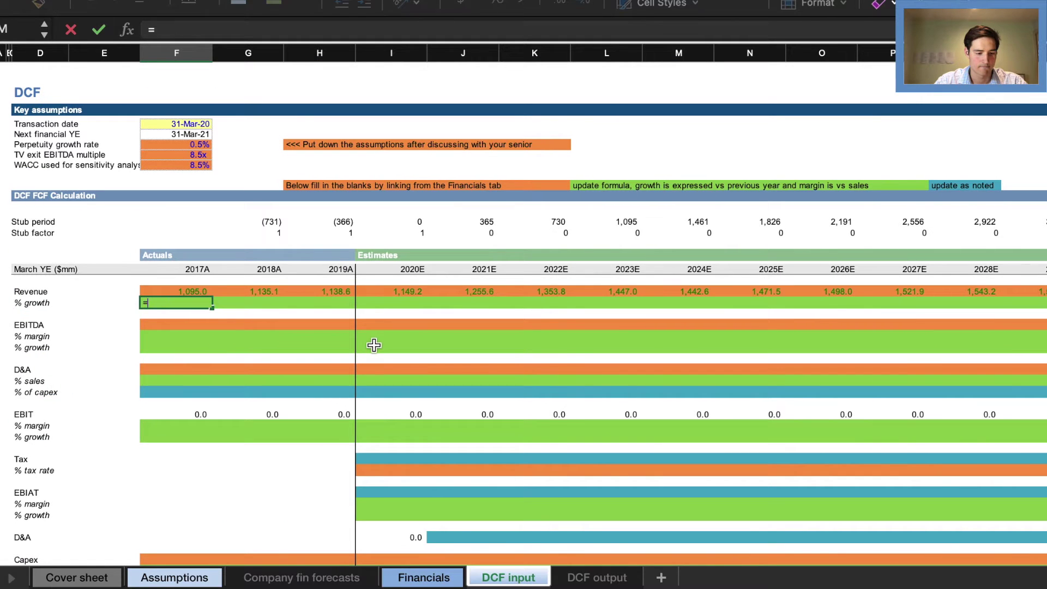
text(iferror()
key(Up)
text(/)
key(Up)
key(Left)
text(-1,0))
key(Return)
- Copy the 2017A Revenue % growth formula across 2018A to 2030E
key(Up)
key(super+c)
key(Right)
key(shift+Right)
key(shift+Right)
key(shift+Right)
key(shift+Right)
key(shift+Right)
key(shift+Right)
key(shift+Right)
key(shift+Right)
key(shift+Right)
key(shift+Right)
key(shift+Right)
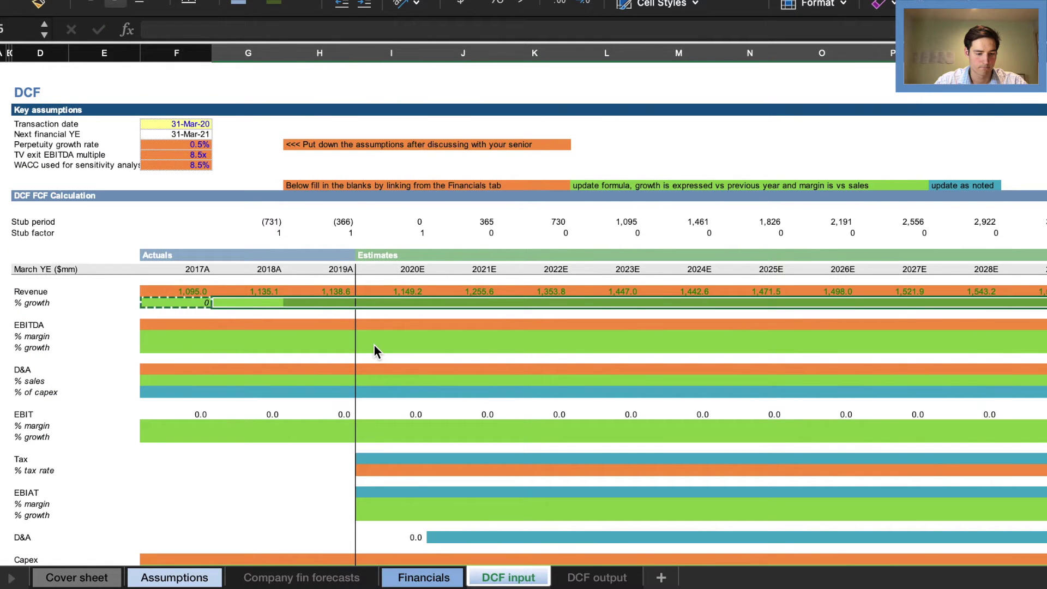
key(super+v)
- Format the Revenue % growth row from 2017A to 2030E as percentages with one decimal place
key(shift+Left)
key(shift+Left)
key(shift+Left)
key(shift+Left)
key(shift+Left)
key(shift+Left)
key(shift+Left)
key(shift+Left)
key(shift+Left)
key(shift+Left)
key(shift+Left)
key(Left)
key(shift+Right)
key(shift+Right)
key(shift+Right)
key(shift+Right)
key(shift+Right)
key(shift+Right)
key(shift+Right)
key(shift+Right)
key(shift+Right)
key(shift+Right)
key(shift+Right)
key(shift+Right)
click(499, 2)
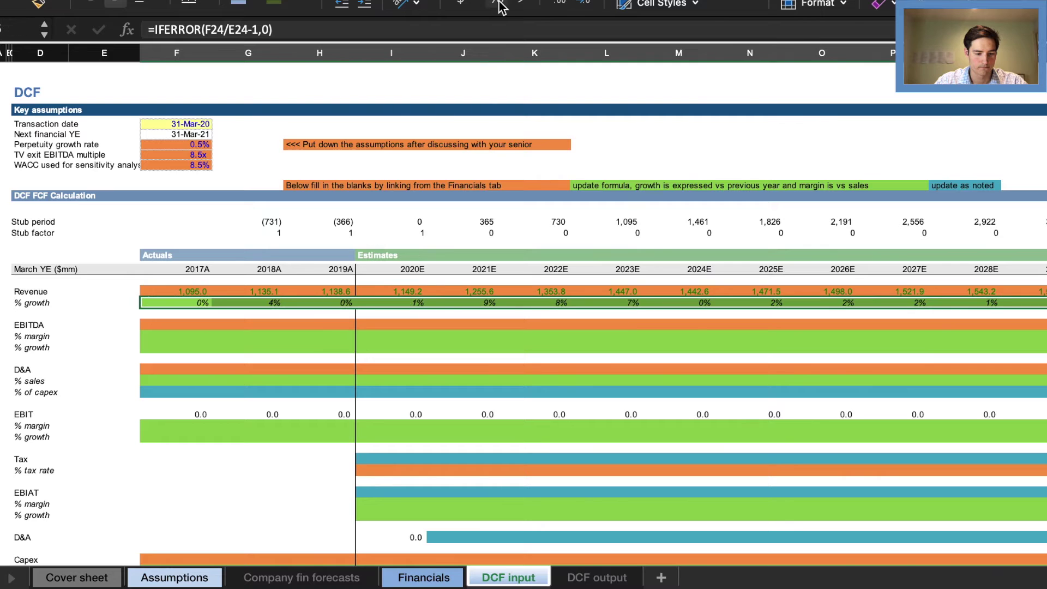
click(559, 2)
- Link the 2017A EBITDA to the Financials sheet with =' Financials'!I15
key(Down)
key(Down)
text(=)
click(416, 581)
click(418, 188)
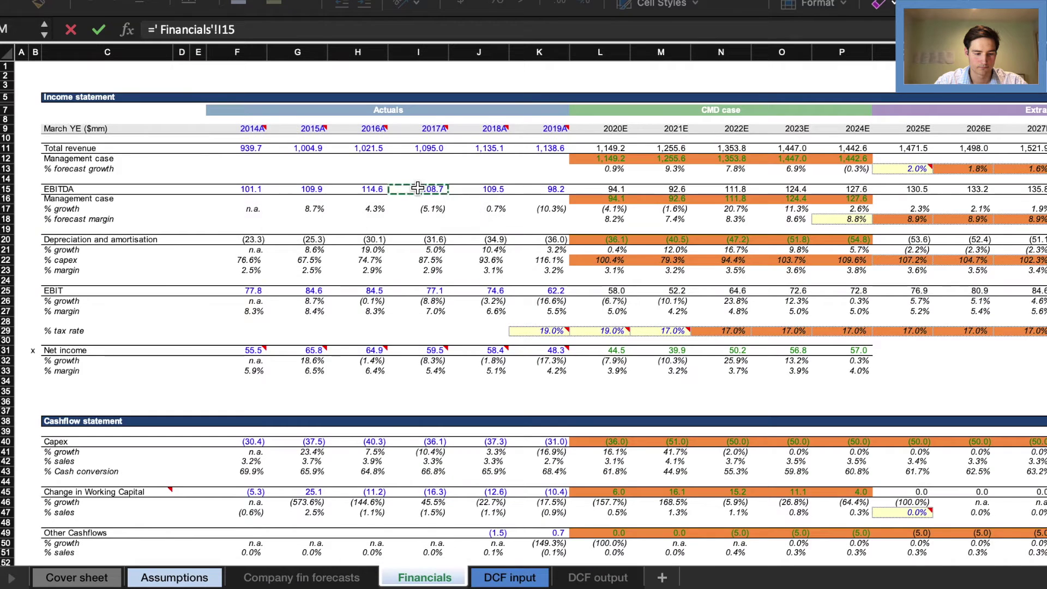
key(Return)
- Copy the 2017A EBITDA link across 2018A to 2030E
key(Up)
key(super+c)
key(Right)
key(shift+Right)
key(shift+Right)
key(shift+Right)
key(shift+Right)
key(shift+Right)
key(shift+Right)
key(shift+Right)
key(shift+Right)
key(shift+Right)
key(shift+Right)
key(shift+Right)
key(super+v)
- Calculate the 2017A EBITDA % margin as EBITDA divided by revenue with =F27/F24
key(Left)
key(Down)
text(=)
key(Up)
text(/)
key(Up)
key(Up)
key(Up)
key(Up)
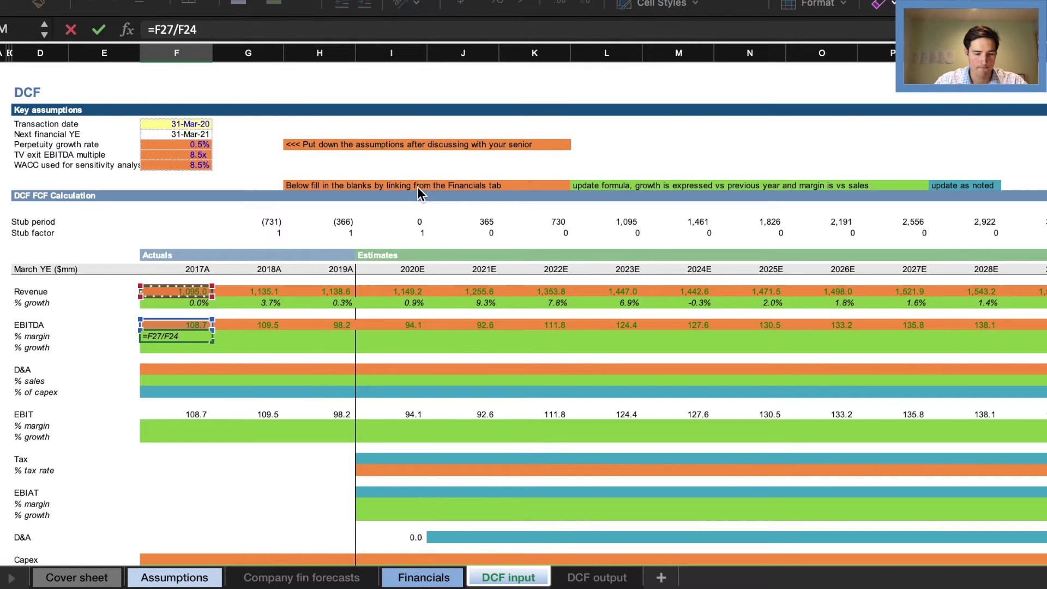
key(Return)
- Copy the 2017A EBITDA % margin formula across 2018A to 2030E
key(Up)
key(super+c)
key(Right)
key(shift+Right)
key(shift+Right)
key(shift+Right)
key(shift+Right)
key(shift+Right)
key(shift+Right)
key(shift+Right)
key(shift+Right)
key(shift+Right)
key(shift+Right)
key(shift+Right)
key(super+v)
- Calculate the 2017A EBITDA % growth against the previous year with =IFERROR(F27/E27-1,0)
key(Left)
key(Down)
text(=)
key(Up)
key(Up)
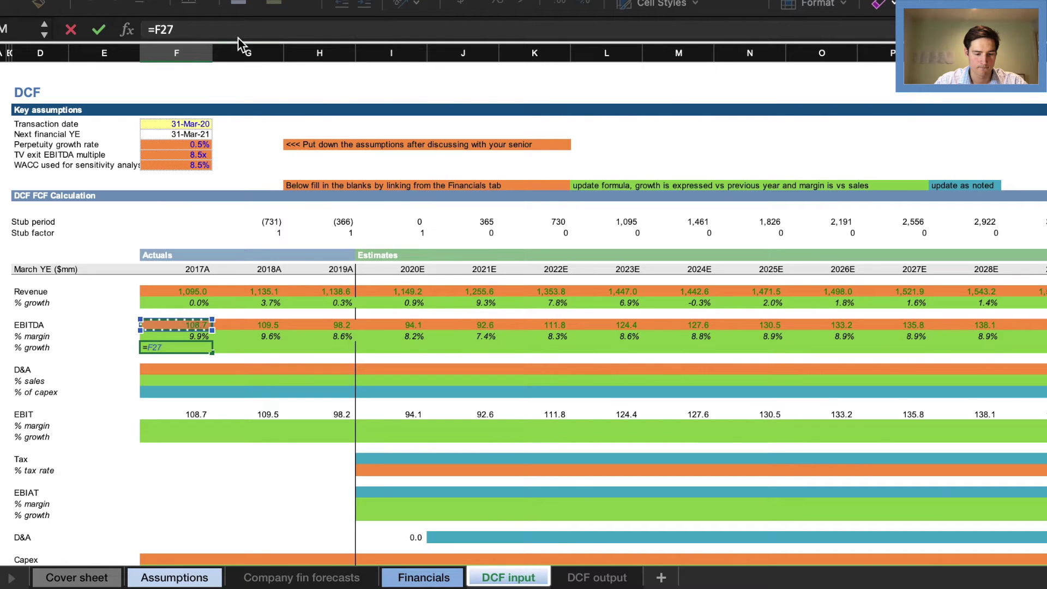
key(BackSpace)
key(BackSpace)
key(BackSpace)
text(iferror()
key(Up)
key(Up)
text(/)
key(Up)
key(Up)
key(Left)
text(-1,0))
key(Return)
- Copy the 2017A EBITDA % growth formula across 2018A to 2030E
key(Up)
key(super+c)
key(Right)
key(shift+Right)
key(shift+Right)
key(shift+Right)
key(shift+Right)
key(shift+Right)
key(shift+Right)
key(shift+Right)
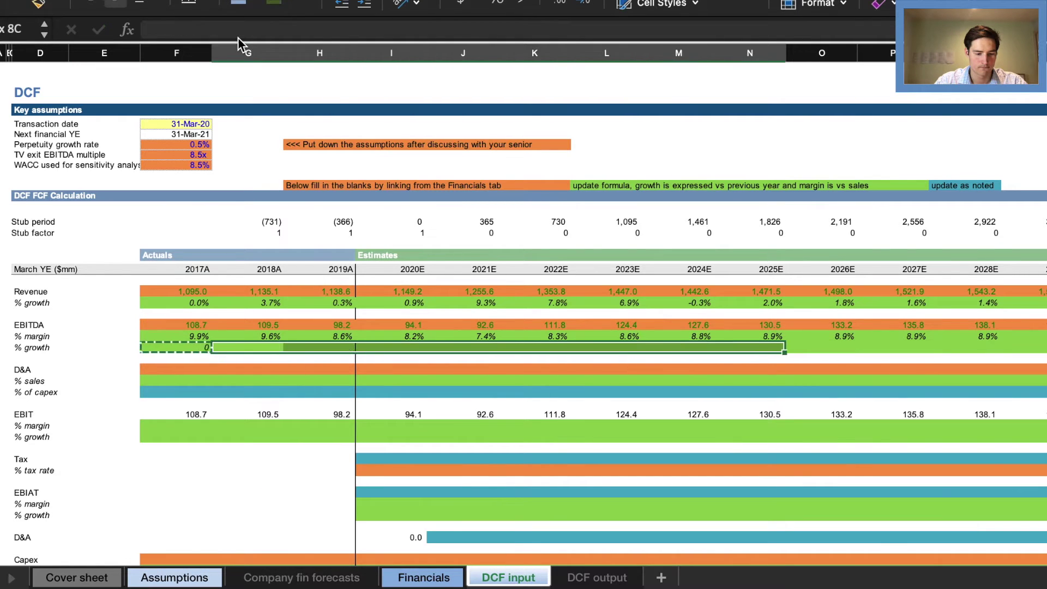
key(shift+Right)
key(shift+Right)
key(shift+Right)
key(shift+Right)
key(shift+Right)
key(super+v)
- Format the EBITDA % growth row from 2017A to 2030E as percentages with one decimal place
key(Left)
key(shift+Right)
key(shift+Right)
key(shift+Right)
key(shift+Right)
key(shift+Right)
key(shift+Right)
key(shift+Right)
key(shift+Right)
key(shift+Right)
key(shift+Right)
key(shift+Right)
key(shift+Right)
key(shift+Right)
click(496, 2)
drag(177, 349, 1038, 350)
click(495, 2)
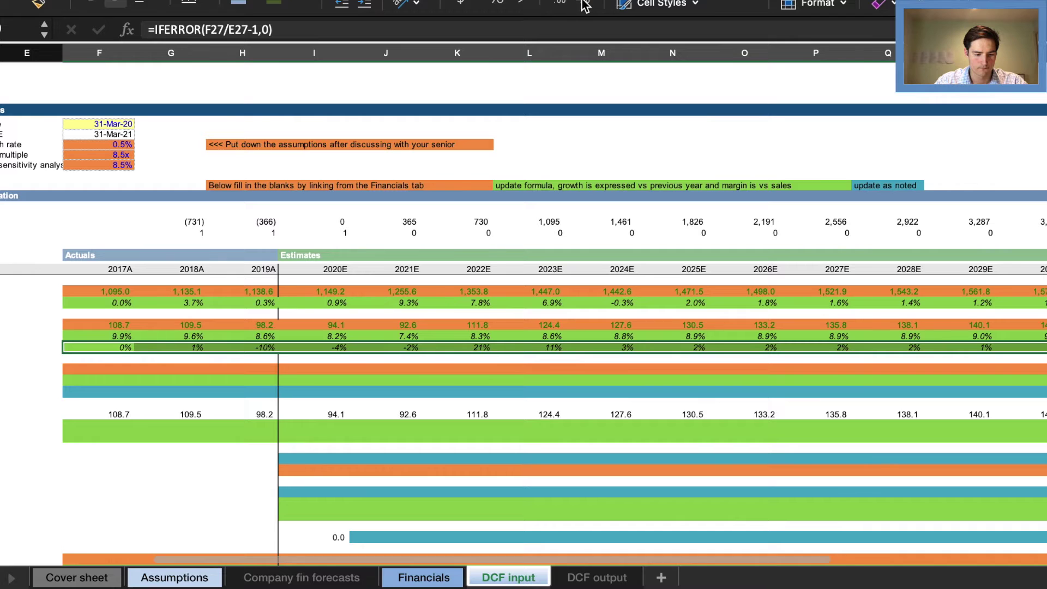
click(562, 3)
- Link the 2017A D&A to the 2017A depreciation and amortisation figure on the Financials sheet
key(Left)
key(Down)
key(Down)
scroll(781, 474, left, 2)
scroll(781, 474, down, 1)
key(Right)
text(=)
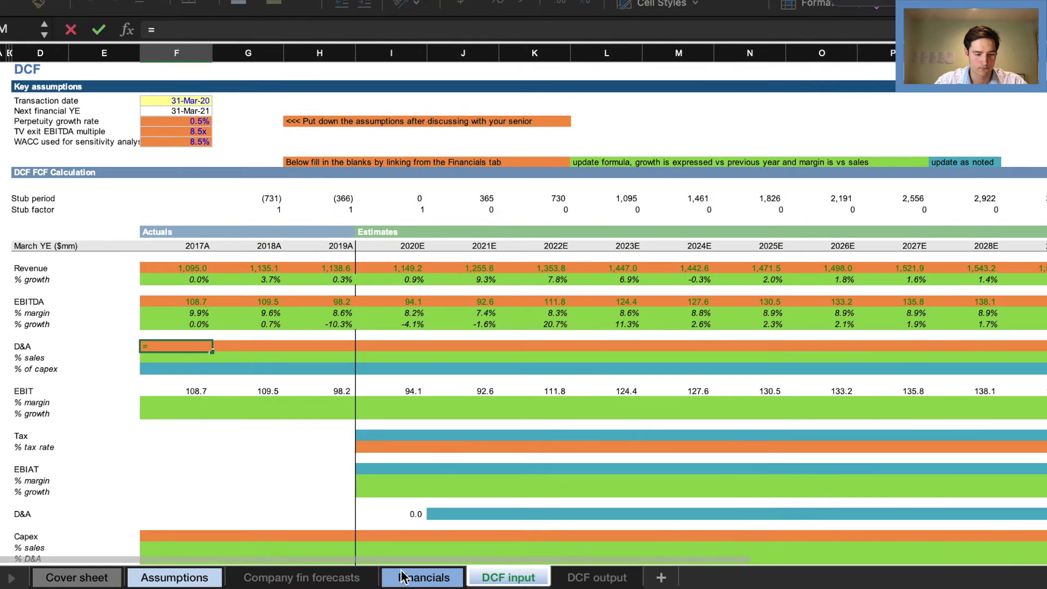
click(416, 578)
click(430, 241)
key(Return)
- Copy the 2017A D&A link across 2018A to 2030E
key(Up)
key(super+c)
key(Right)
key(shift+Right)
key(shift+Right)
key(shift+Right)
key(shift+Right)
key(shift+Right)
key(shift+Right)
key(shift+Right)
key(shift+Right)
key(shift+Right)
key(shift+Right)
key(shift+Right)
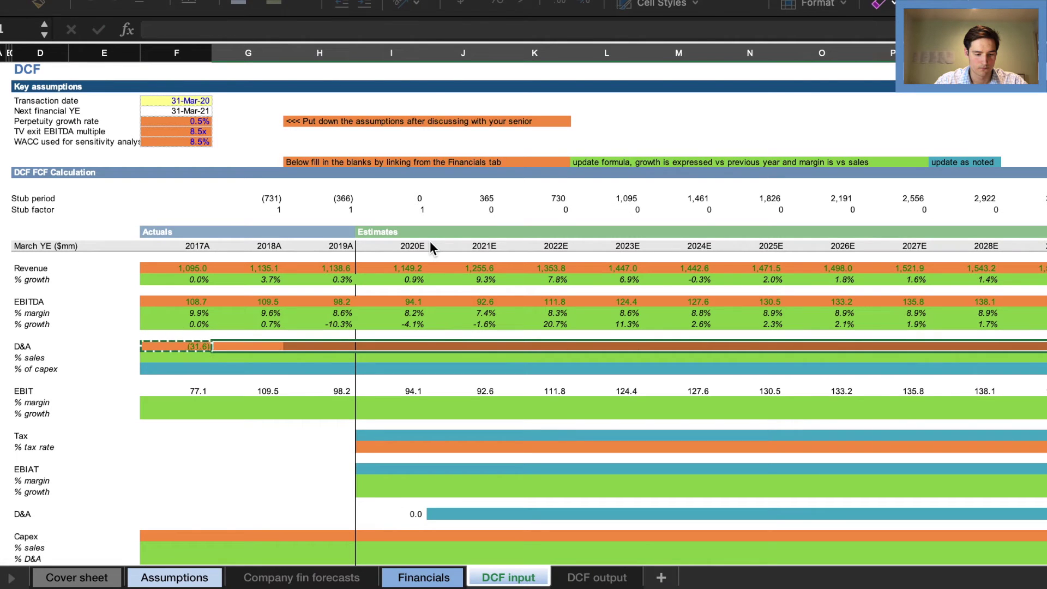
key(super+v)
- Calculate the 2017A D&A % sales as D&A divided by revenue with =F31/F24
key(Left)
key(Down)
text(=)
key(Up)
text(/)
key(Up)
key(Up)
key(Up)
key(Up)
key(Up)
key(Up)
key(Up)
key(Up)
key(Return)
- Copy the 2017A D&A % sales formula across the remaining years from 2018A
key(Up)
key(super+c)
key(Right)
key(shift+Right)
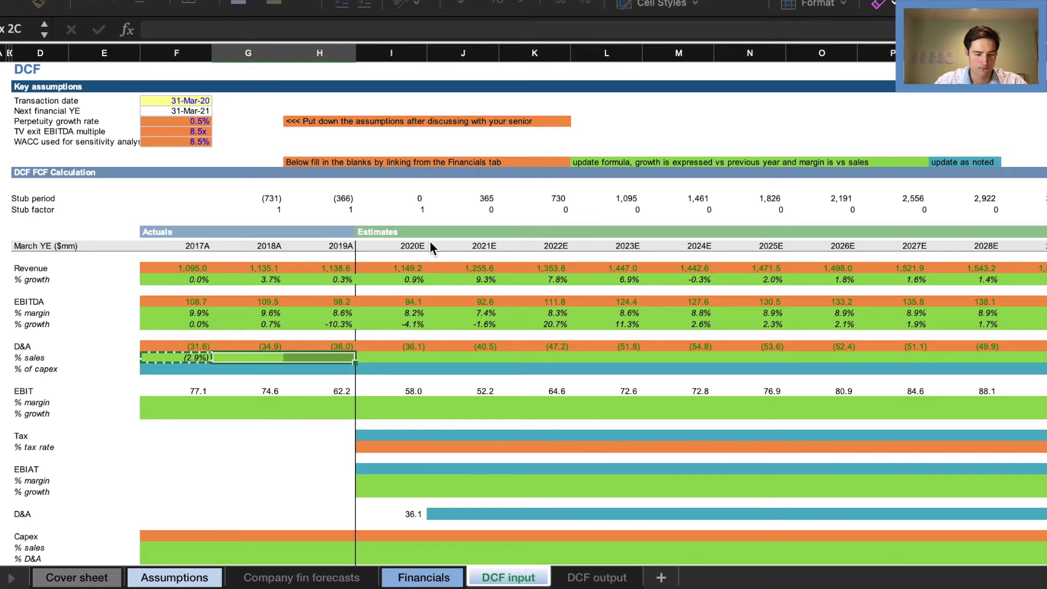
key(shift+super+Right)
key(super+v)
- Calculate the 2017A D&A % of capex as D&A divided by capex with =F31/F48
key(Down)
key(Left)
text(=)
key(Up)
text(/)
key(Down)
key(Down)
key(Down)
key(Down)
key(Down)
key(Down)
key(Down)
key(Down)
key(Down)
key(Down)
key(Down)
key(Down)
key(Down)
key(Down)
key(Down)
key(Down)
key(Return)
key(Up)
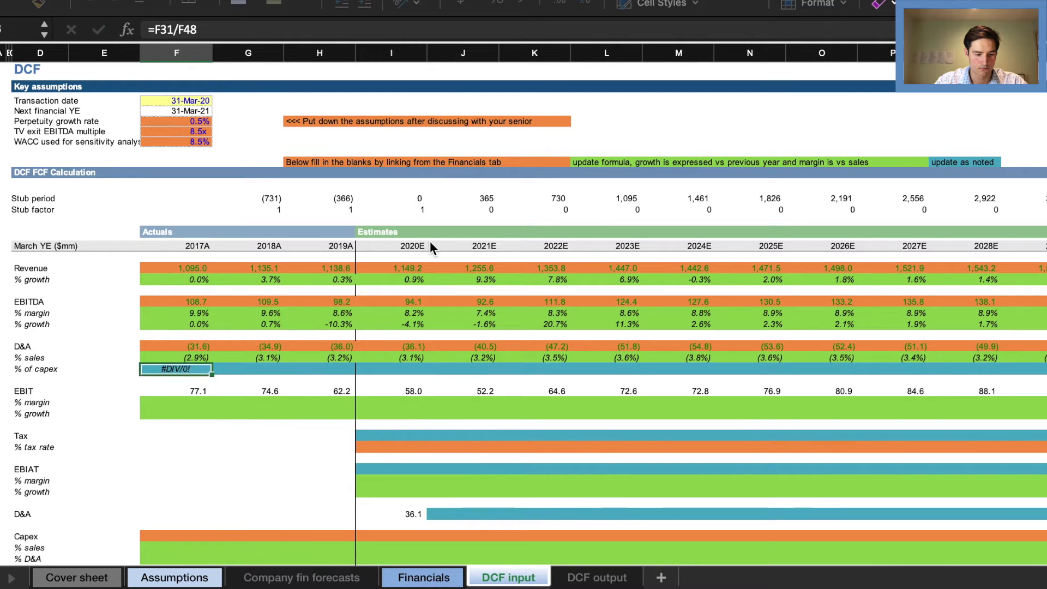
- Copy the 2017A D&A % of capex formula across 2018A to 2030E
key(super+c)
key(Right)
key(shift+Right)
key(shift+Right)
key(shift+Right)
key(shift+Right)
key(shift+Right)
key(shift+Right)
key(shift+Right)
key(shift+Right)
key(shift+Right)
key(shift+Right)
key(shift+Right)
key(super+v)
- Calculate the 2017A EBIT % margin as EBIT divided by revenue with =F35/F24
key(Left)
key(Down)
key(Down)
key(Down)
text(=)
key(Up)
text(/)
key(Up)
key(Up)
key(Up)
key(Up)
key(Up)
key(Up)
key(Up)
key(Up)
key(Up)
key(Up)
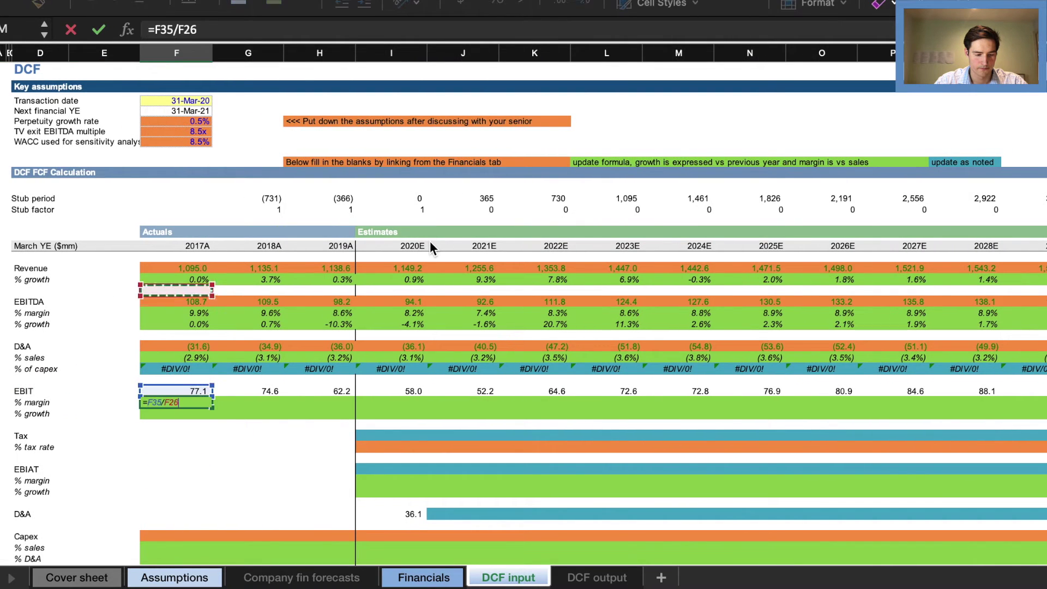
key(Up)
key(Up)
key(Return)
- Copy the 2017A EBIT % margin formula across the remaining years to 2030E
key(Up)
key(super+c)
key(shift+Right)
key(shift+Right)
key(shift+Right)
key(shift+Right)
key(shift+Right)
key(shift+Right)
key(shift+Right)
key(shift+Right)
key(shift+Right)
key(shift+Right)
key(shift+Right)
key(shift+Right)
key(shift+Right)
key(super+v)
- Calculate the 2017A EBIT % growth versus the previous year with =IFERROR(F35/E35-1,0)
key(Down)
text(=iferror()
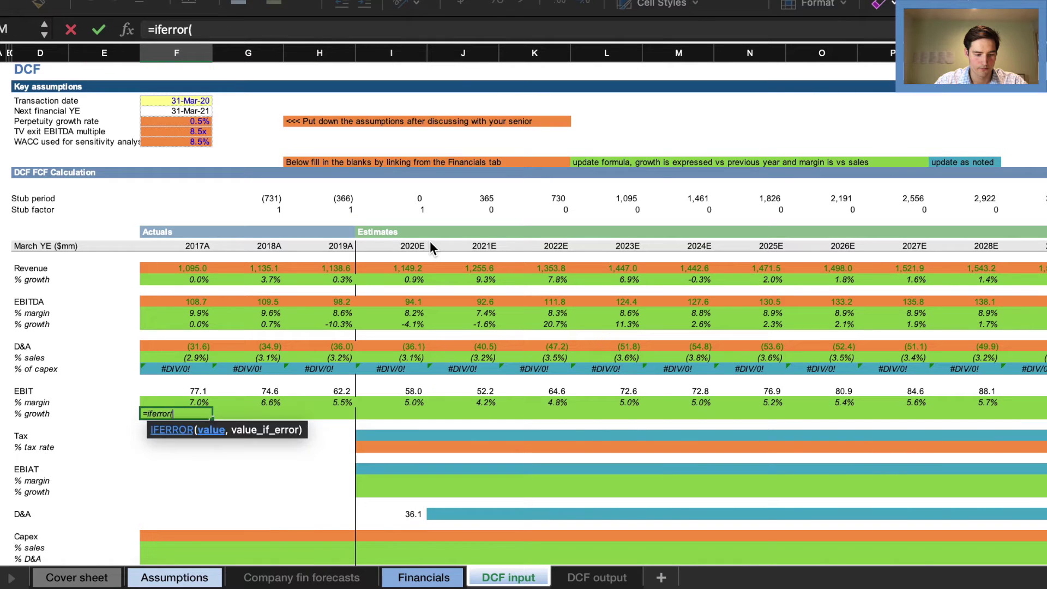
key(Up)
key(Up)
text(/)
key(Up)
key(Up)
key(Left)
text(-1,0))
key(Return)
- Copy the 2017A EBIT % growth formula across 2018A to 2030E
key(Up)
key(super+c)
key(Right)
key(shift+Right)
key(shift+Right)
key(shift+Right)
key(shift+Right)
key(shift+Right)
key(shift+Right)
key(shift+Right)
key(shift+Right)
key(shift+Right)
key(shift+Right)
key(shift+Right)
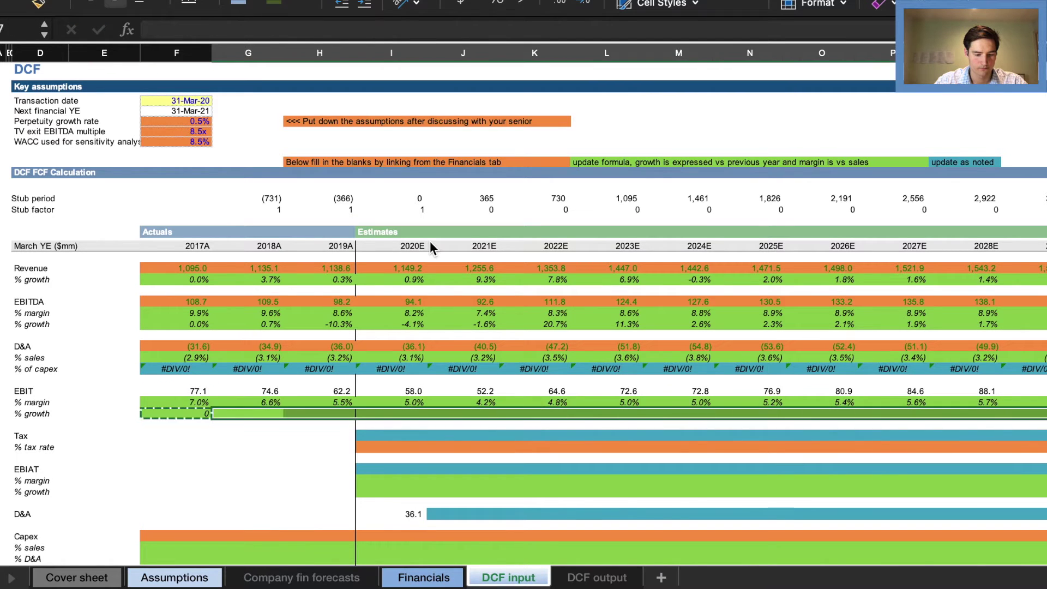
key(super+v)
key(Down)
key(Down)
key(Right)
key(Right)
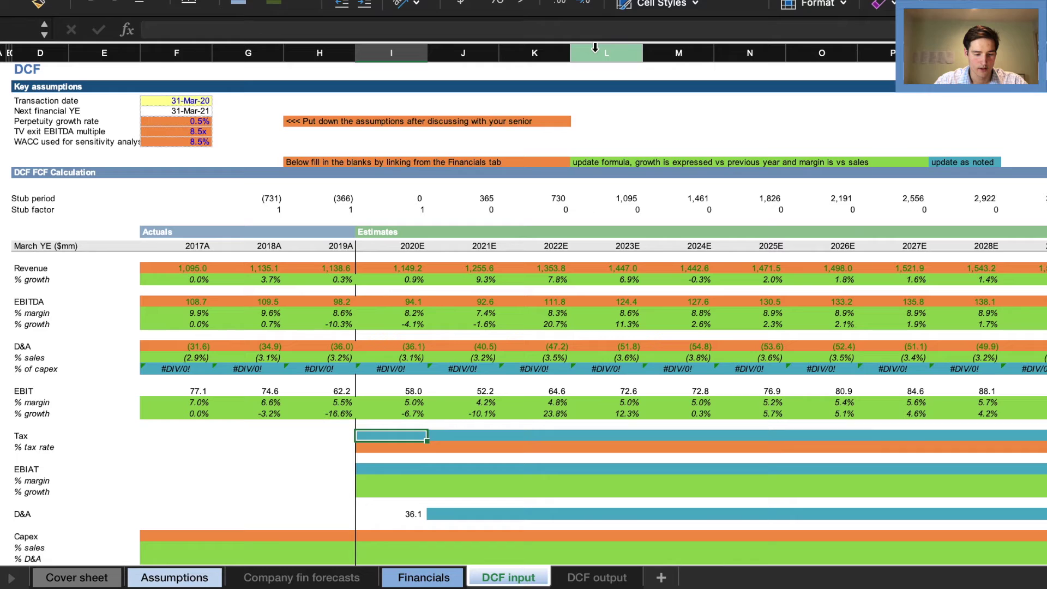
text(=)
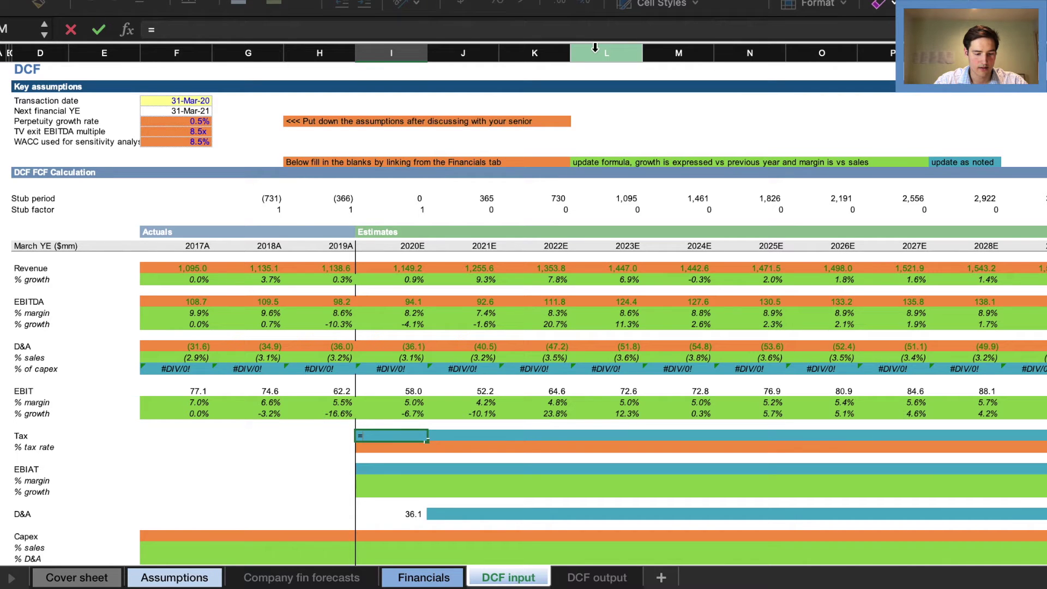
key(Escape)
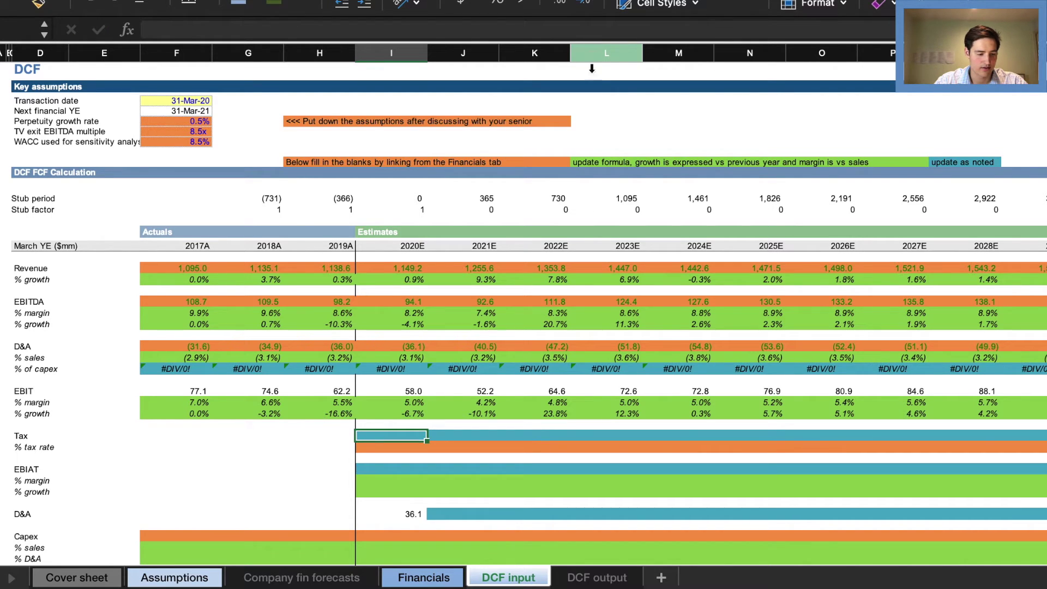
- Read the notes beyond the 2030E column explaining how to calculate the Tax and EBIAT rows
scroll(729, 343, right, 5)
scroll(729, 342, down, 2)
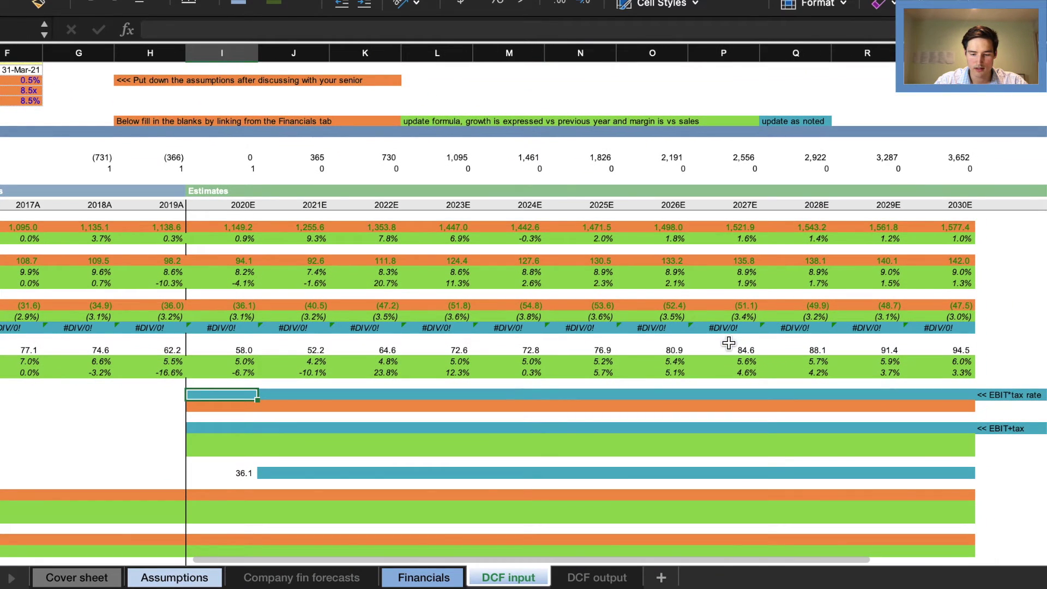
scroll(920, 422, left, 2)
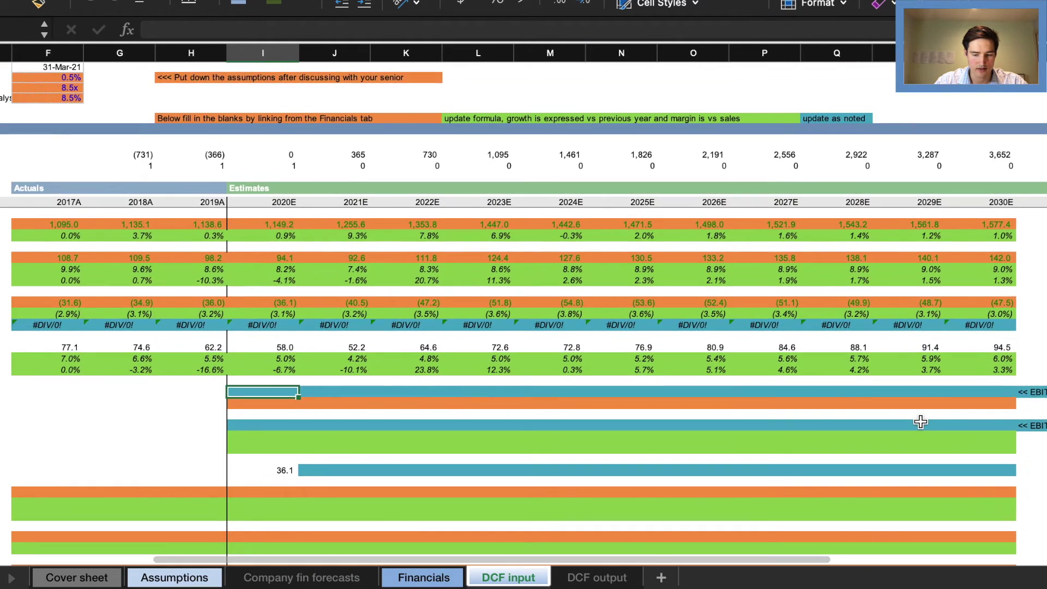
scroll(920, 421, right, 2)
scroll(921, 422, down, 1)
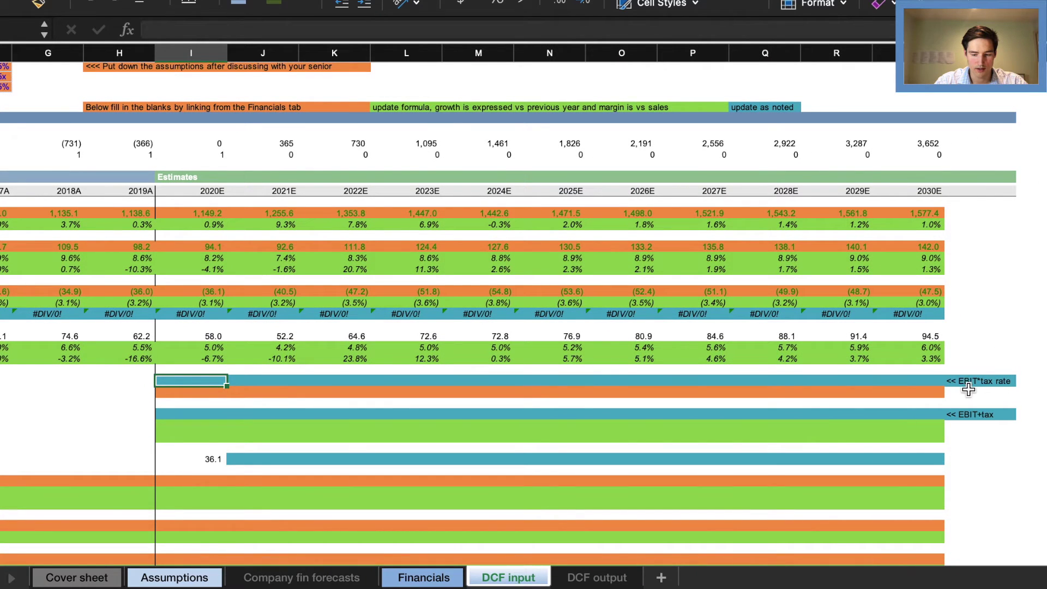
scroll(981, 395, left, 1)
scroll(982, 393, right, 1)
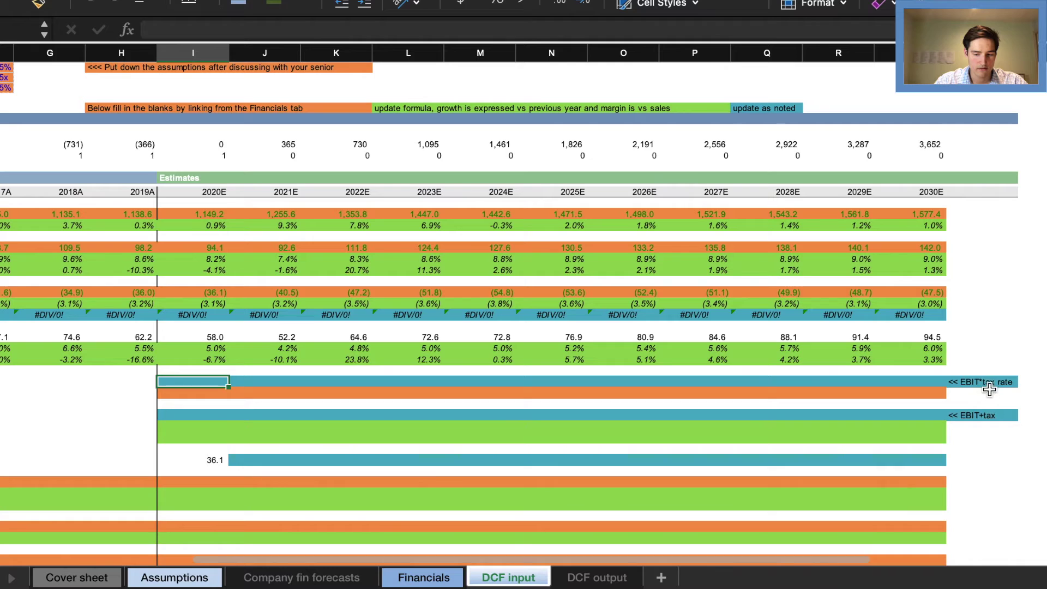
click(990, 383)
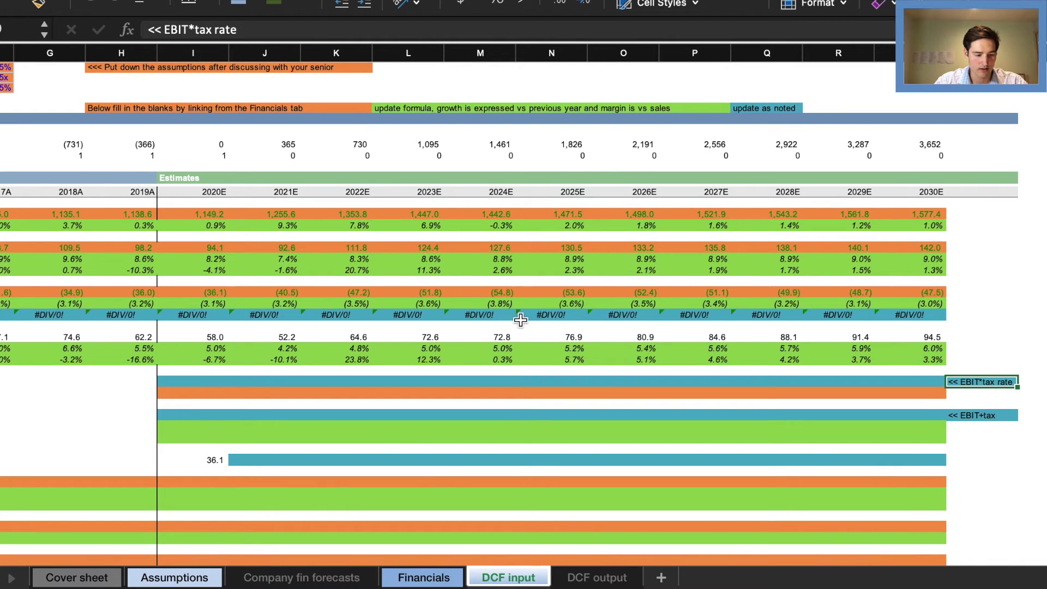
scroll(520, 320, left, 5)
scroll(521, 320, right, 5)
scroll(521, 320, down, 1)
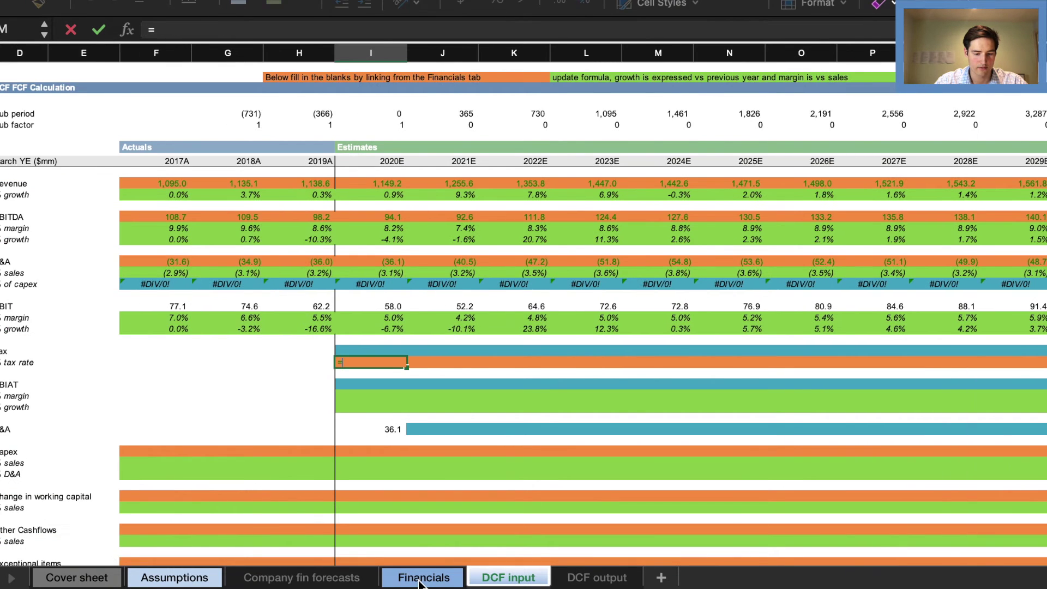
- Link the 2020E % tax rate to the 2020E tax rate on the Financials sheet, cell L29
click(420, 579)
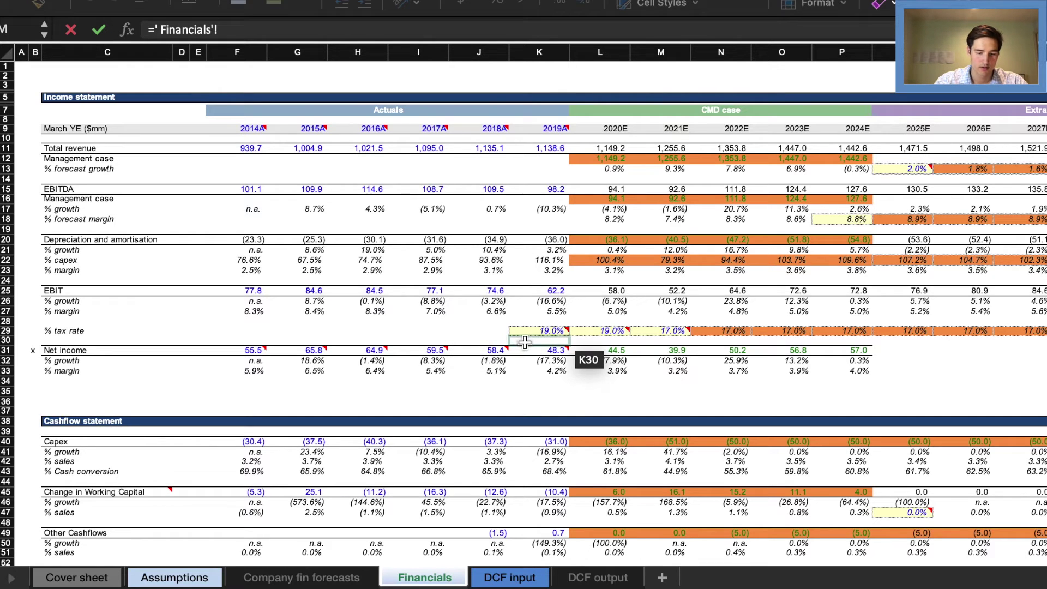
key(Escape)
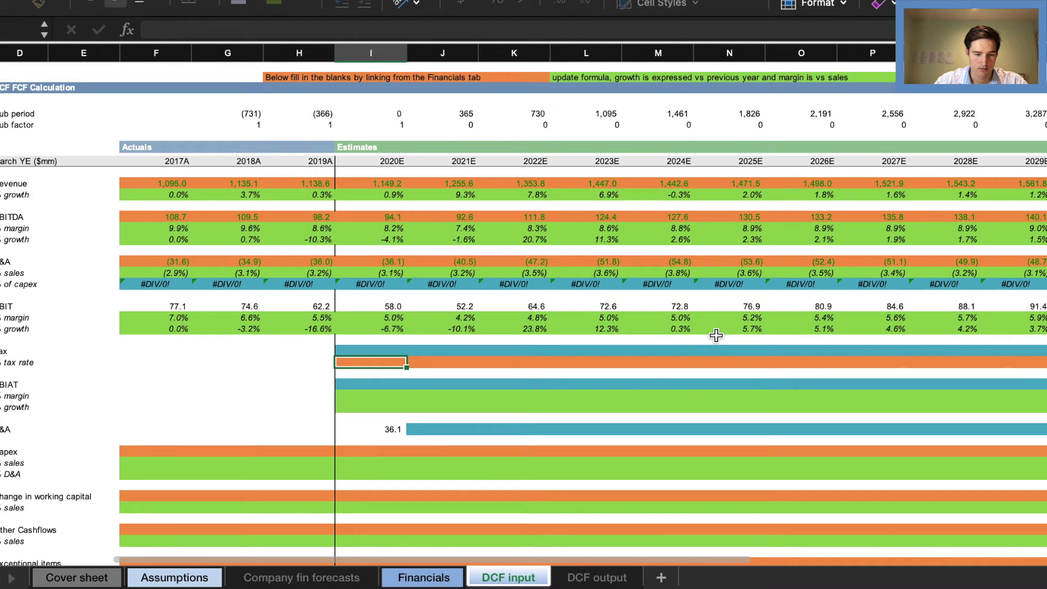
text(=)
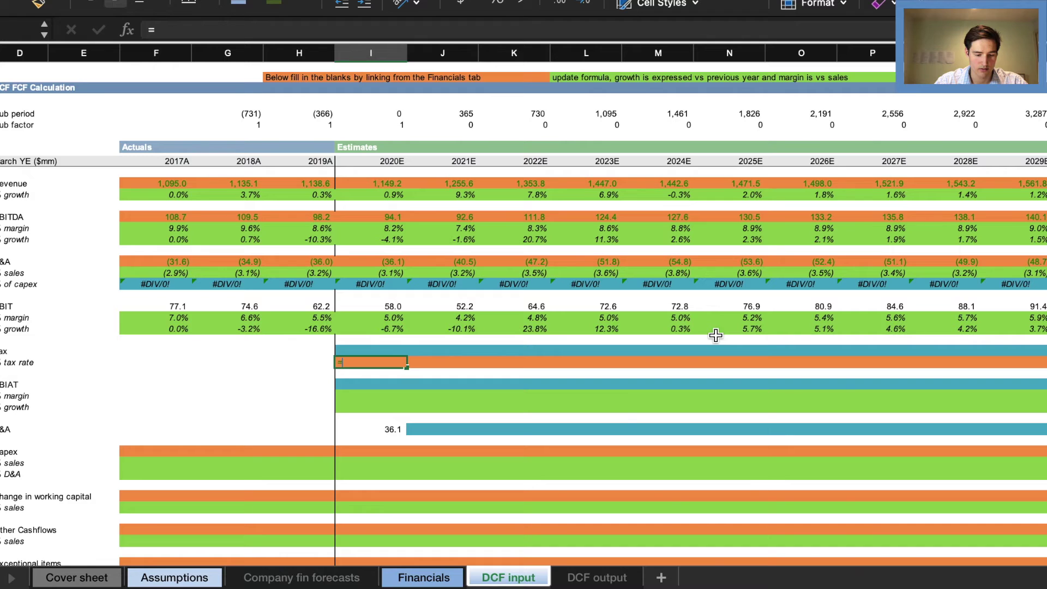
click(426, 577)
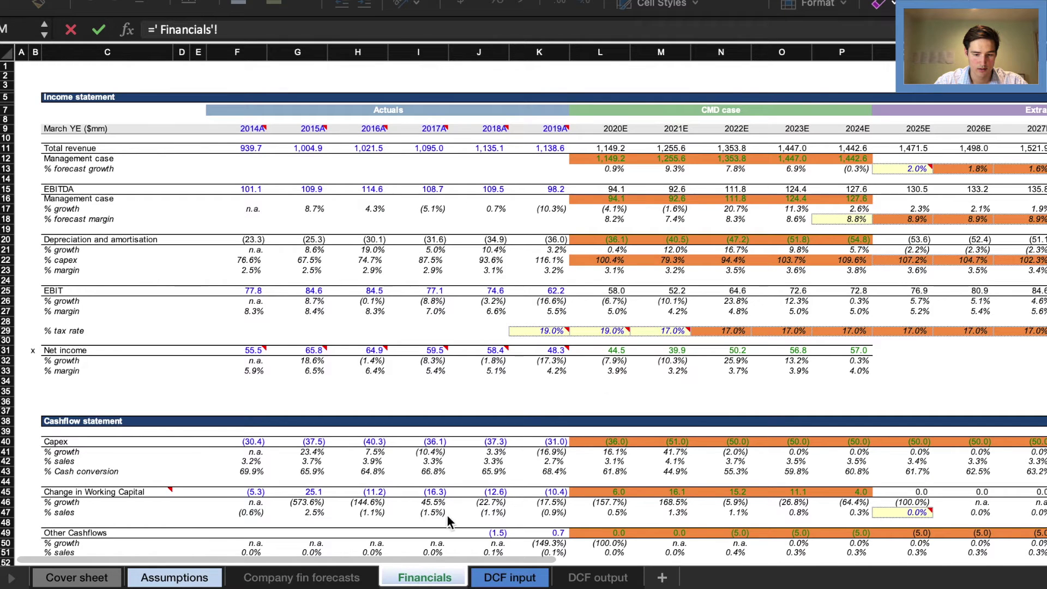
click(615, 331)
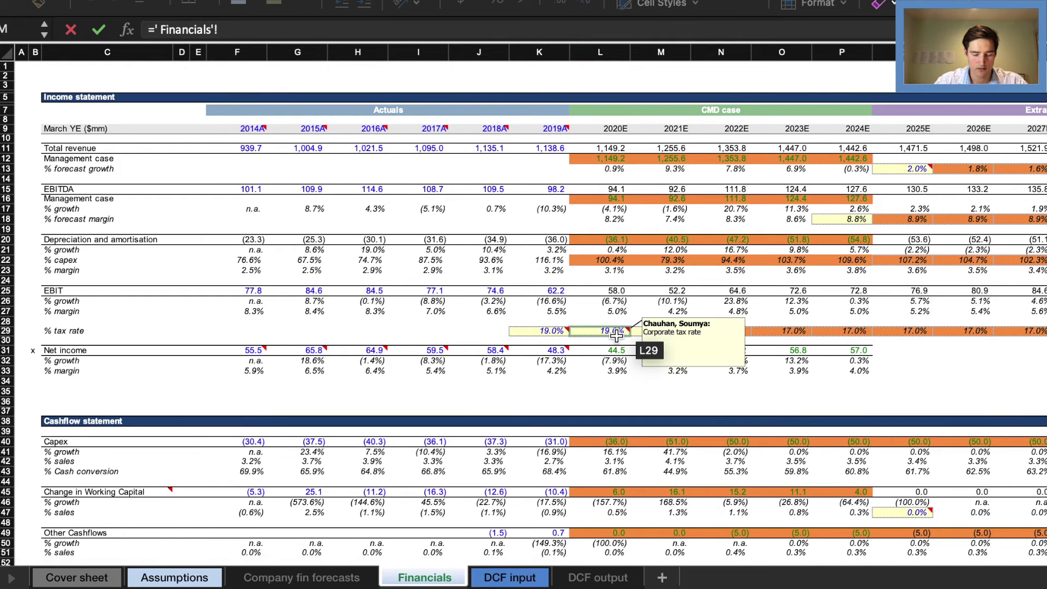
key(Return)
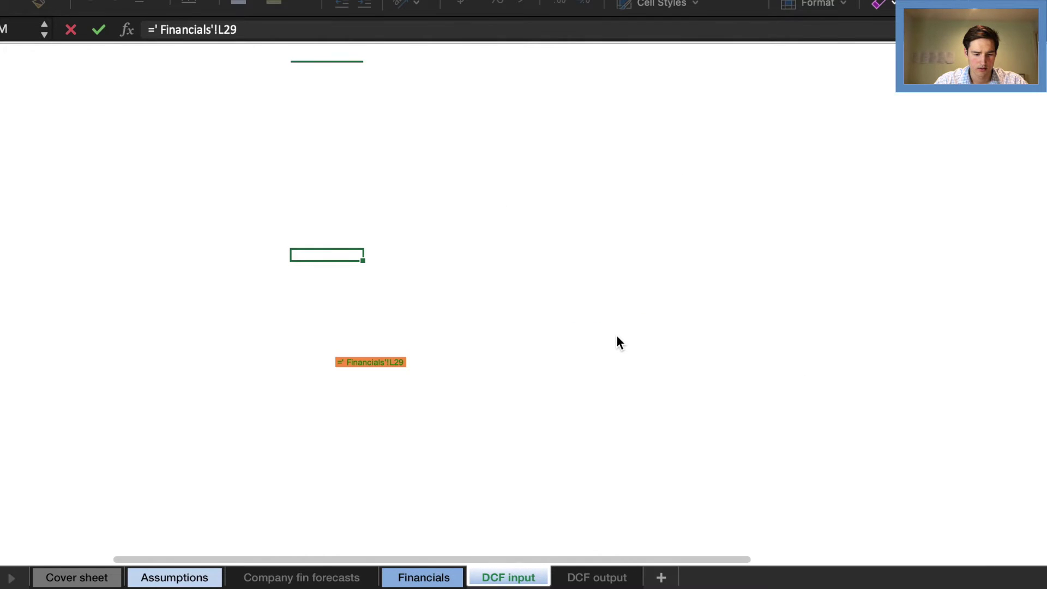
- Copy the 2020E % tax rate link across 2021E to 2030E
key(Up)
key(super+c)
key(Right)
key(shift+Right)
key(shift+Right)
key(shift+Right)
key(shift+Right)
key(shift+Right)
key(shift+Right)
key(shift+Right)
key(shift+Right)
key(shift+Right)
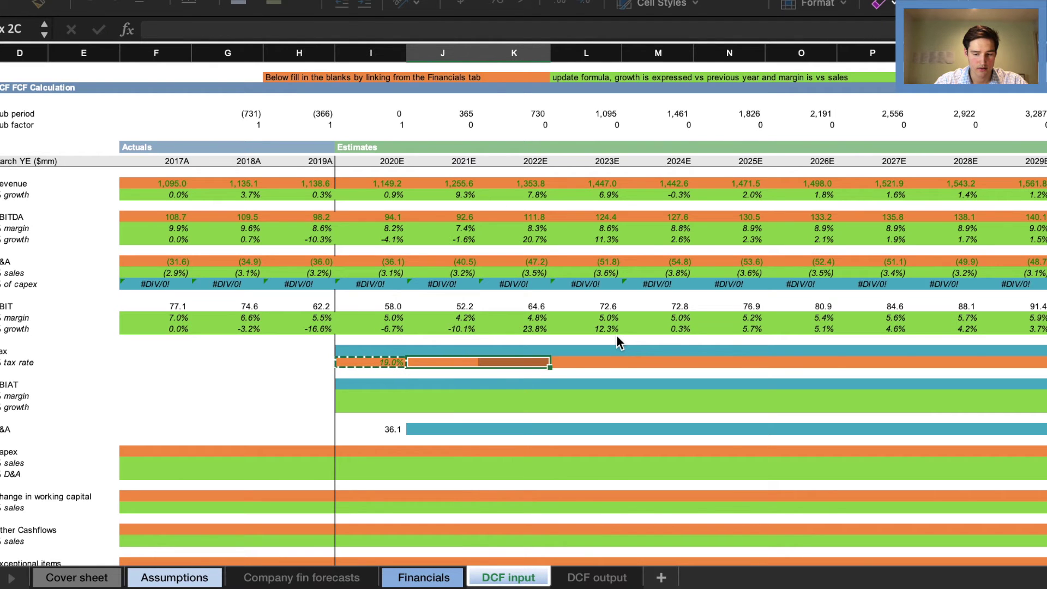
key(super+v)
key(Left)
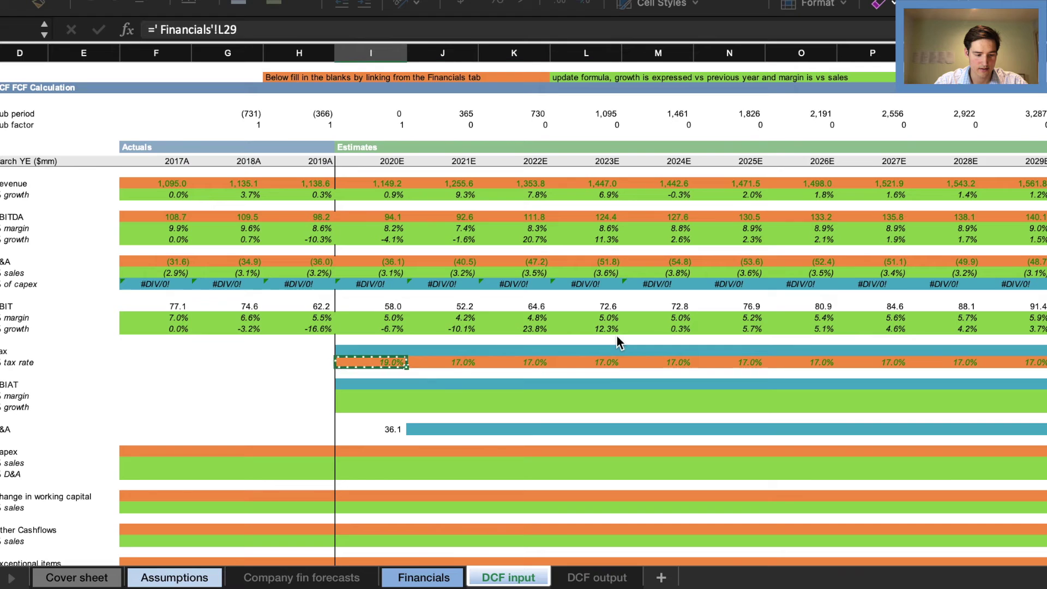
- Calculate the 2020E tax as EBIT times the tax rate with =I35*I40
key(Left)
key(Right)
key(Up)
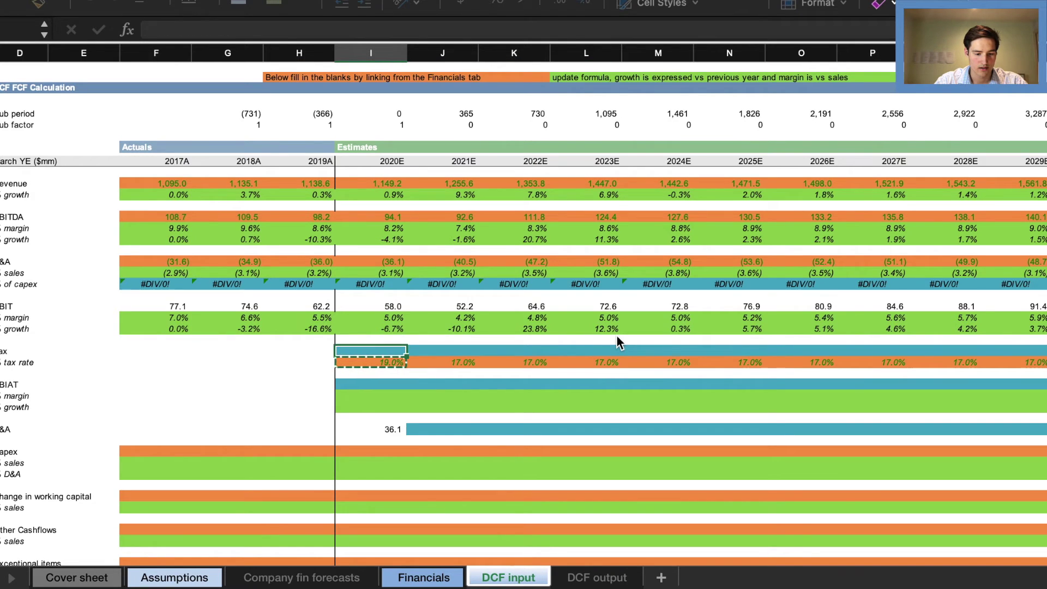
text(=)
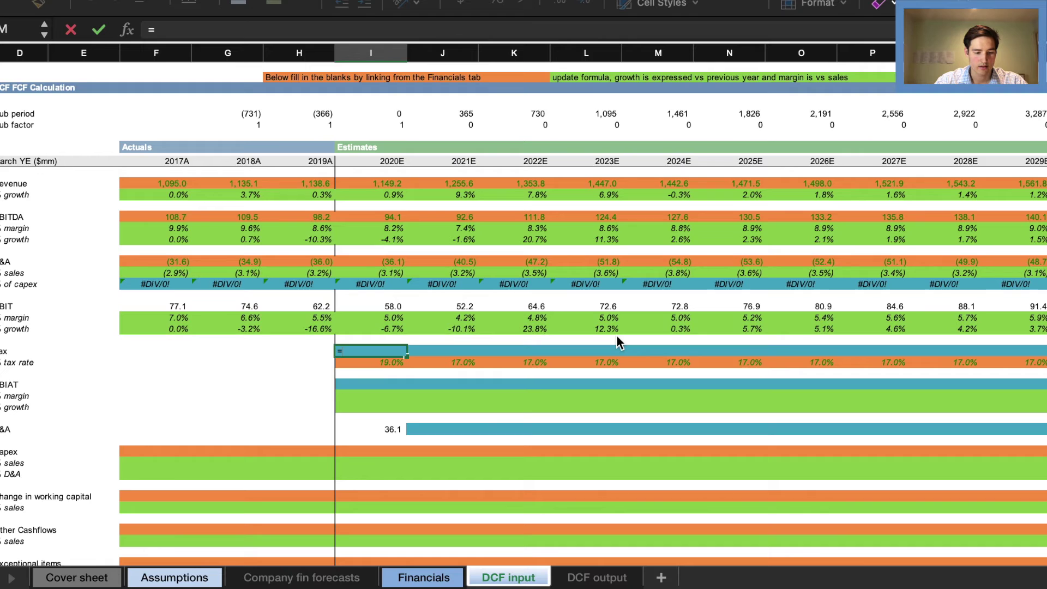
key(Up)
key(Up)
key(Up)
key(Up)
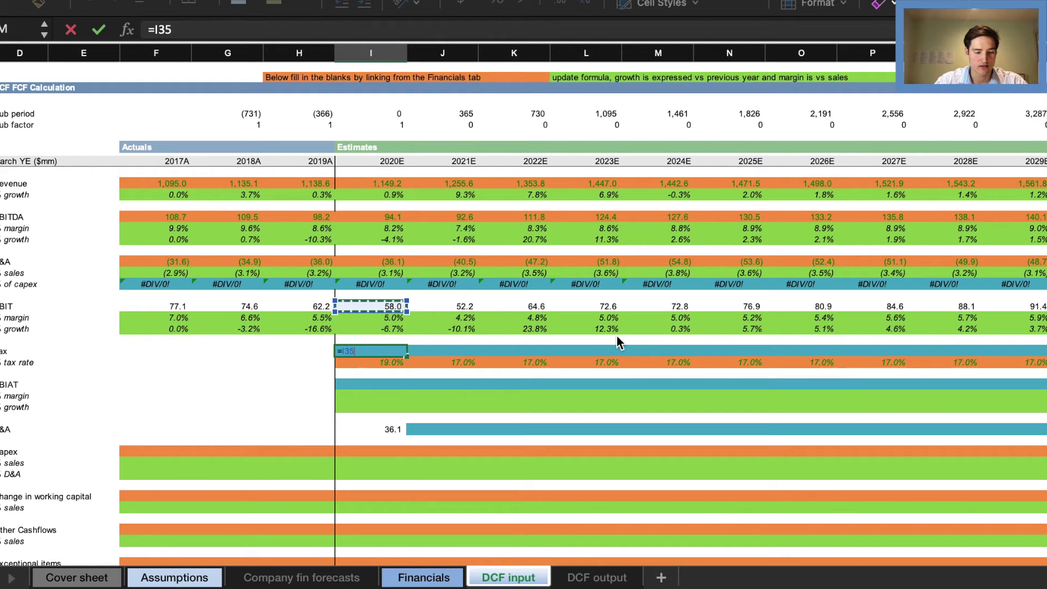
text(*)
key(Down)
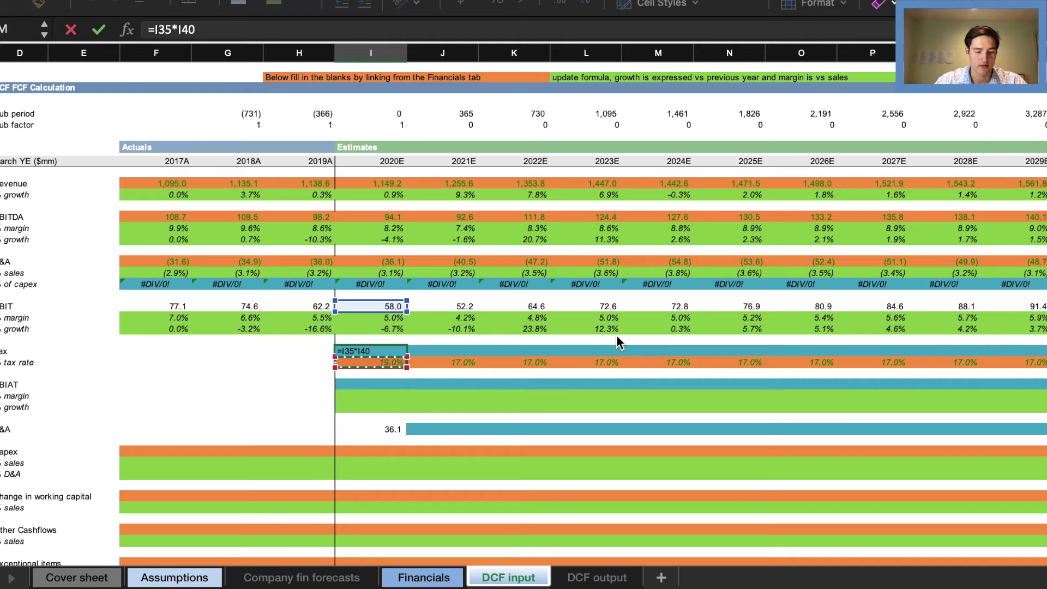
key(Return)
- Copy the 2020E tax formula across the remaining forecast years from 2021E
key(Up)
key(super+c)
key(Right)
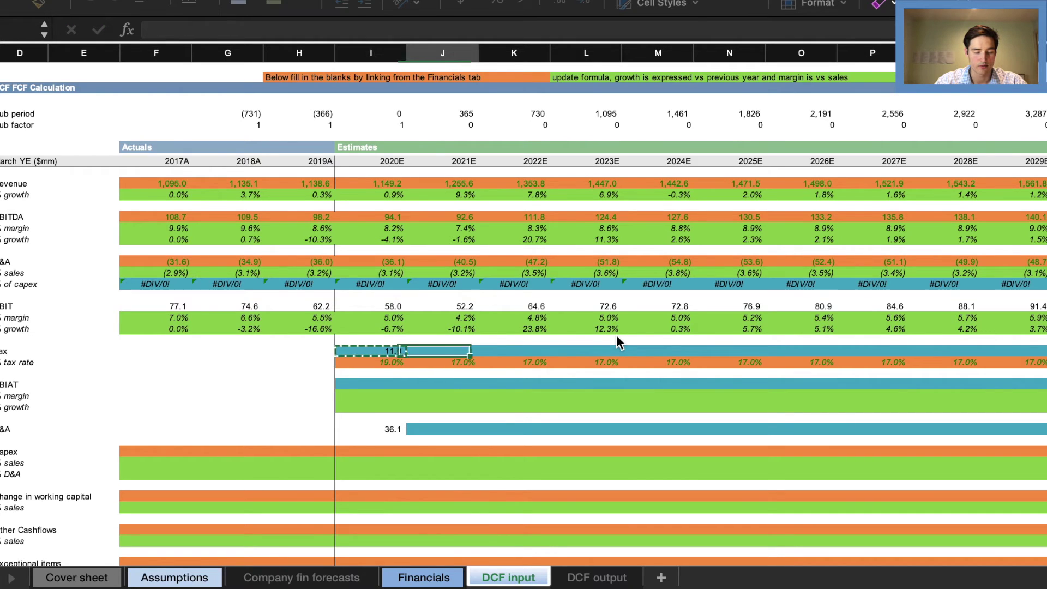
key(shift+Right)
key(shift+Right)
key(shift+Right)
key(shift+Right)
key(shift+Right)
key(shift+Right)
key(shift+Right)
key(shift+Right)
key(ctrl+v)
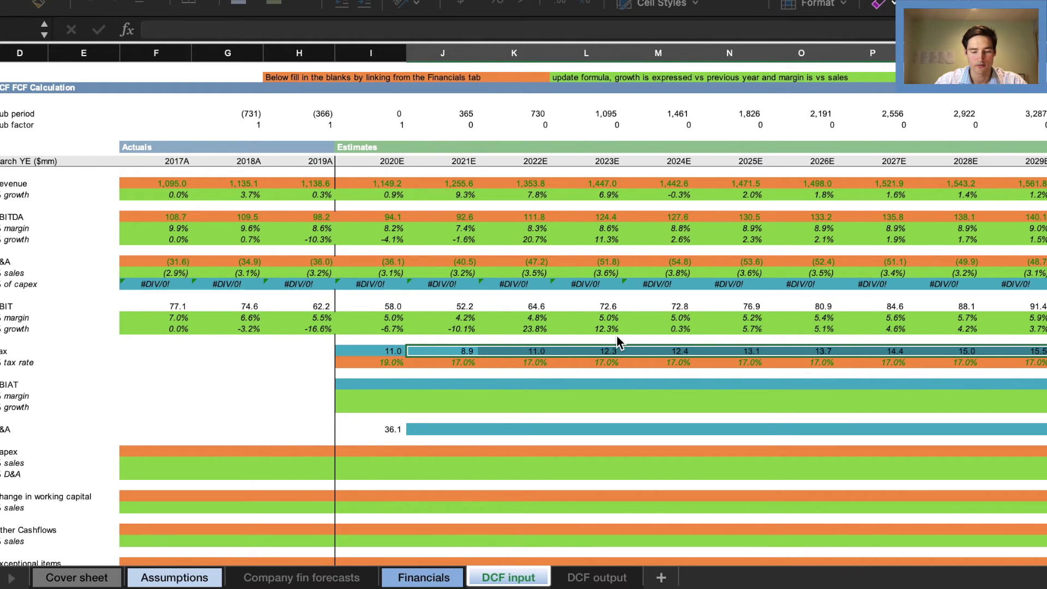
- Calculate the 2020E EBIAT as EBIT minus tax with =I35-I39
key(Down)
key(Down)
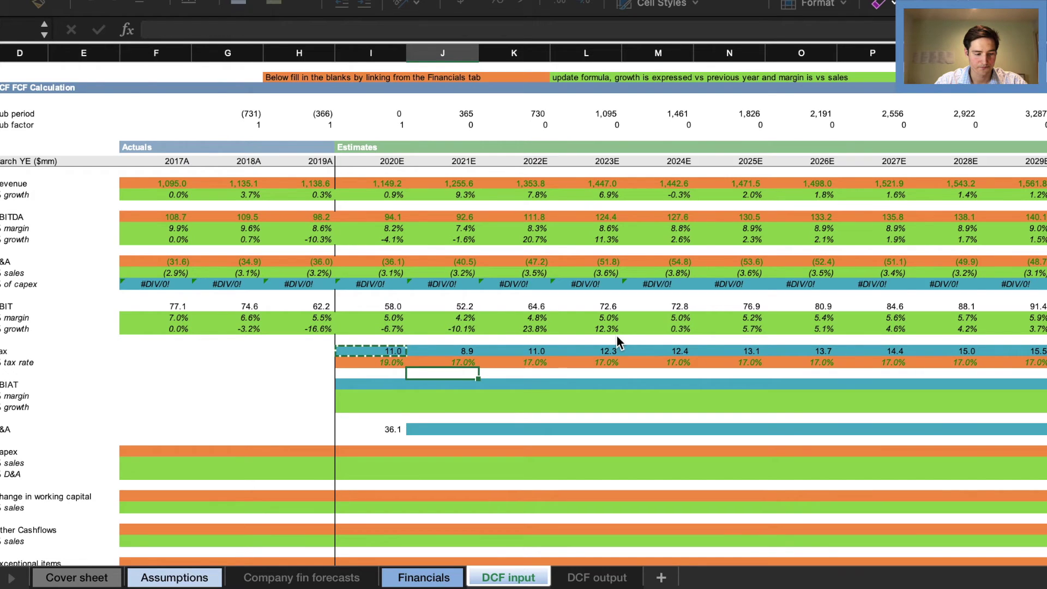
key(Up)
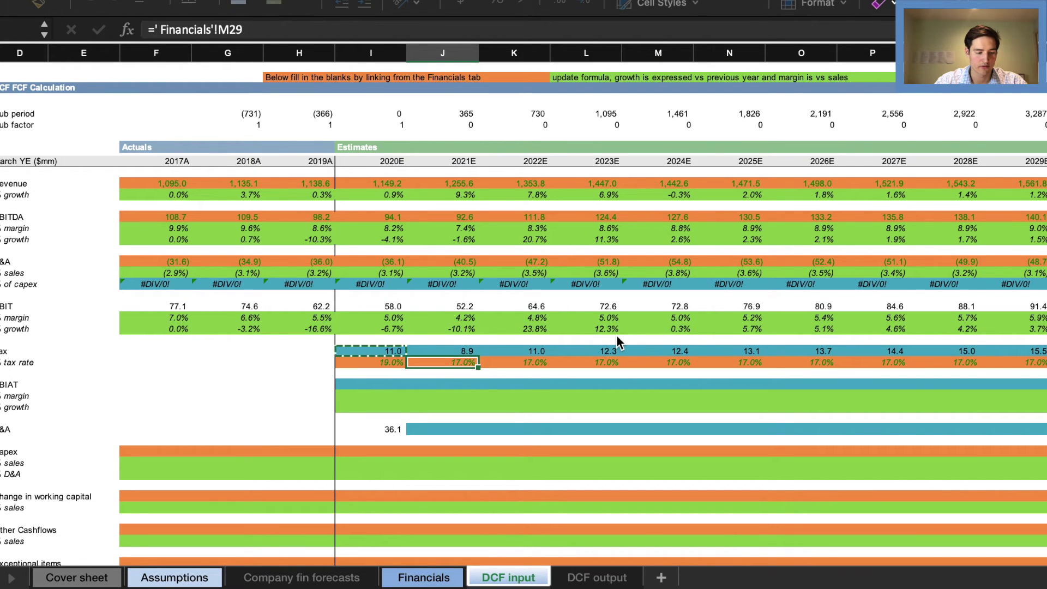
key(Left)
key(Down)
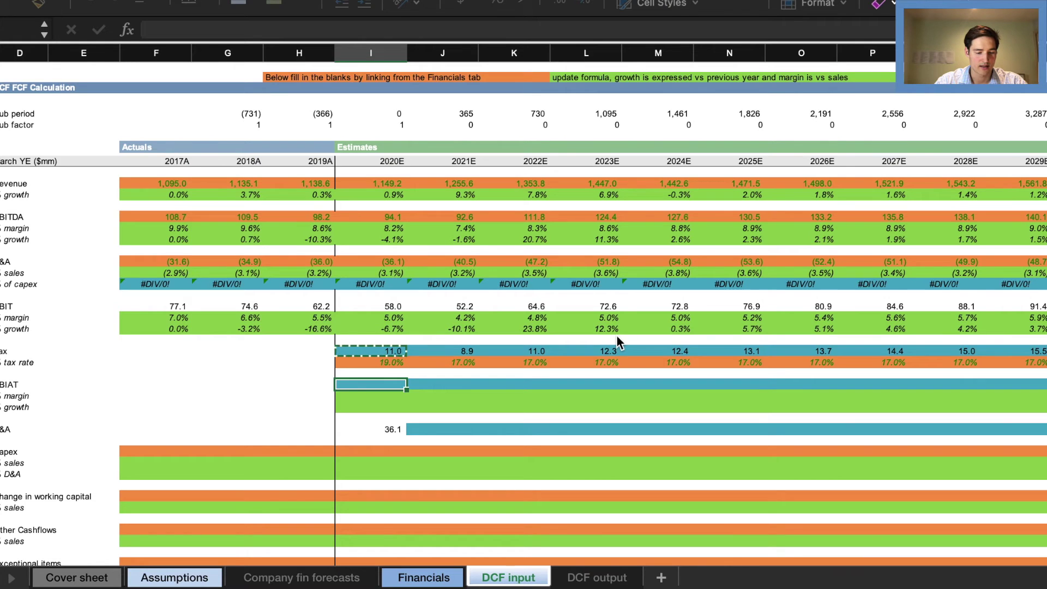
text(=)
key(Up)
key(Up)
key(Up)
key(Up)
key(Up)
key(Up)
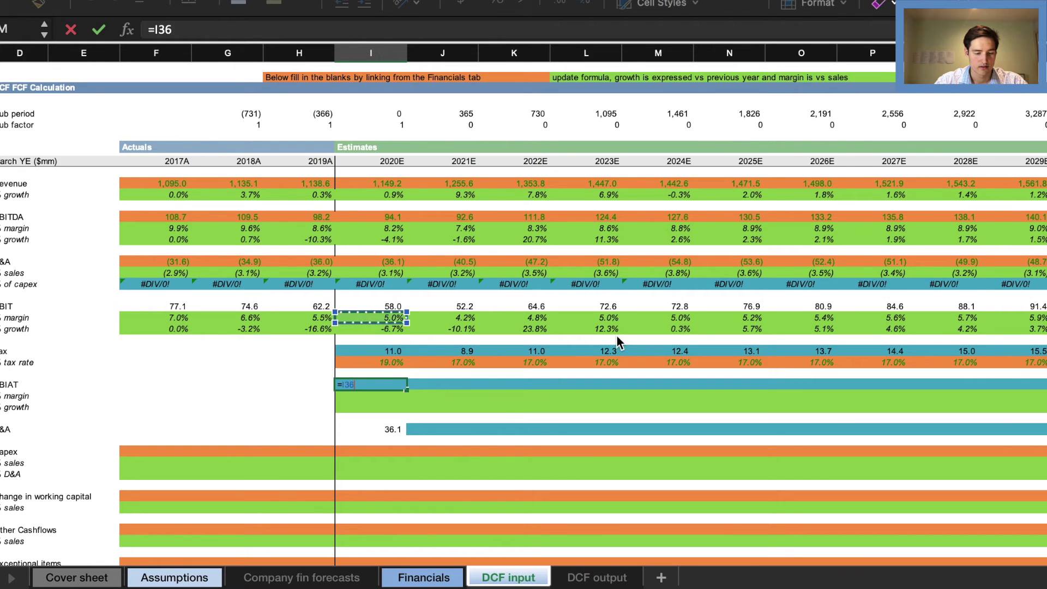
key(Up)
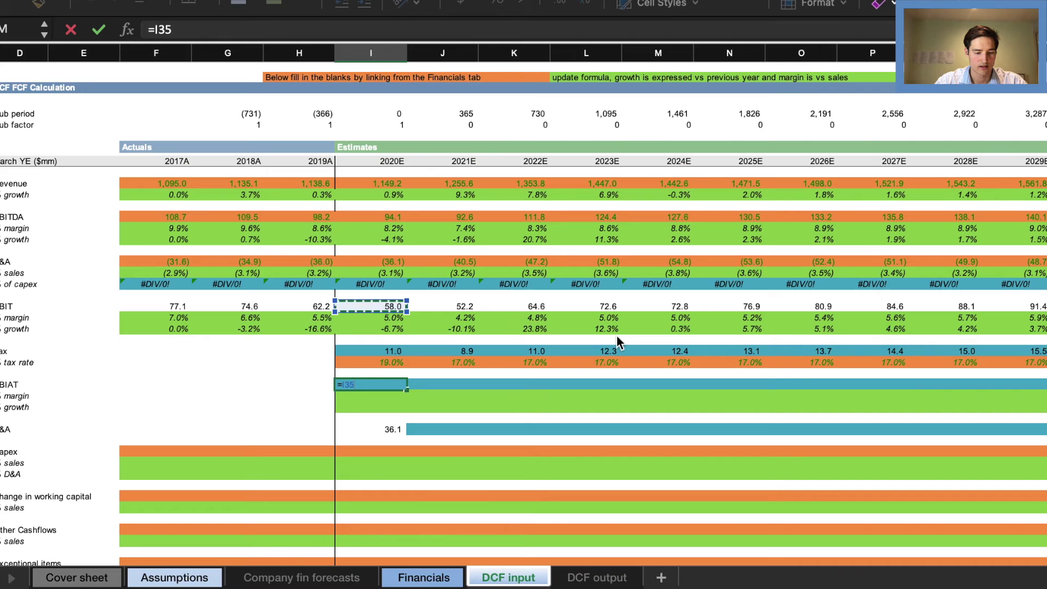
text(-)
key(Up)
key(Up)
key(Up)
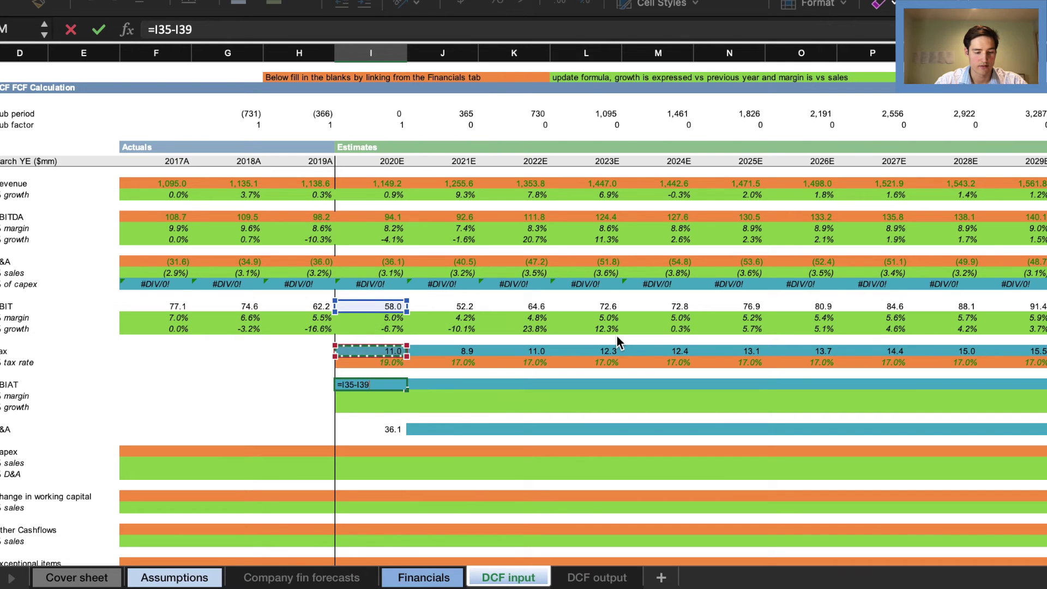
key(Return)
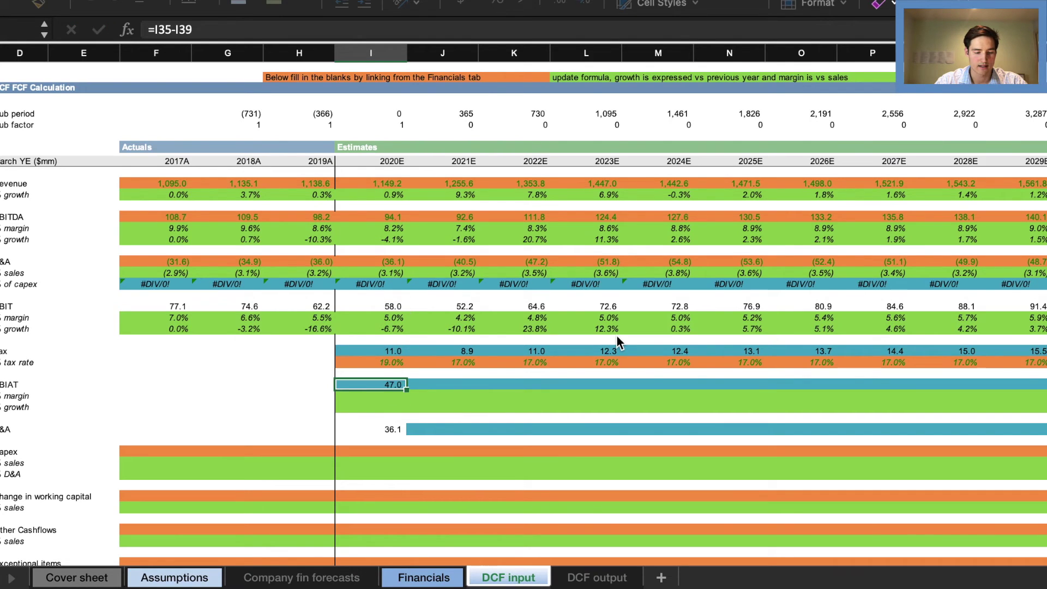
- Copy the 2020E EBIAT formula across the remaining forecast years from 2021E to 2030E
key(ctrl+c)
key(Right)
key(shift+Right)
key(shift+Right)
key(shift+Right)
key(shift+Right)
key(shift+Right)
key(shift+Right)
key(shift+Right)
key(shift+Right)
key(shift+Right)
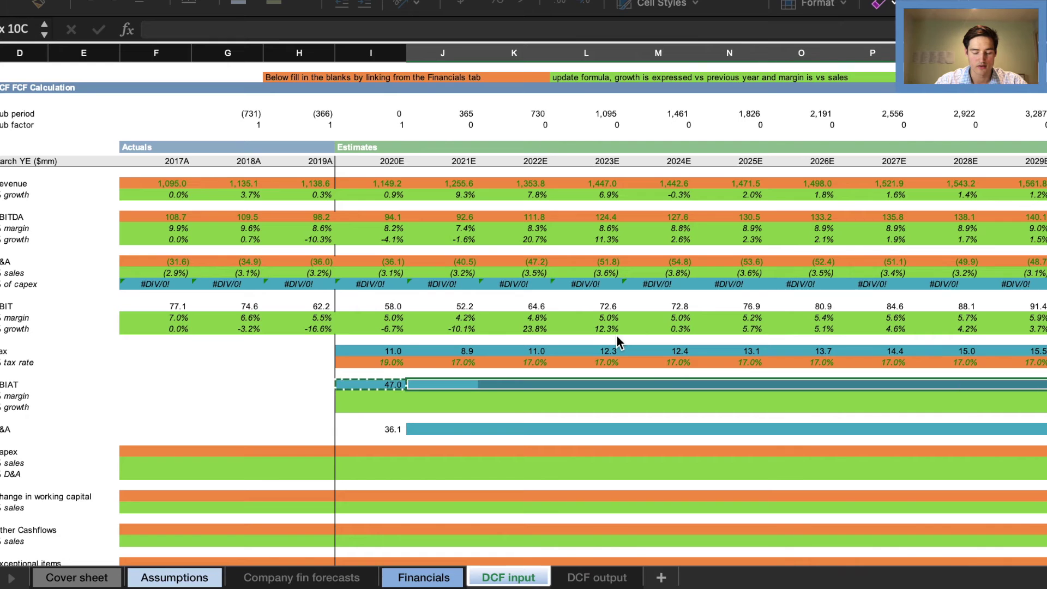
key(ctrl+v)
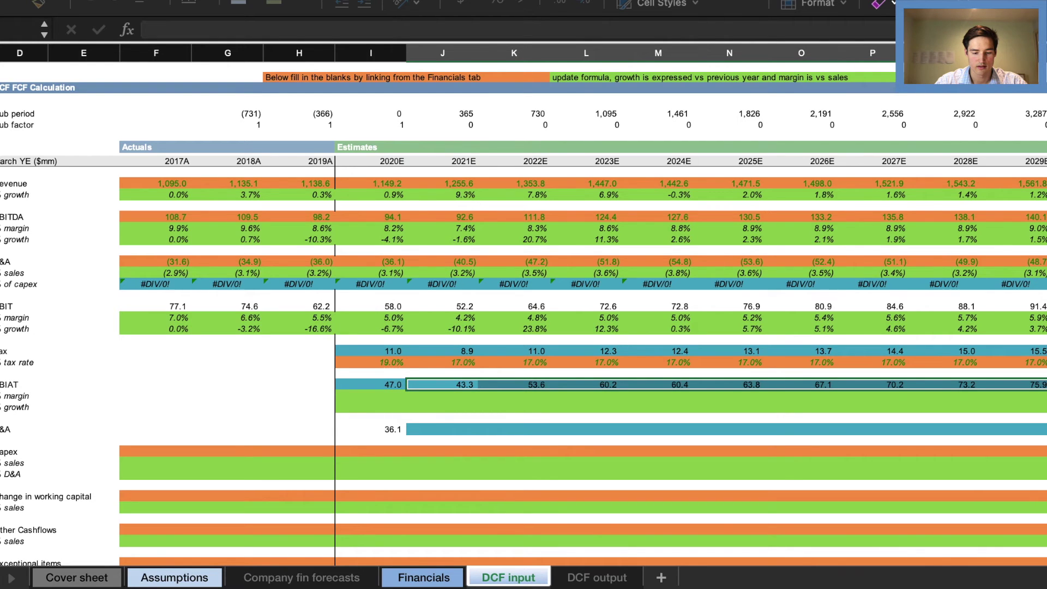
- Check the copied EBIAT and tax rate formulas out to the 2030E column
key(Down)
key(Up)
key(Right)
key(Right)
key(Right)
key(Right)
key(Right)
key(Right)
key(Right)
key(Right)
key(Right)
key(Right)
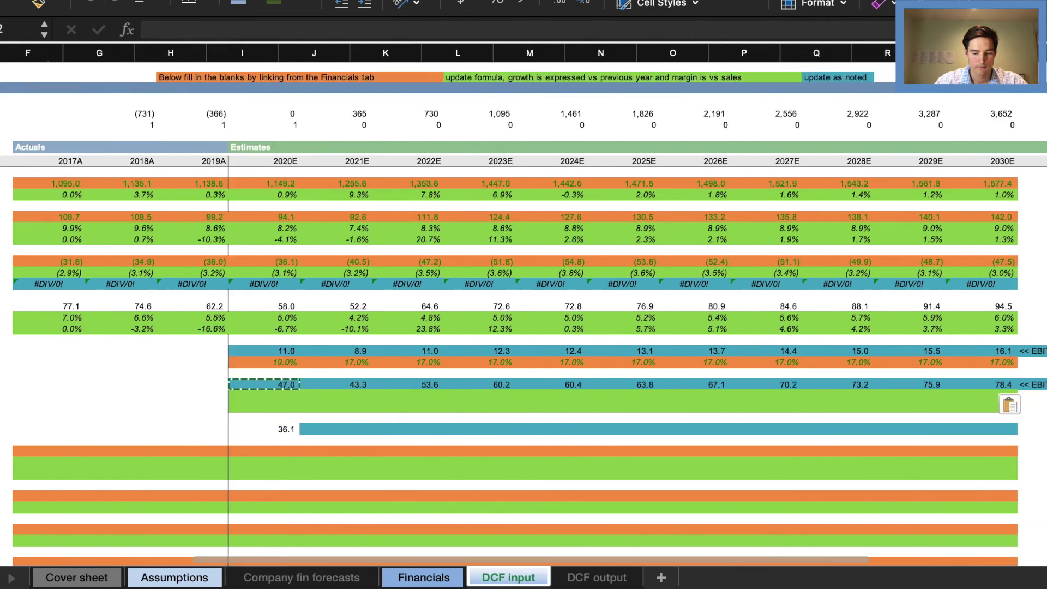
key(Left)
key(Left)
key(Up)
key(Up)
key(Right)
key(Left)
key(Down)
key(Down)
key(Right)
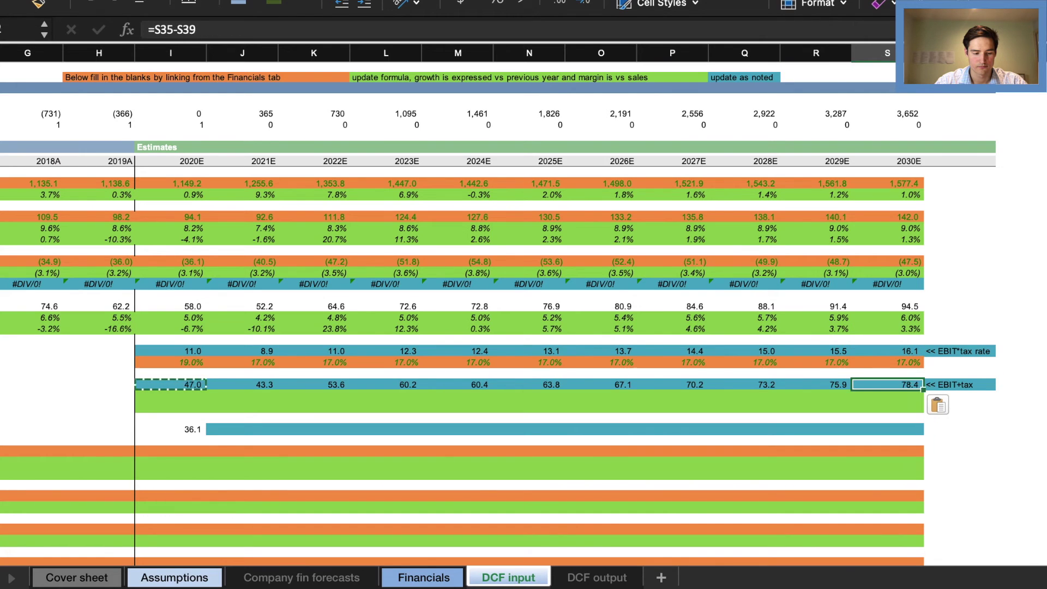
key(ctrl+Left)
key(ctrl+Right)
key(Left)
key(Right)
key(Left)
key(Up)
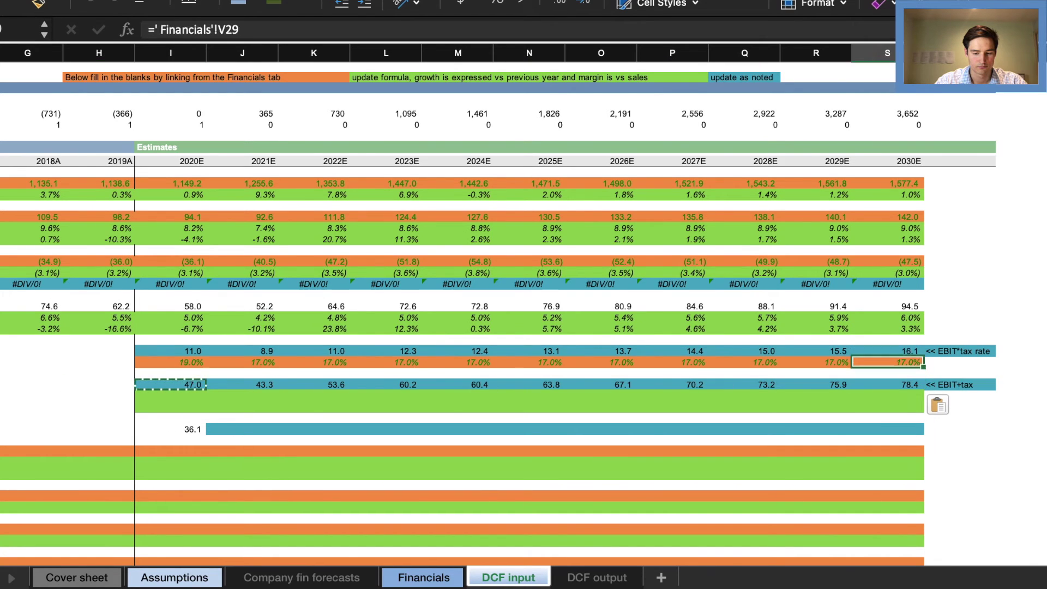
key(Down)
- Calculate the 2020E EBIAT % margin as EBIAT divided by revenue
key(ctrl+Left)
key(ctrl+Left)
key(ctrl+Right)
text(=)
key(Up)
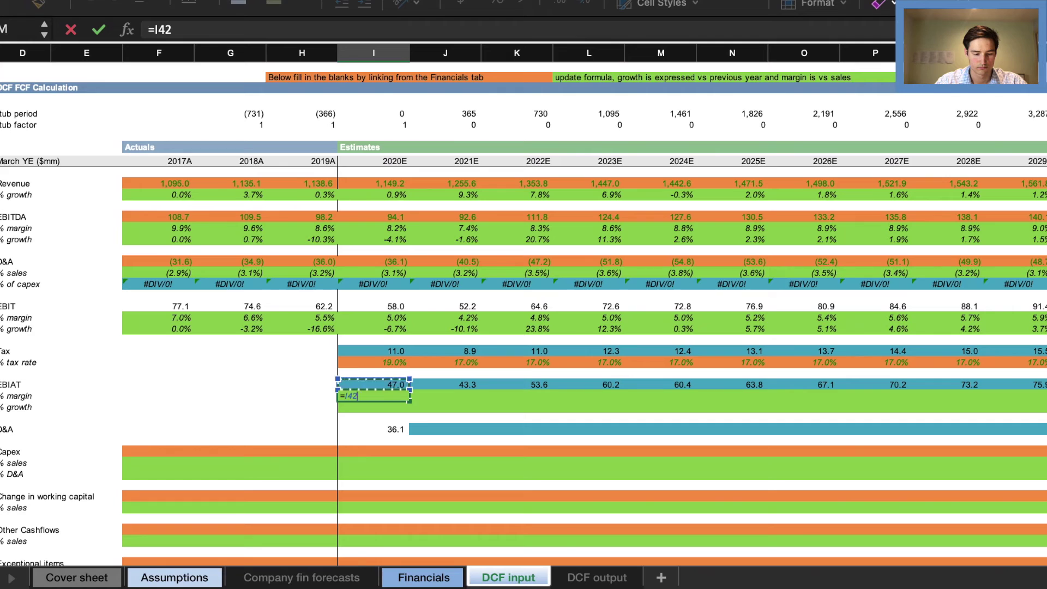
text(/)
key(Up)
key(Up)
key(Up)
key(Up)
key(Up)
key(Up)
key(Up)
key(Up)
key(Up)
key(Up)
key(Up)
key(Up)
key(Up)
key(Up)
key(Up)
key(Up)
key(Up)
key(Up)
key(Up)
key(Return)
- Copy the 2020E EBIAT % margin formula across the forecast years from 2021E
key(Up)
key(ctrl+c)
key(Right)
key(shift+Right)
key(shift+Right)
key(shift+Right)
key(shift+Right)
key(shift+Right)
key(shift+Right)
key(shift+Right)
key(shift+Right)
key(shift+Right)
key(ctrl+v)
- Calculate the 2020E EBIAT % growth as EBIAT over the previous year minus 1, wrapped in IFERROR with 0 as fallback
key(Down)
key(Left)
text(=)
key(Up)
key(Up)
key(BackSpace)
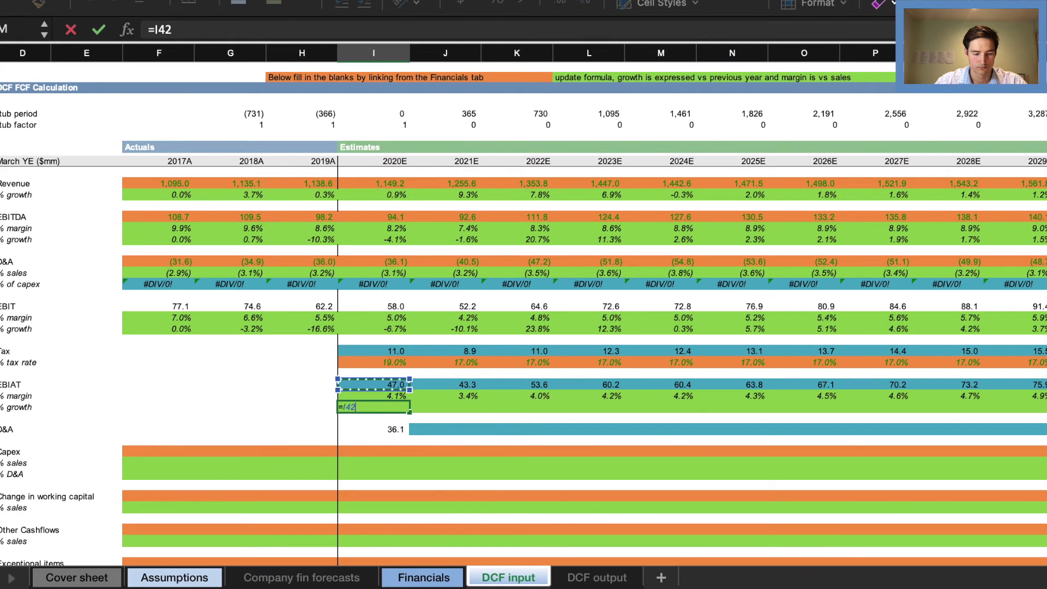
text(iferror()
key(Up)
key(Up)
text(/)
key(Up)
key(Up)
key(Left)
text(-1,0))
key(Return)
- Copy the 2020E EBIAT % growth formula across 2021E to 2030E
key(Up)
key(ctrl+c)
key(Right)
key(shift+Right)
key(shift+Right)
key(shift+Right)
key(shift+Right)
key(shift+Right)
key(shift+Right)
key(shift+Right)
key(shift+Right)
key(shift+Right)
key(shift+Right)
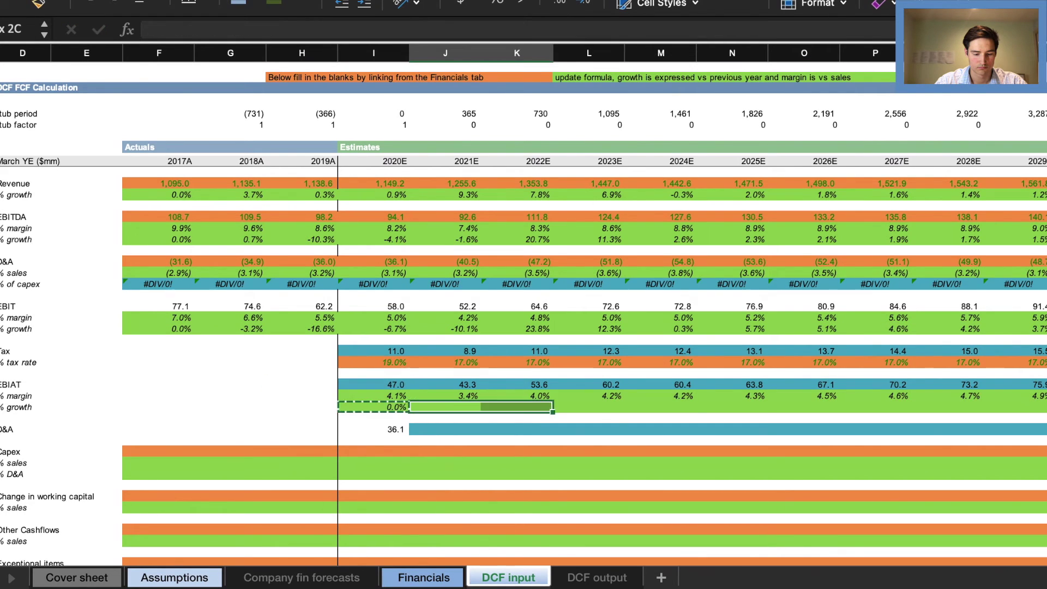
key(ctrl+v)
- Link the 2021E D&A add-back below EBIAT to the negative of the 2021E Depreciation and amortisation figure in Financials
key(Down)
key(Left)
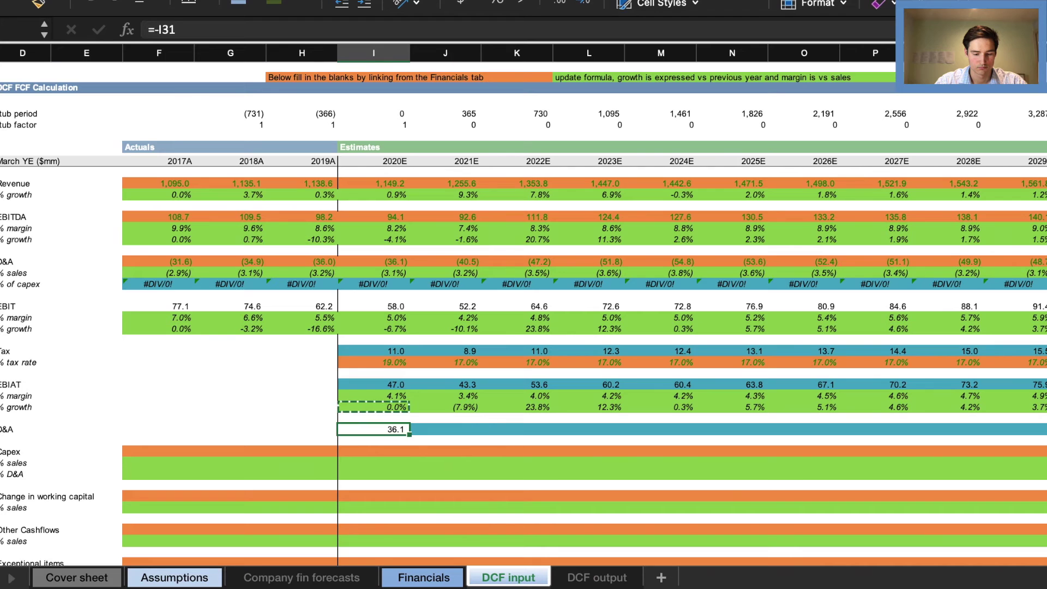
key(Right)
text(=-)
click(423, 578)
scroll(428, 458, down, 1)
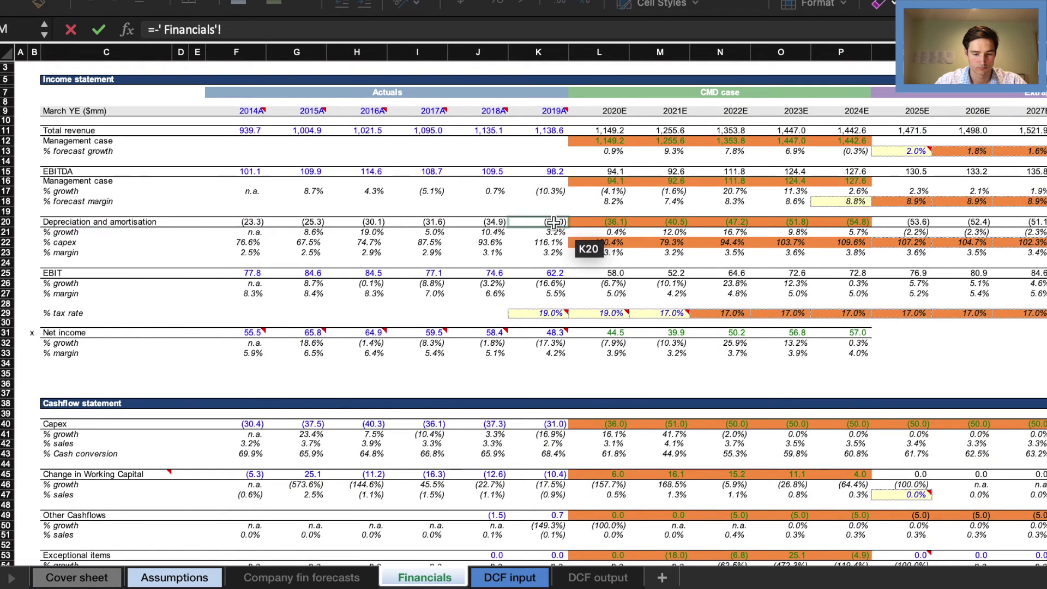
click(654, 225)
key(Return)
- Copy the 2021E D&A add-back link across the remaining forecast years from 2022E
key(Up)
key(ctrl+c)
key(shift+ctrl+Right)
key(ctrl+v)
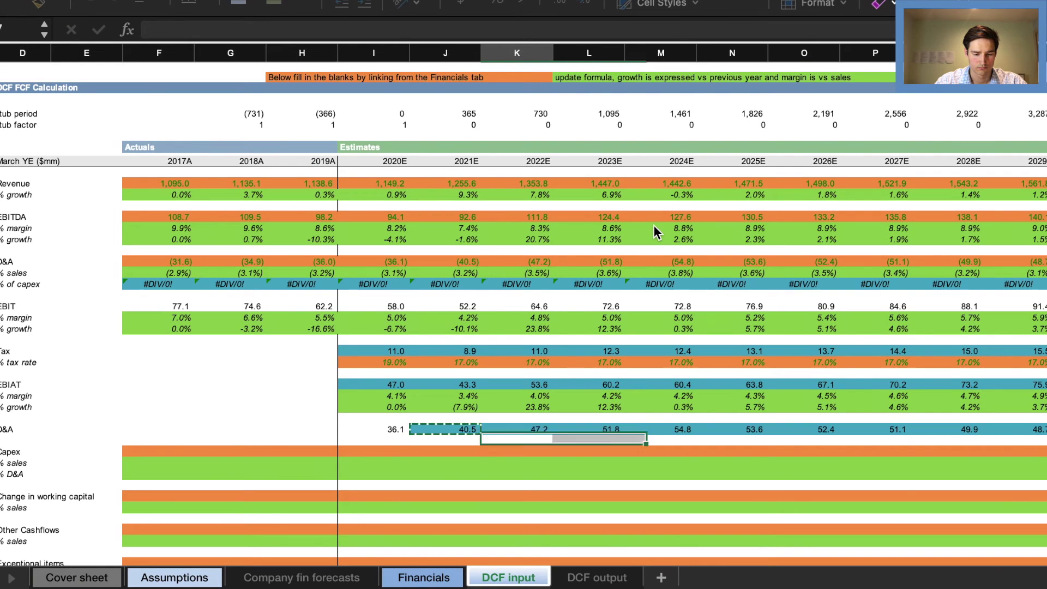
key(Left)
key(Right)
key(Right)
key(Right)
key(Right)
key(Left)
key(Left)
key(Left)
key(Left)
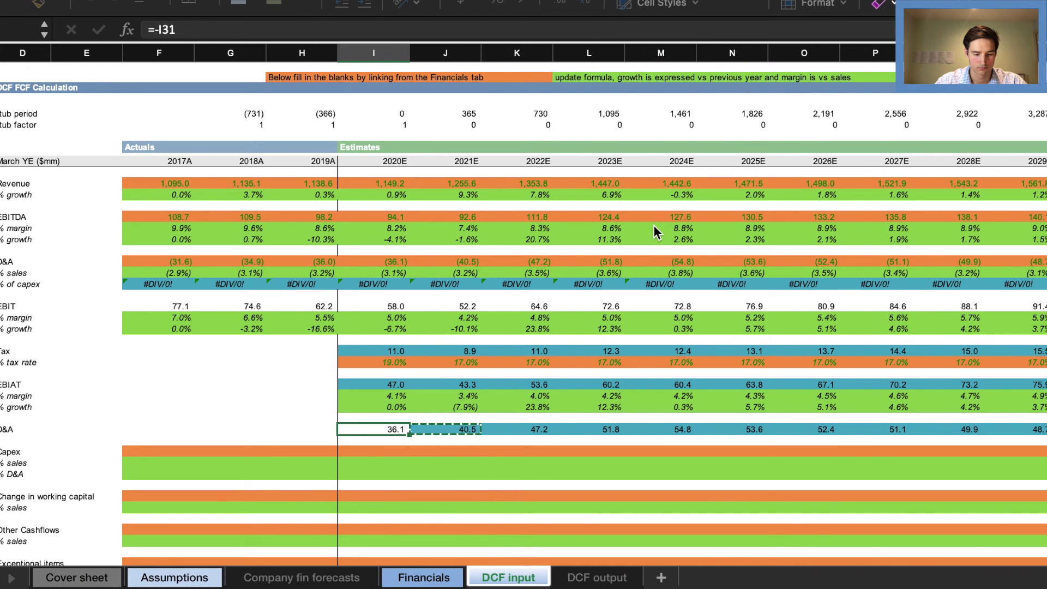
- Link the 2017A Capex to the 2017A Capex figure in the Financials cash flow statement
key(Right)
key(Down)
key(Down)
key(Left)
key(Left)
key(Left)
key(Left)
text(=)
click(424, 577)
click(428, 432)
key(Return)
- Copy the 2017A Capex link across all following years from 2018A
key(Up)
key(ctrl+c)
key(Right)
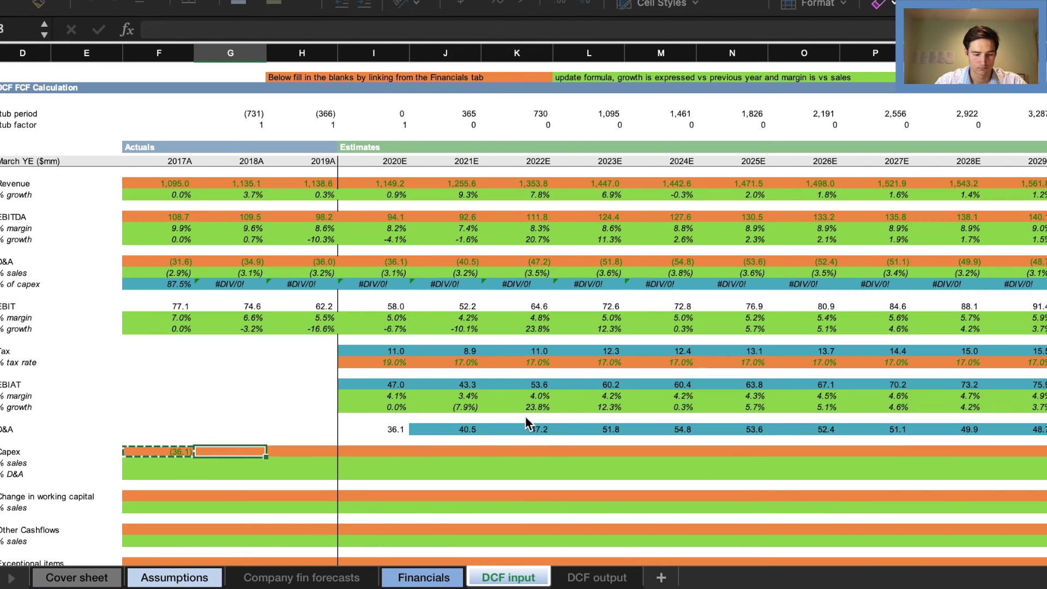
key(shift+ctrl+Right)
key(ctrl+v)
- Calculate the 2017A Capex % sales as 2017A Capex divided by 2017A Revenue
scroll(828, 504, down, 1)
key(Left)
key(Down)
text(=)
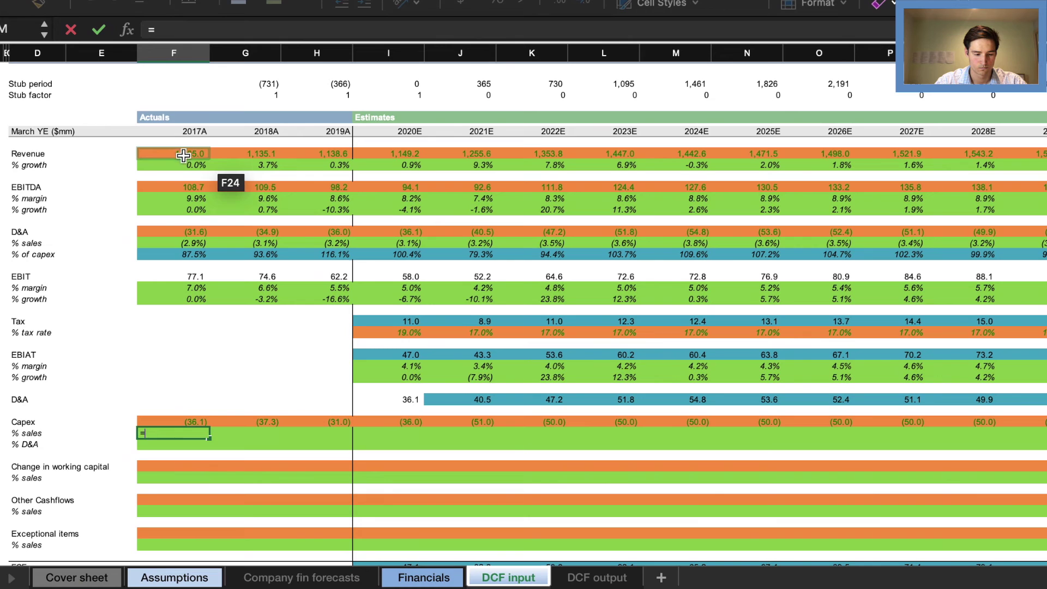
key(Up)
text(/)
key(Up)
key(Up)
key(Up)
key(Up)
key(Up)
key(Up)
key(Up)
key(Up)
key(Up)
key(Up)
key(Up)
key(Up)
key(Up)
key(Up)
key(Up)
key(Up)
key(Up)
key(Up)
key(Up)
key(Up)
key(Return)
- Copy the 2017A Capex % sales formula across all following years from 2018A
key(Up)
key(ctrl+c)
key(shift+ctrl+Right)
key(ctrl+v)
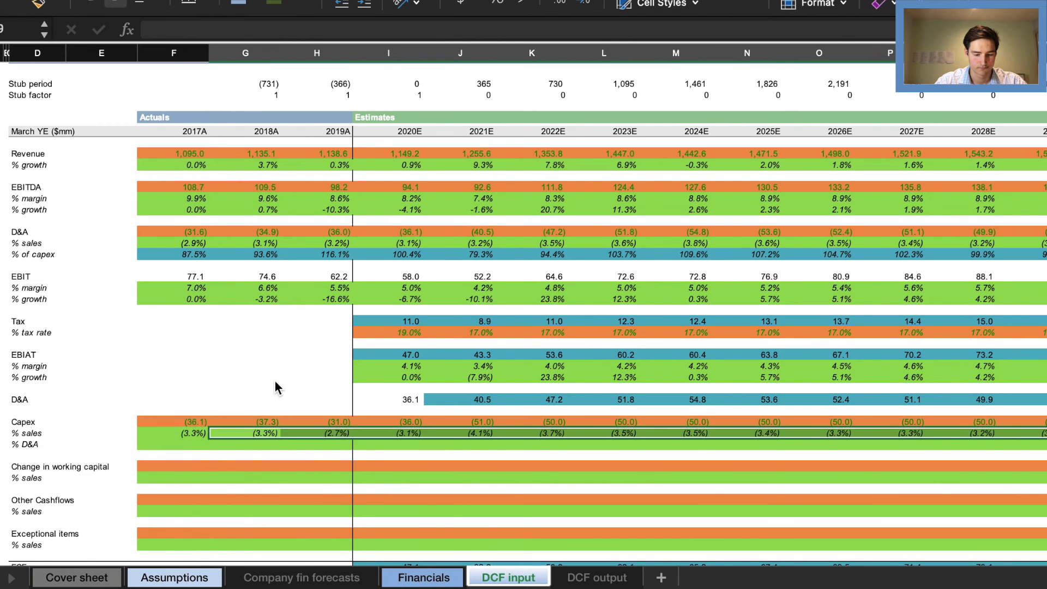
- Calculate the 2017A Capex % D&A as Capex divided by D&A and copy the formula across all following years
key(Down)
text(=F48/F40)
key(Return)
key(Up)
key(ctrl+c)
key(shift+ctrl+Right)
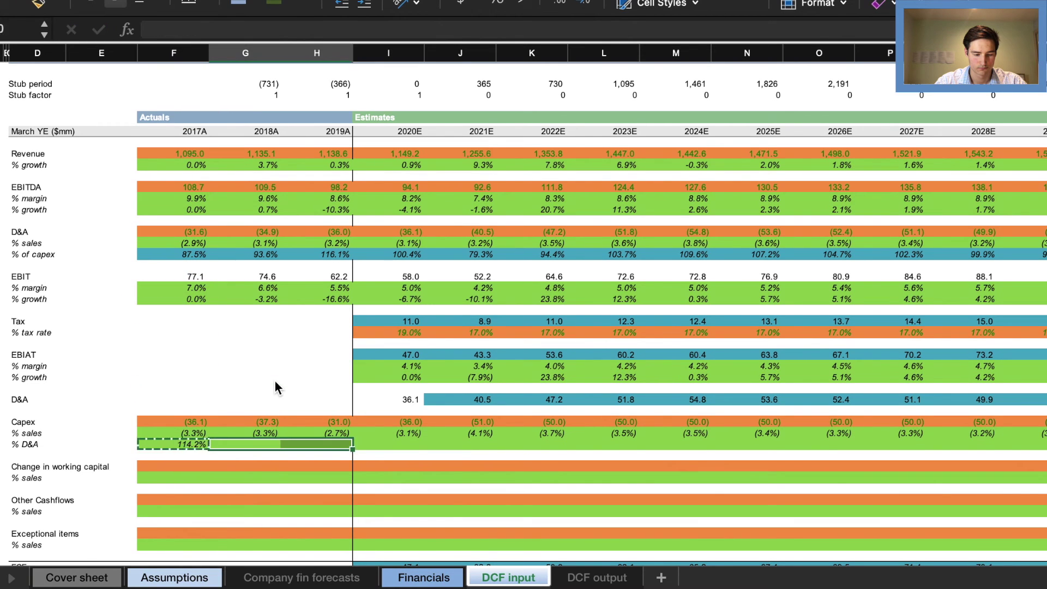
key(ctrl+v)
- Link the 2017A Change in working capital to the 2017A Change in Working Capital figure in the Financials cash flow statement
key(Down)
key(Down)
text(=)
key(ctrl+Page_Up)
scroll(425, 352, down, 4)
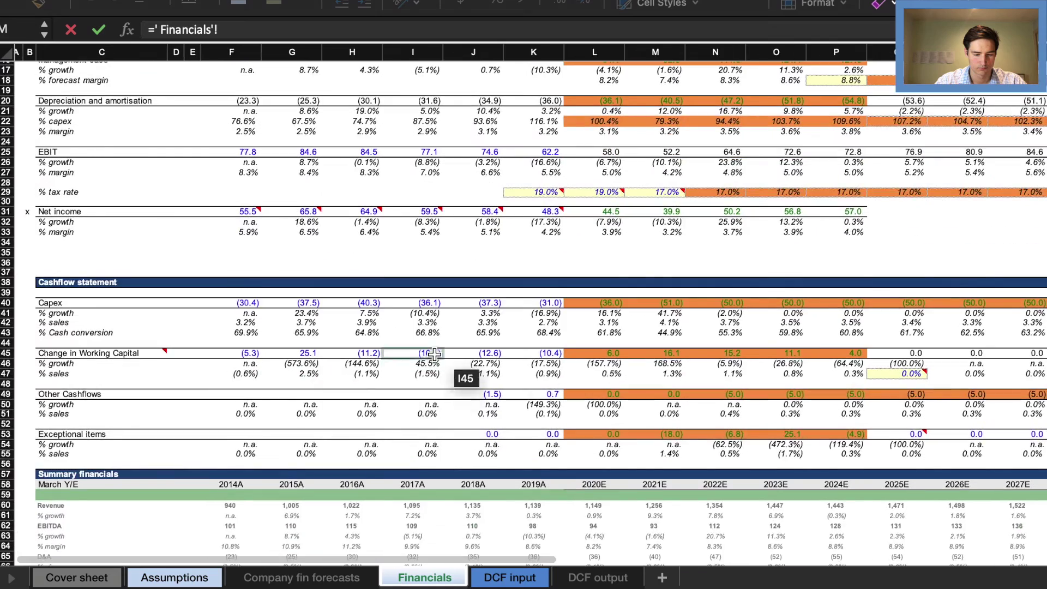
click(433, 352)
scroll(497, 315, up, 3)
key(Return)
- Copy the 2017A Change in working capital link across all following years from 2018A
key(Up)
key(ctrl+c)
key(Right)
key(shift+Right)
key(shift+Right)
key(shift+Right)
key(shift+Right)
key(shift+Right)
key(shift+Right)
key(shift+Right)
key(shift+Right)
key(shift+Right)
key(shift+Right)
key(shift+Right)
key(shift+Right)
key(ctrl+v)
- Calculate the 2017A Change in working capital % sales with the formula =F52/F24
key(Left)
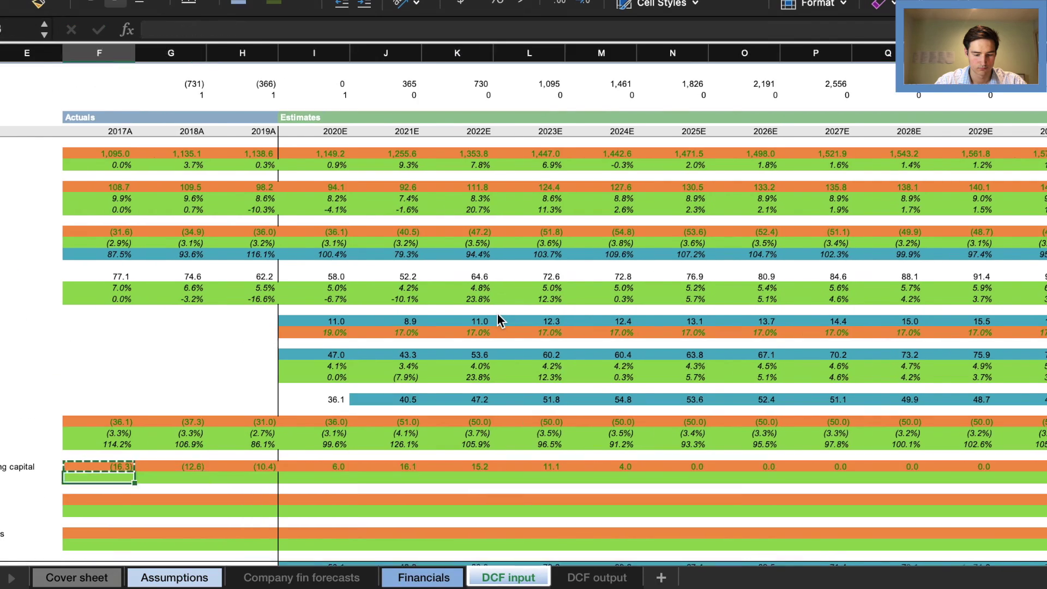
key(Down)
text(=)
key(Up)
text(/)
key(Up)
key(Up)
key(Up)
key(Up)
key(Up)
key(Up)
key(Up)
key(Up)
key(Up)
key(Up)
key(Up)
key(Up)
key(Up)
key(Up)
key(Up)
key(Up)
key(Up)
key(Up)
key(Up)
key(Up)
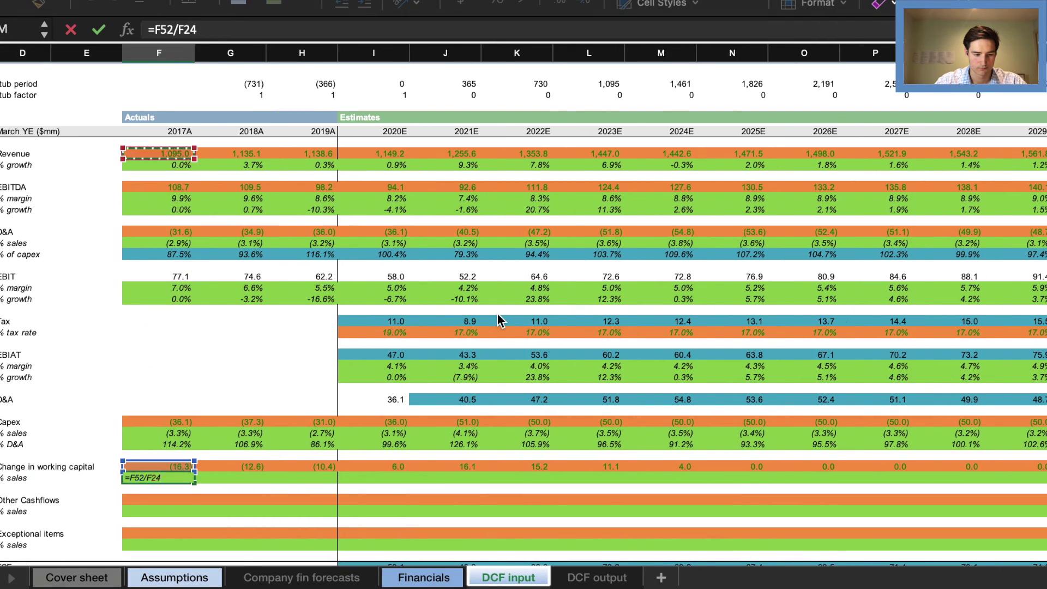
key(Return)
- Copy the 2017A working capital % sales formula across the following years from 2018A
key(Up)
key(ctrl+c)
key(Right)
key(shift+Right)
key(shift+Right)
key(shift+Right)
key(shift+Right)
key(shift+Right)
key(shift+Right)
key(shift+Right)
key(shift+Right)
key(shift+Right)
key(shift+Right)
key(shift+Right)
key(ctrl+v)
- Link the 2017A Other Cashflows to the 2017A Other Cashflows cell I49 in Financials
key(Left)
key(Down)
key(Down)
text(=)
key(ctrl+Page_Up)
scroll(497, 314, down, 3)
click(414, 421)
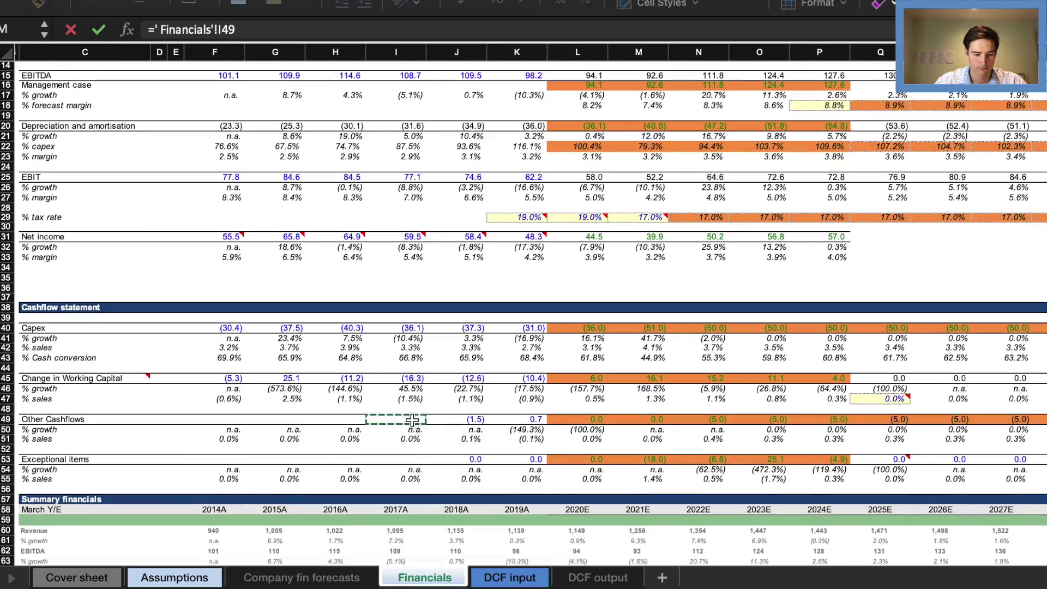
key(Return)
- Copy the 2017A Other Cashflows link across all following years from 2018A
key(Up)
key(ctrl+c)
key(Right)
key(shift+Right)
key(shift+Right)
key(shift+Right)
key(shift+Right)
key(shift+Right)
key(shift+Right)
key(shift+Right)
key(shift+Right)
key(shift+Right)
key(shift+Right)
key(shift+Right)
key(shift+Right)
key(ctrl+v)
- Check the 2017A Other Cashflows source cell in Financials and return to the DCF input sheet
click(424, 577)
click(420, 421)
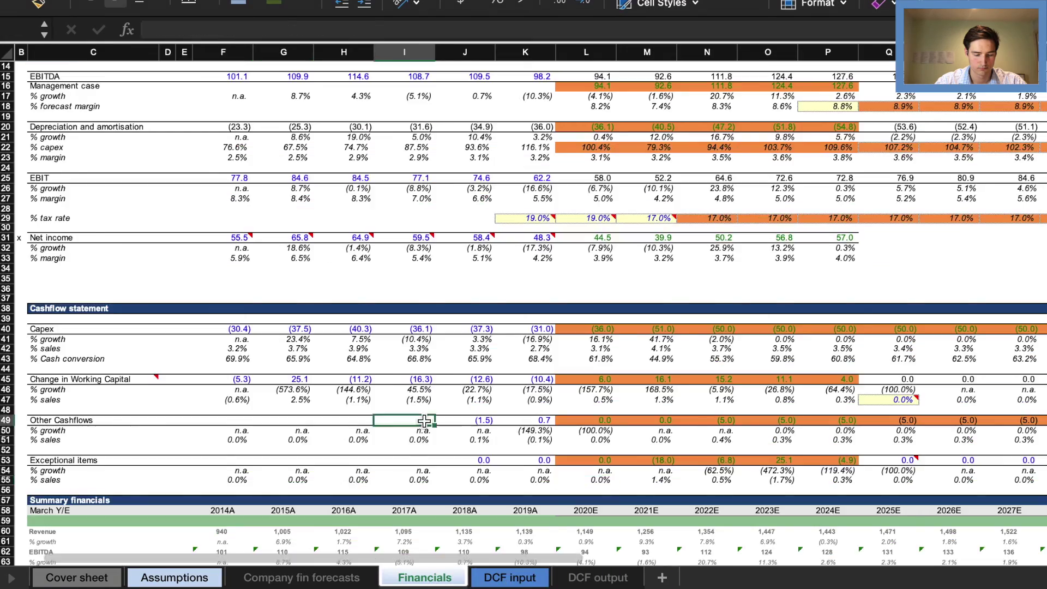
scroll(512, 493, up, 1)
click(508, 578)
- Calculate the 2017A Other Cashflows % sales by dividing 2017A Other Cashflows by 2017A Revenue (=F55/F24)
scroll(563, 400, down, 5)
key(Left)
key(Down)
text(=)
key(Up)
text(/)
scroll(563, 399, up, 10)
click(191, 290)
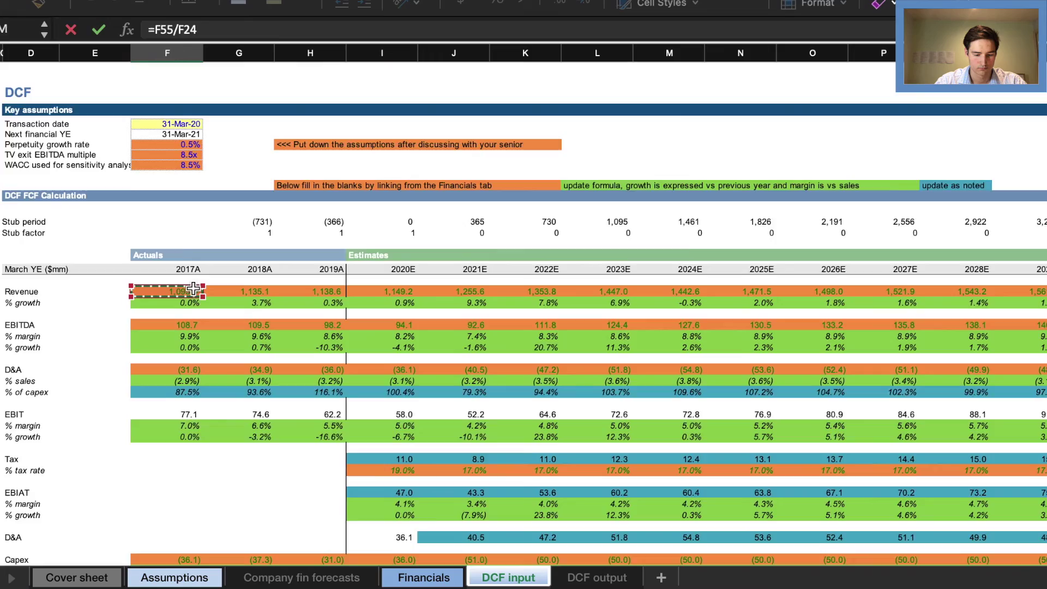
key(Return)
- Copy the 2017A Other Cashflows % sales formula across all following years from 2018A
key(Up)
key(ctrl+c)
key(Right)
key(shift+Right)
key(shift+Right)
key(shift+Right)
key(shift+Right)
key(shift+Right)
key(shift+Right)
key(shift+Right)
key(shift+Right)
key(shift+Right)
key(shift+Right)
key(shift+Right)
key(shift+Right)
key(ctrl+v)
- Link the 2017A Exceptional items to the 2017A Exceptional items cell in Financials
scroll(444, 407, down, 4)
key(Down)
key(Down)
key(Left)
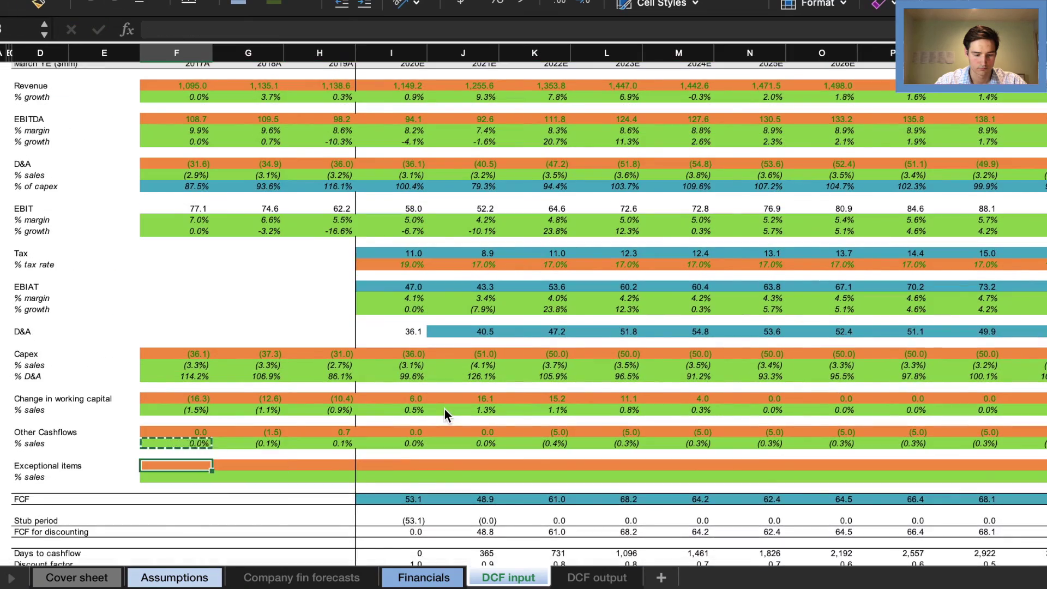
text(=)
key(ctrl+Page_Up)
scroll(334, 441, down, 1)
click(441, 463)
key(Return)
- Copy the 2017A Exceptional items link across all following years from 2018A
key(Up)
key(ctrl+c)
key(Right)
key(shift+Right)
key(shift+Right)
key(shift+Right)
key(shift+Right)
key(shift+Right)
key(shift+Right)
key(shift+Right)
key(shift+Right)
key(shift+Right)
key(shift+Right)
key(shift+Right)
key(shift+Right)
key(ctrl+v)
- Calculate the 2017A Exceptional items % sales by dividing 2017A Exceptional items by 2017A Revenue
key(Left)
key(Down)
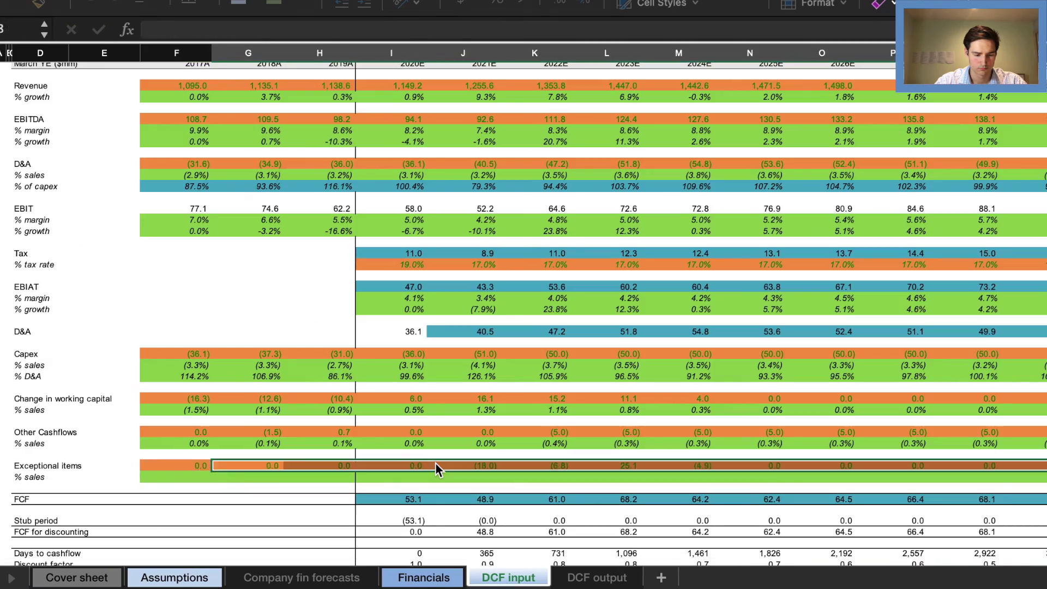
text(=)
key(Up)
text(/)
scroll(437, 467, up, 4)
click(180, 172)
key(Return)
- Copy the 2017A Exceptional items % sales formula across all following years from 2018A
scroll(299, 338, down, 1)
key(Up)
key(ctrl+c)
key(Right)
key(shift+Right)
key(shift+Right)
key(shift+Right)
key(shift+Right)
key(shift+Right)
key(shift+Right)
key(shift+Right)
key(shift+Right)
key(shift+Right)
key(shift+Right)
key(shift+Right)
key(shift+Right)
key(ctrl+v)
key(Down)
key(Down)
scroll(502, 411, down, 3)
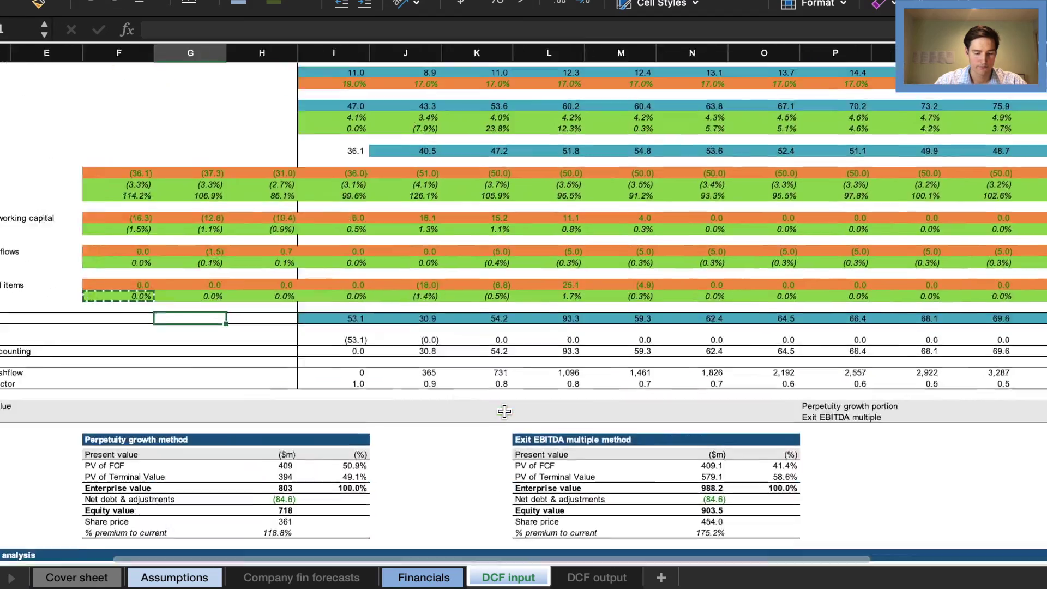